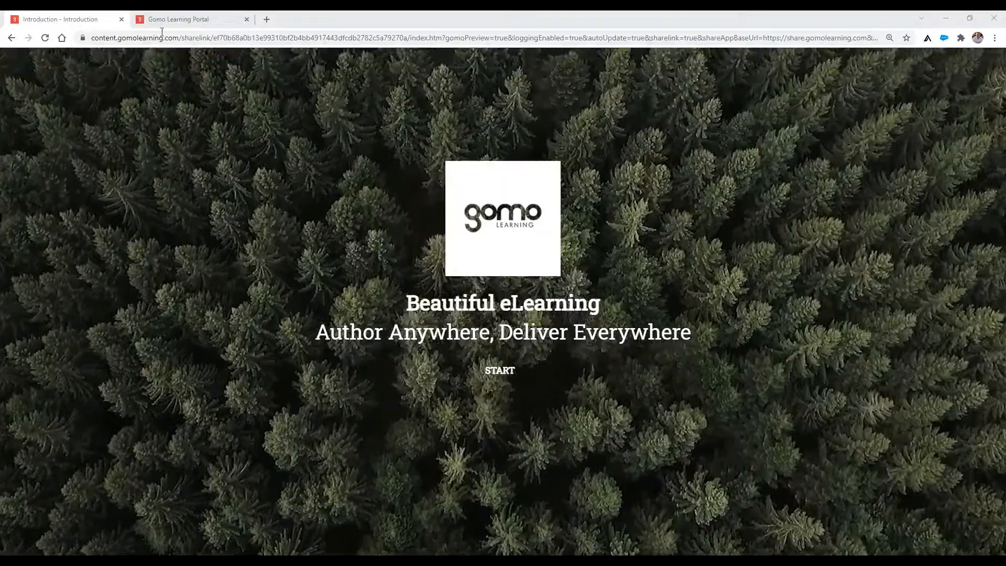
Switch to the course project in the Gomo Learning Portal and open Screen 2 of Content Topic 1 for editing
{"action": "left_click", "coordinate": [183, 22]}
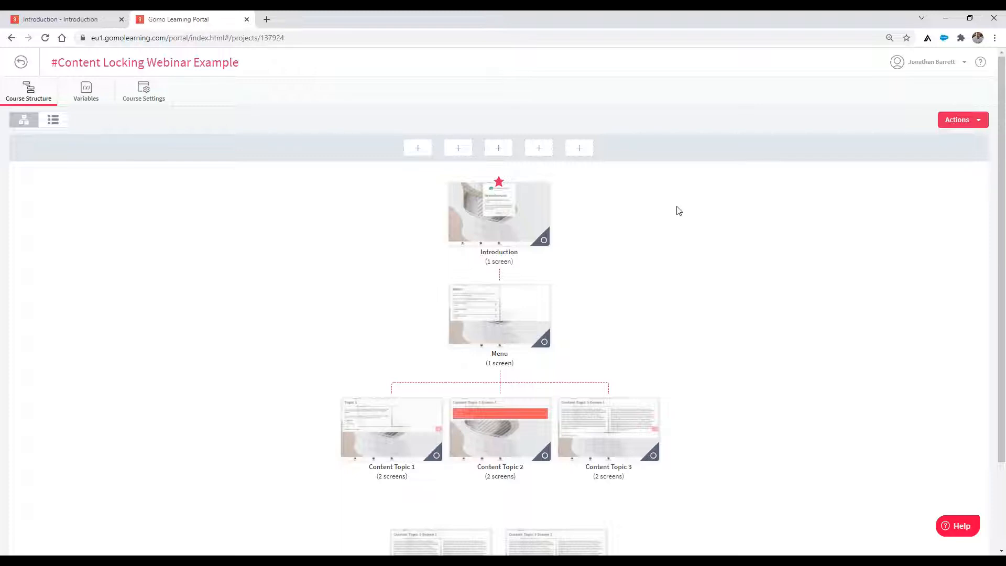
{"action": "scroll", "coordinate": [698, 233], "scroll_direction": "down", "scroll_amount": 1}
{"action": "scroll", "coordinate": [693, 256], "scroll_direction": "up", "scroll_amount": 1}
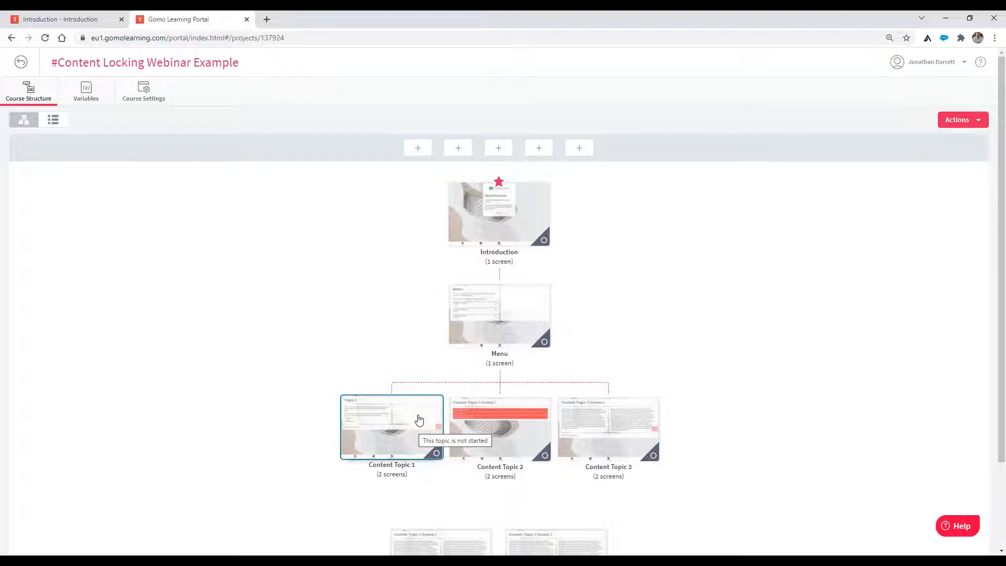
{"action": "left_click", "coordinate": [412, 418]}
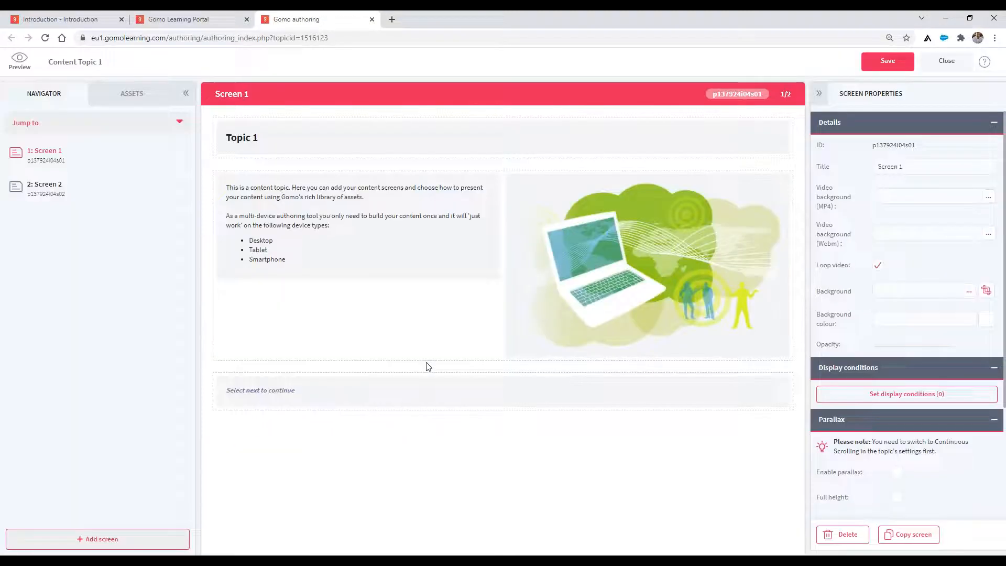
{"action": "left_click", "coordinate": [79, 201]}
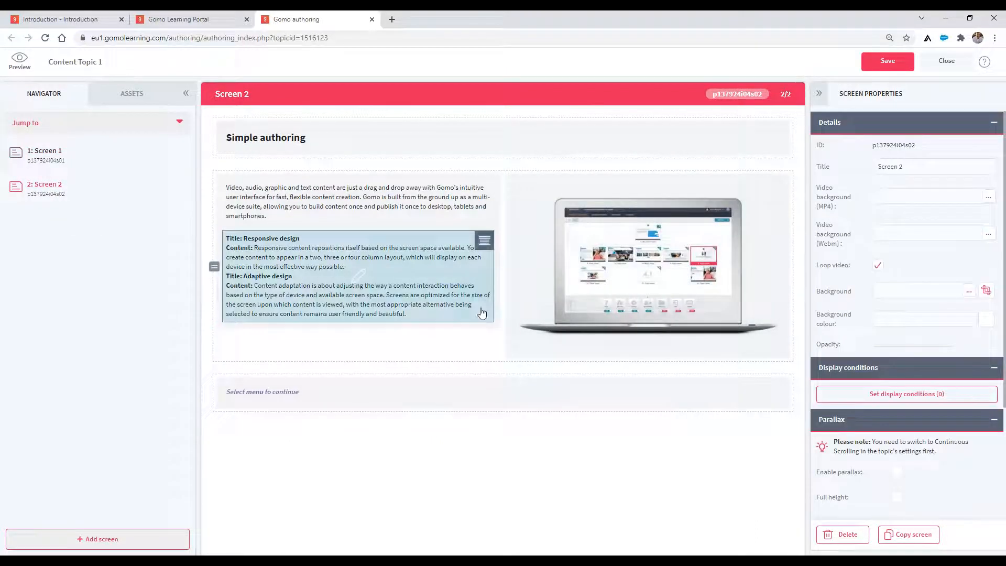
Delete the accordion, the introductory text and the laptop image from the middle layout of Screen 2
{"action": "left_click", "coordinate": [419, 314]}
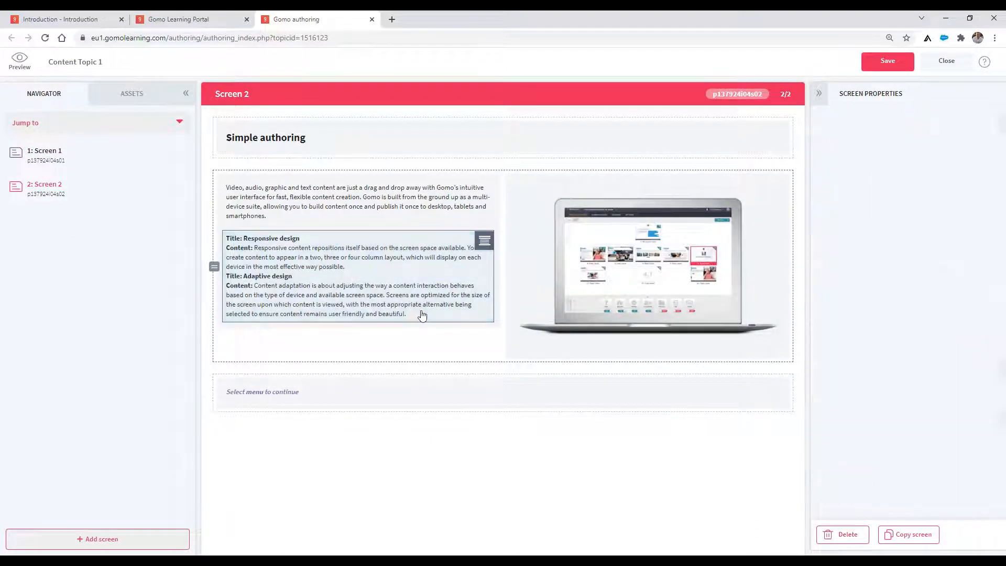
{"action": "left_click", "coordinate": [845, 534]}
{"action": "left_click", "coordinate": [492, 360]}
{"action": "left_click", "coordinate": [395, 215]}
{"action": "left_click", "coordinate": [860, 536]}
{"action": "left_click", "coordinate": [494, 359]}
{"action": "left_click", "coordinate": [600, 335]}
{"action": "left_click", "coordinate": [846, 534]}
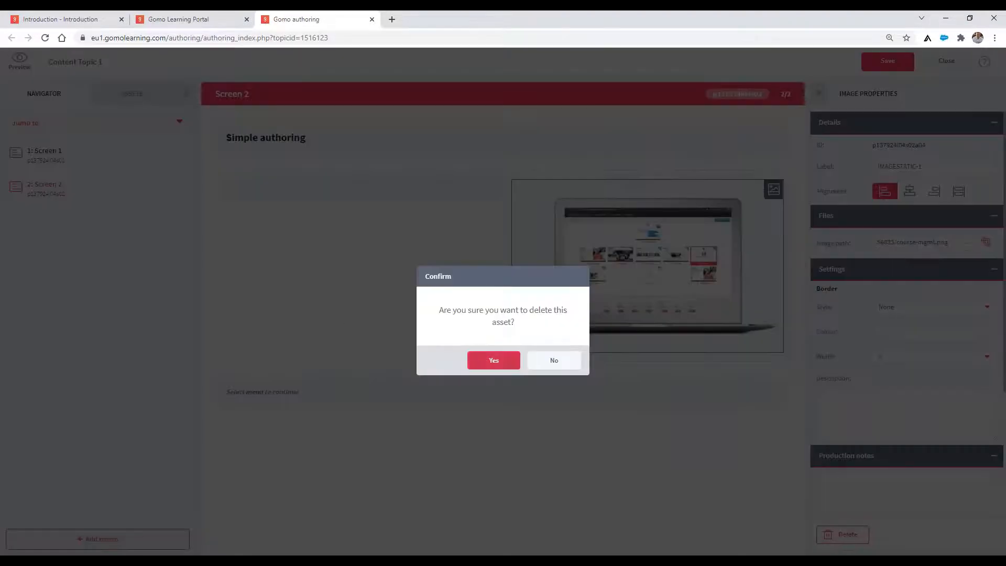
{"action": "left_click", "coordinate": [494, 360]}
Change the empty middle layout from two columns to a single column
{"action": "left_click", "coordinate": [441, 239]}
{"action": "left_click", "coordinate": [449, 200]}
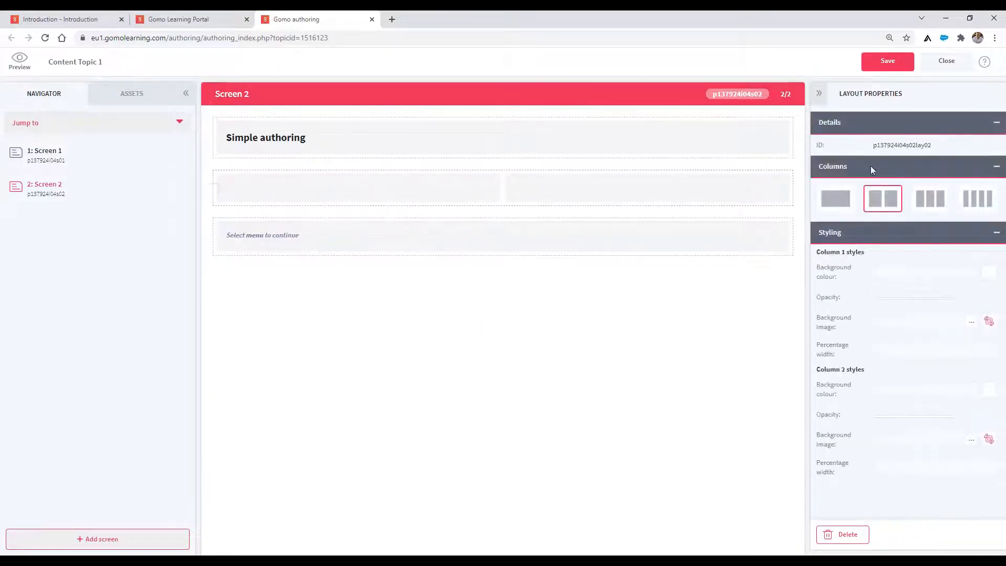
{"action": "left_click", "coordinate": [837, 201]}
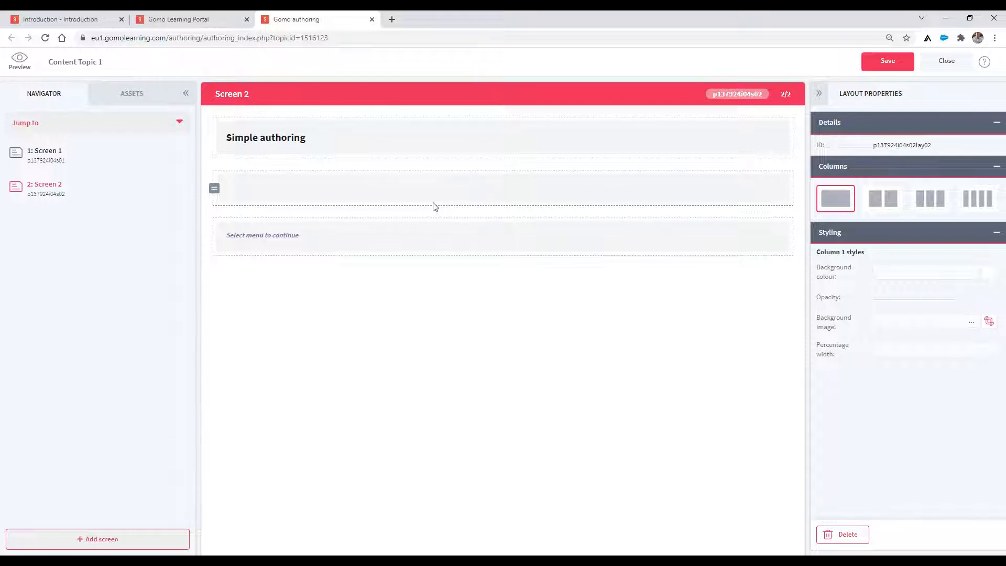
Add an Image asset to the empty single-column layout beneath the Simple authoring heading
{"action": "left_click", "coordinate": [132, 93]}
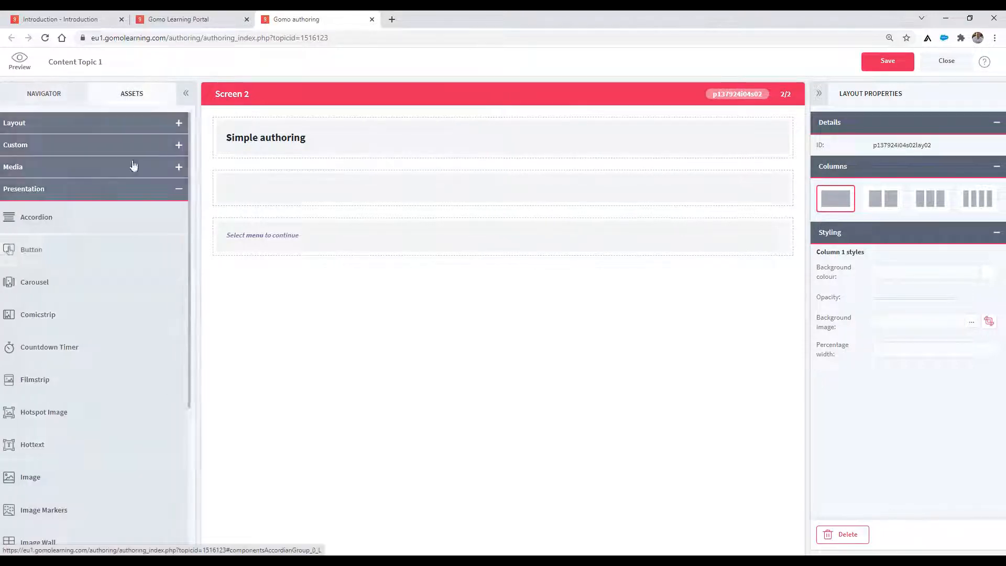
{"action": "scroll", "coordinate": [105, 242], "scroll_direction": "down", "scroll_amount": 2}
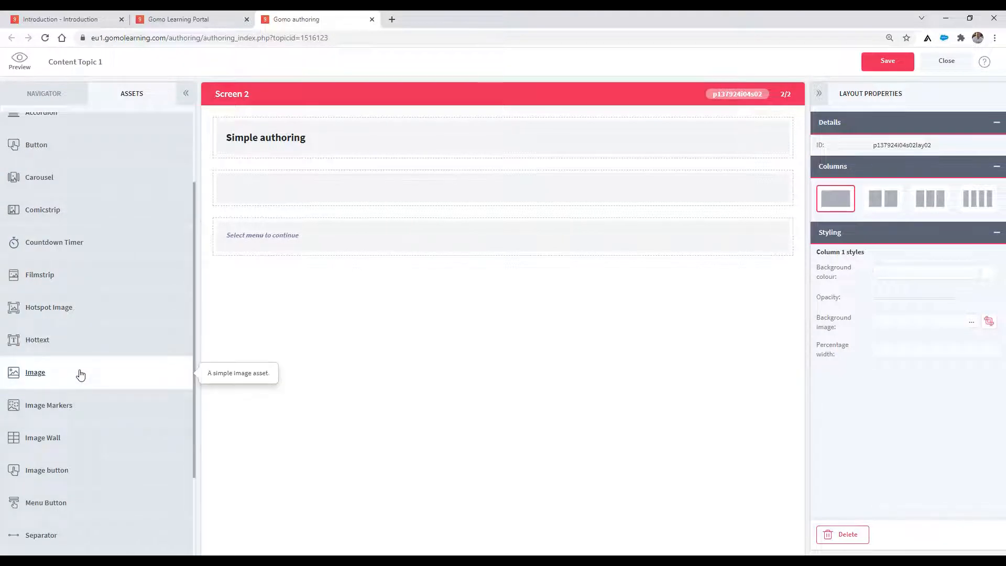
{"action": "left_click_drag", "start_coordinate": [86, 369], "coordinate": [322, 189]}
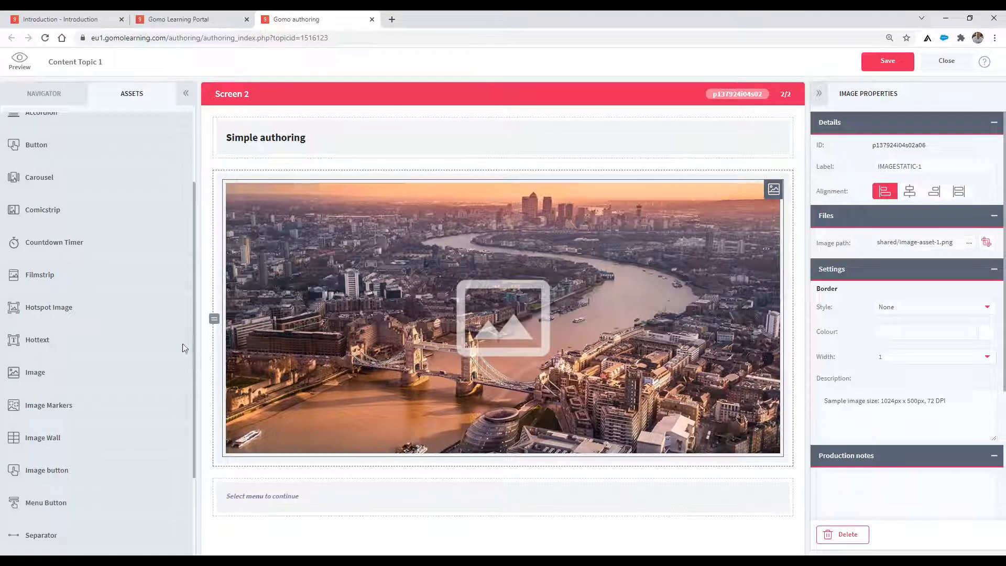
Add a Video Player asset directly below the image in the same layout
{"action": "scroll", "coordinate": [178, 347], "scroll_direction": "up", "scroll_amount": 2}
{"action": "left_click", "coordinate": [70, 166]}
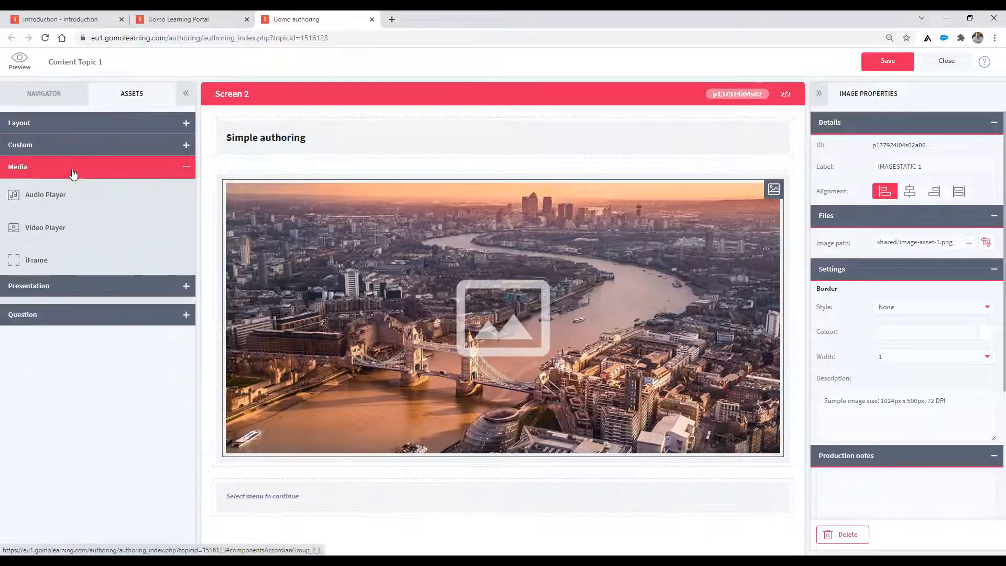
{"action": "left_click_drag", "start_coordinate": [45, 228], "coordinate": [442, 470]}
{"action": "scroll", "coordinate": [442, 470], "scroll_direction": "down", "scroll_amount": 1}
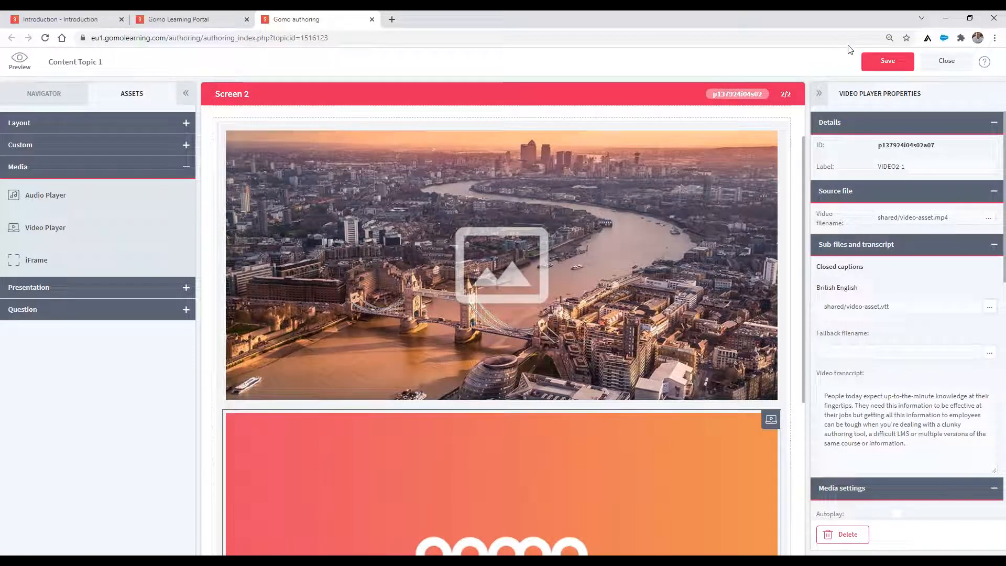
{"action": "scroll", "coordinate": [662, 459], "scroll_direction": "down", "scroll_amount": 3}
{"action": "scroll", "coordinate": [661, 459], "scroll_direction": "up", "scroll_amount": 4}
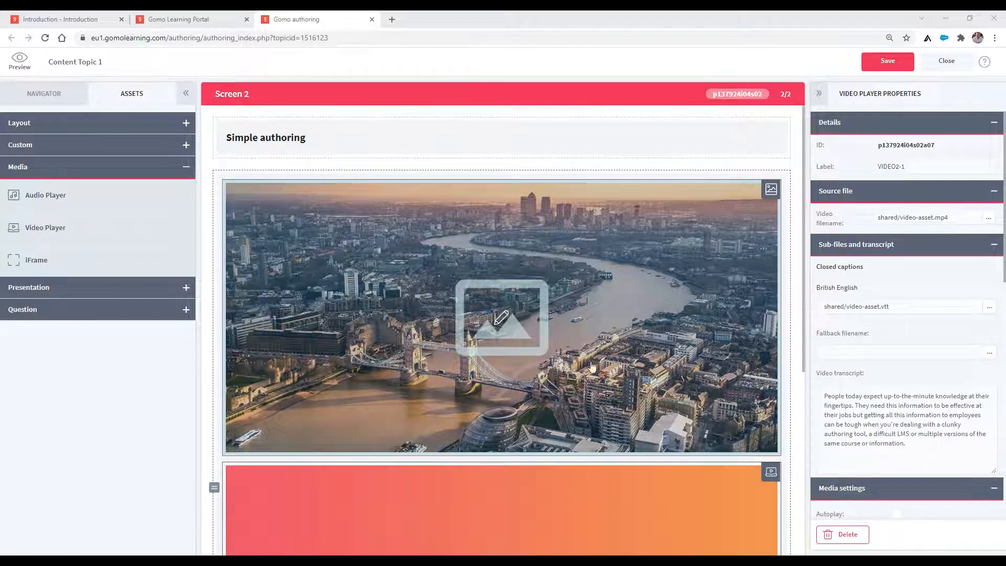
Give the image a display condition so it shows only when Device type is Equal to Desktop
{"action": "left_click", "coordinate": [592, 366]}
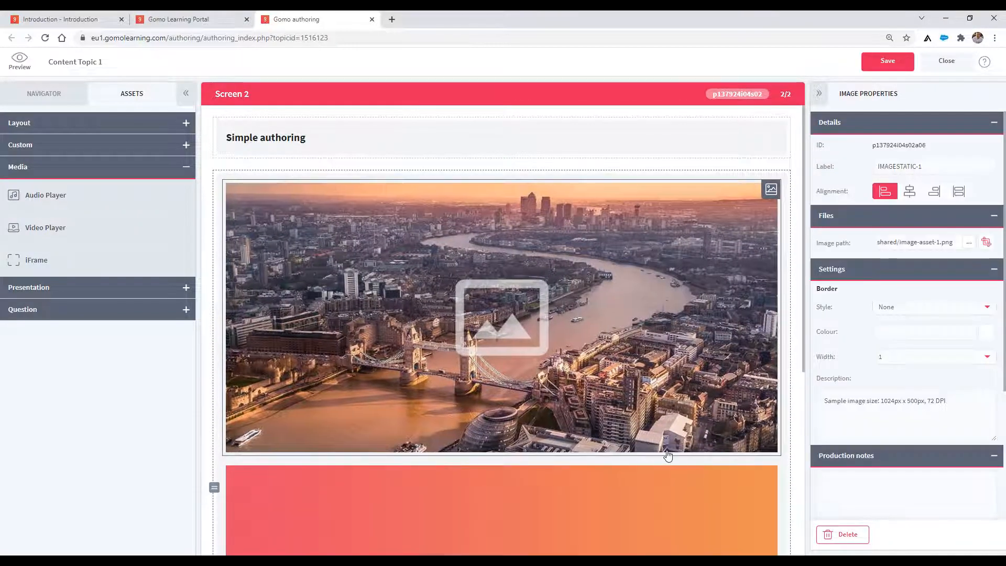
{"action": "scroll", "coordinate": [668, 454], "scroll_direction": "down", "scroll_amount": 3}
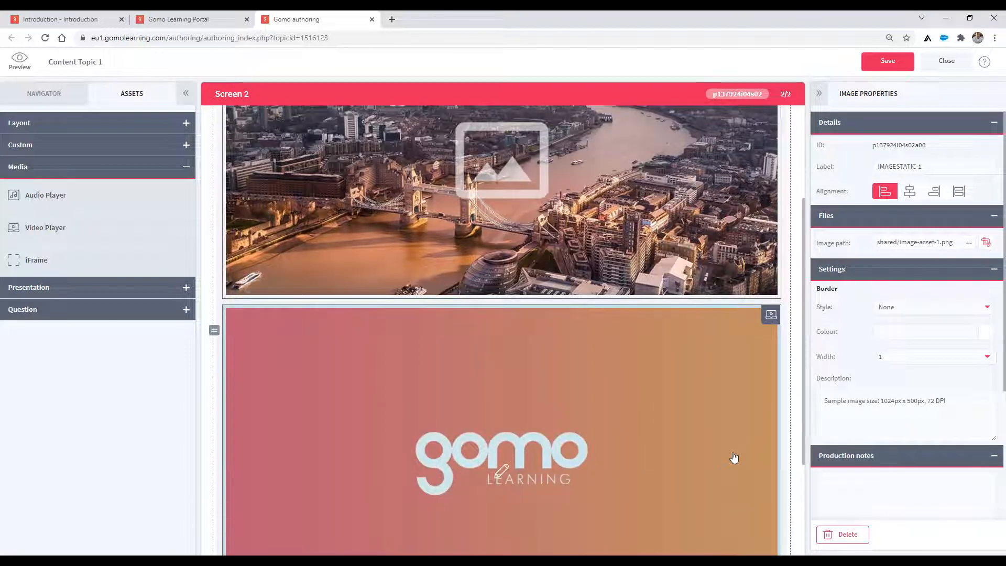
{"action": "scroll", "coordinate": [733, 457], "scroll_direction": "up", "scroll_amount": 3}
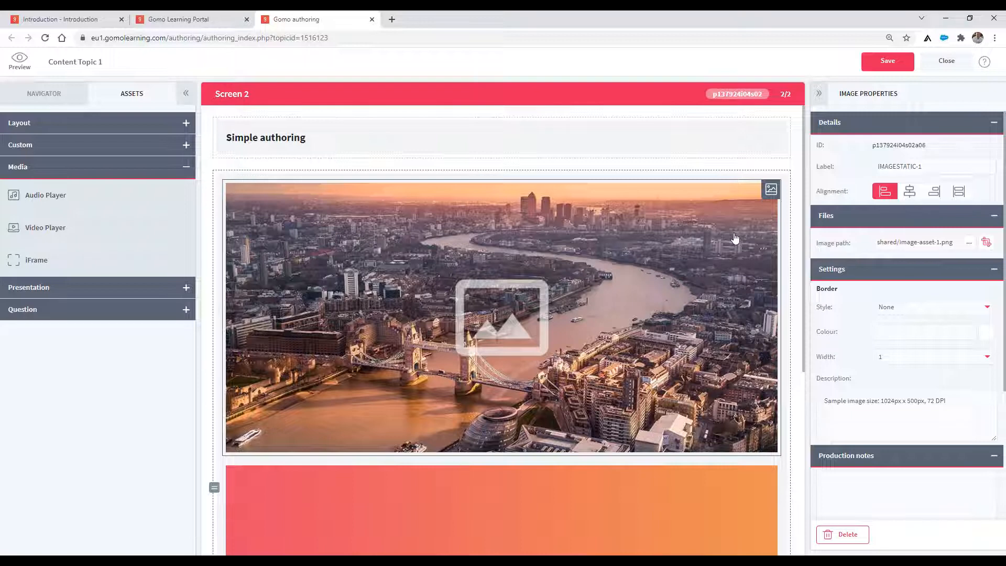
{"action": "scroll", "coordinate": [848, 236], "scroll_direction": "down", "scroll_amount": 4}
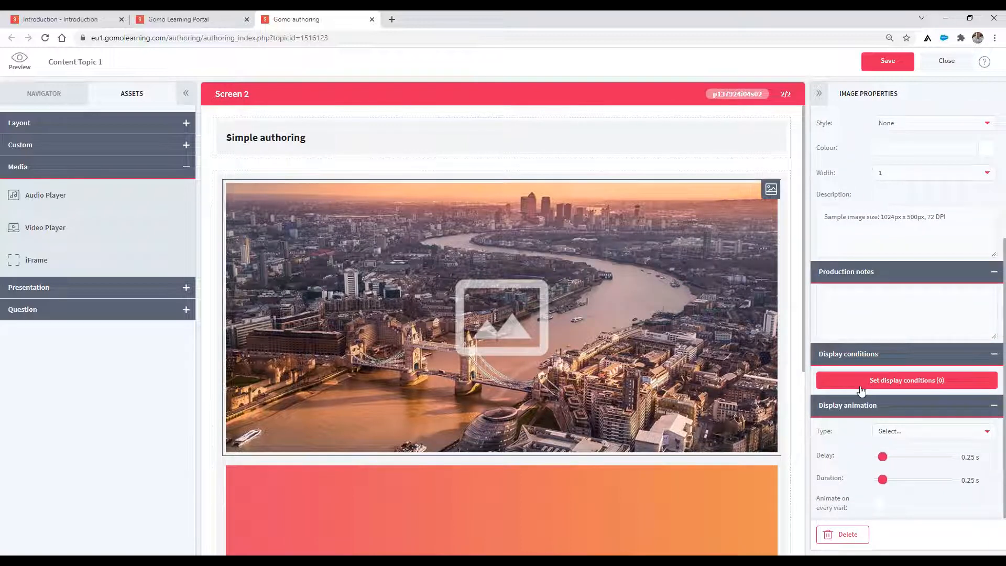
{"action": "left_click", "coordinate": [861, 389]}
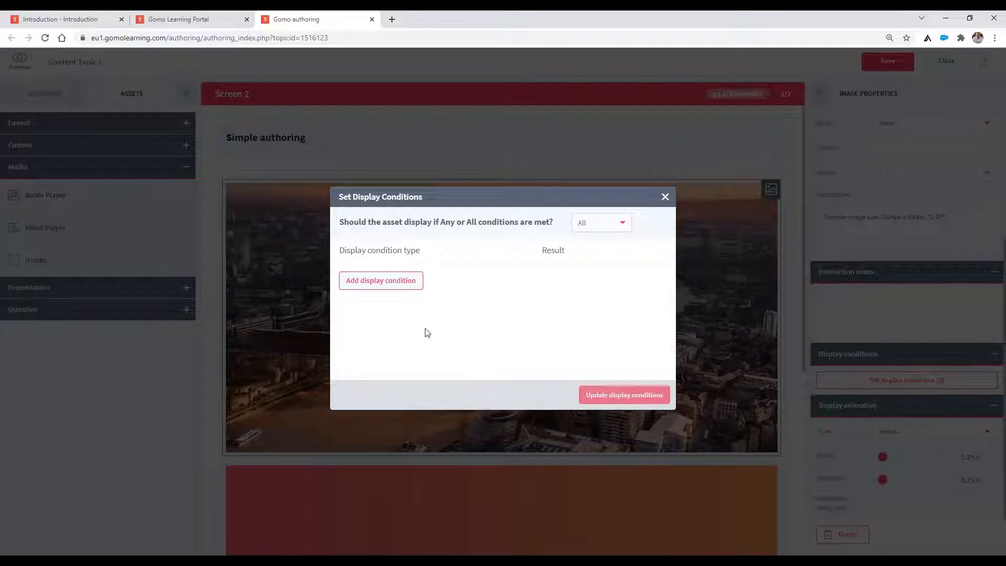
{"action": "left_click", "coordinate": [403, 285]}
{"action": "left_click", "coordinate": [399, 281]}
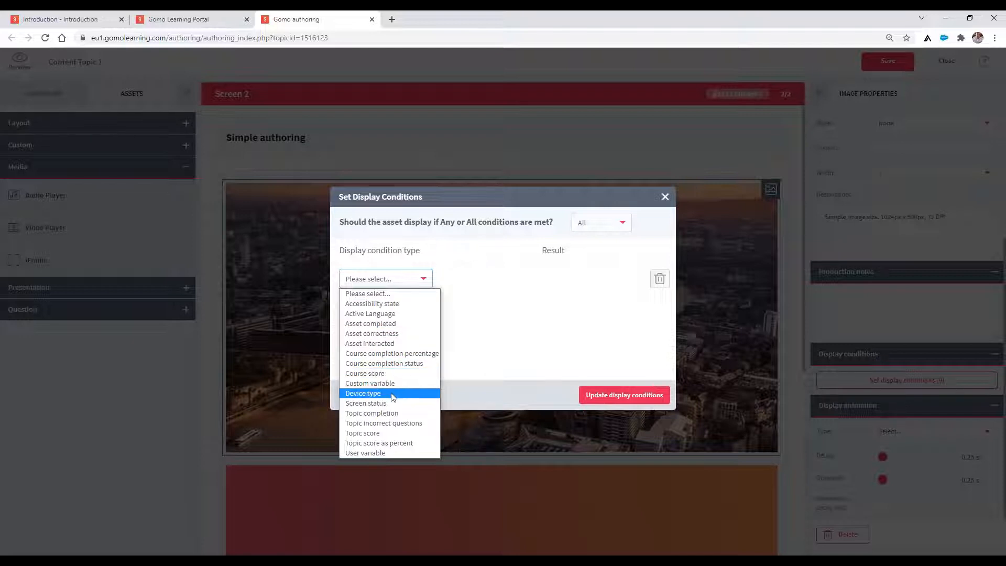
{"action": "left_click", "coordinate": [367, 397]}
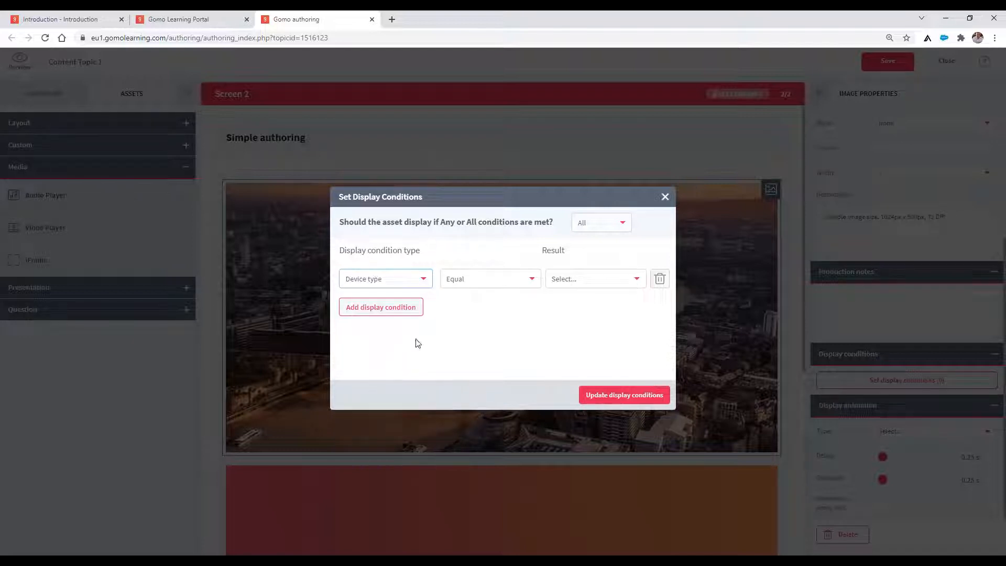
{"action": "left_click", "coordinate": [576, 281]}
{"action": "left_click", "coordinate": [576, 304]}
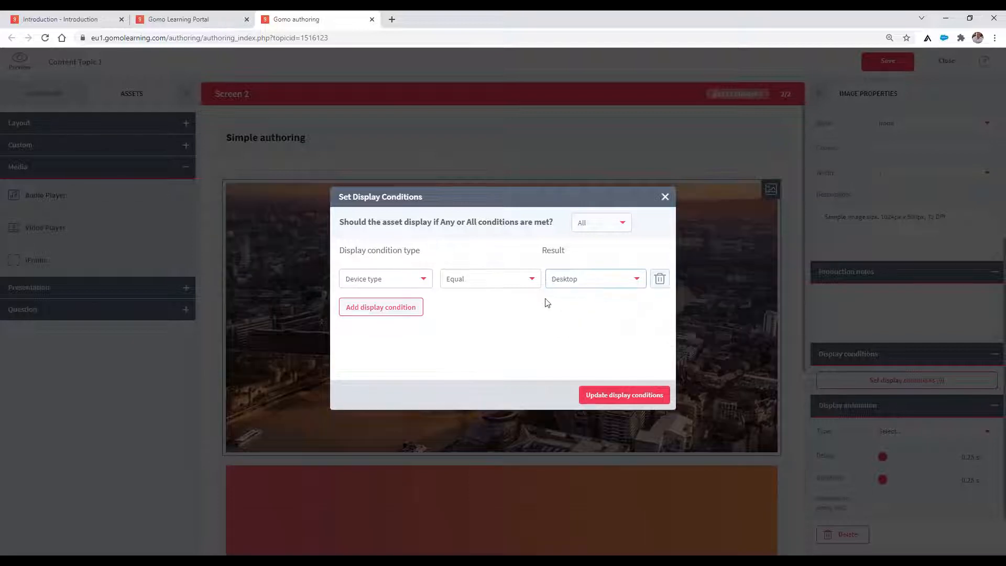
{"action": "left_click", "coordinate": [622, 402]}
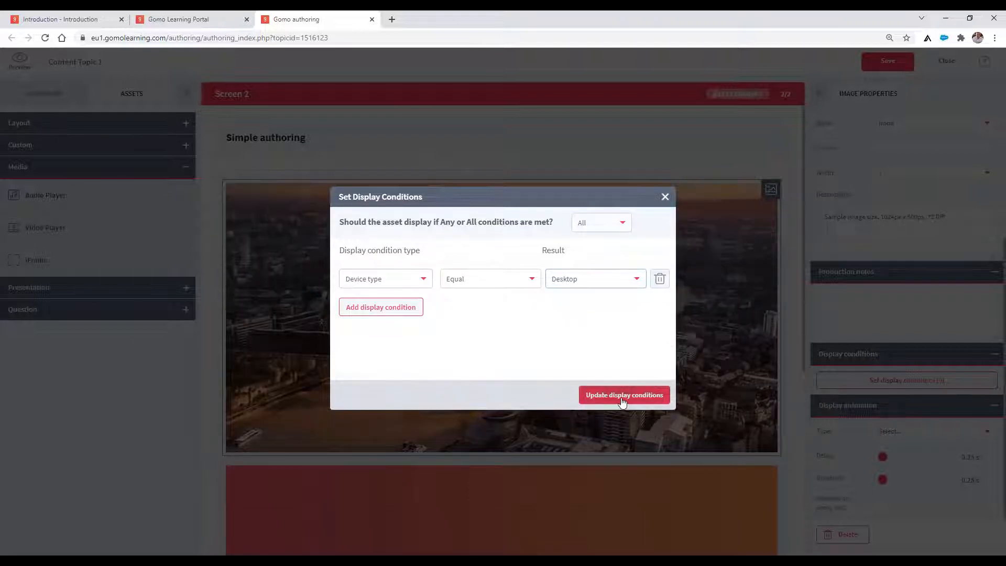
Give the video player a display condition so it shows only when Device type is Not equal to Desktop
{"action": "scroll", "coordinate": [619, 377], "scroll_direction": "down", "scroll_amount": 5}
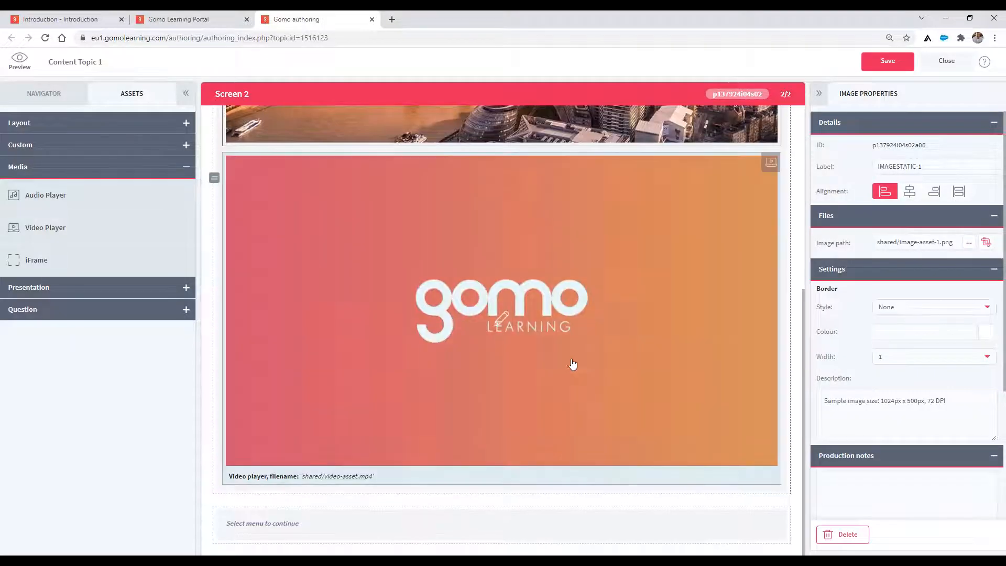
{"action": "left_click", "coordinate": [530, 355]}
{"action": "scroll", "coordinate": [881, 374], "scroll_direction": "down", "scroll_amount": 10}
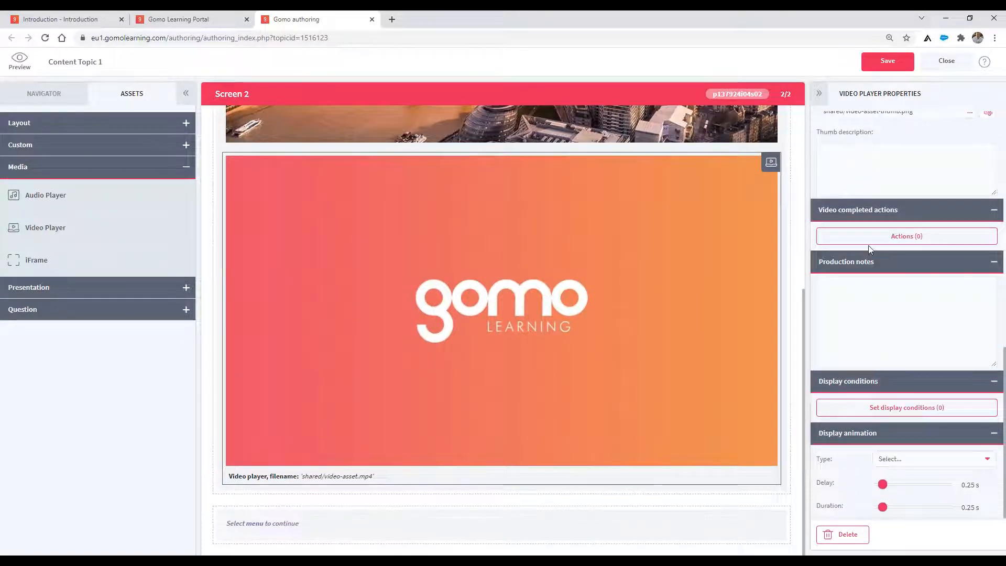
{"action": "left_click", "coordinate": [875, 411]}
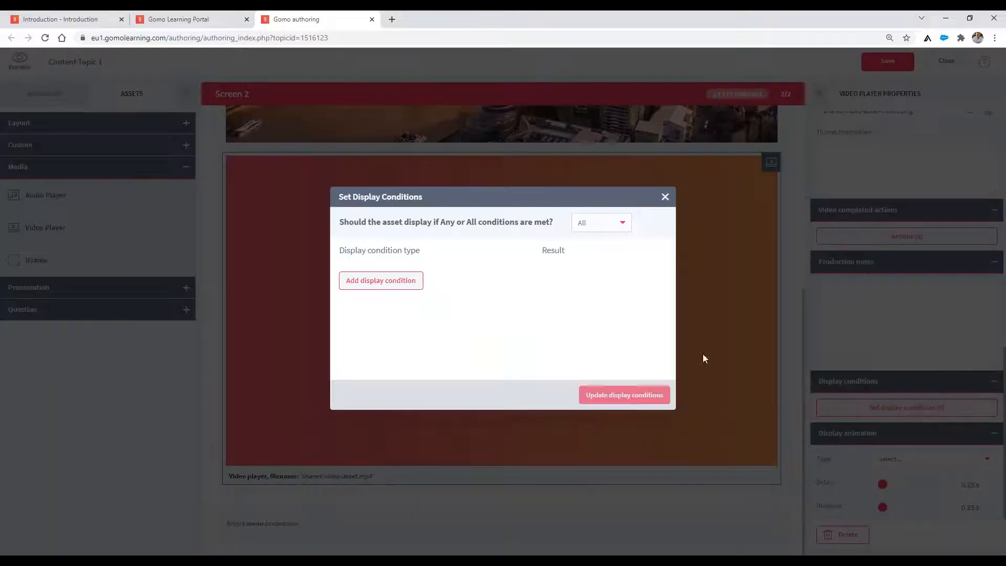
{"action": "left_click", "coordinate": [404, 284]}
{"action": "left_click", "coordinate": [408, 279]}
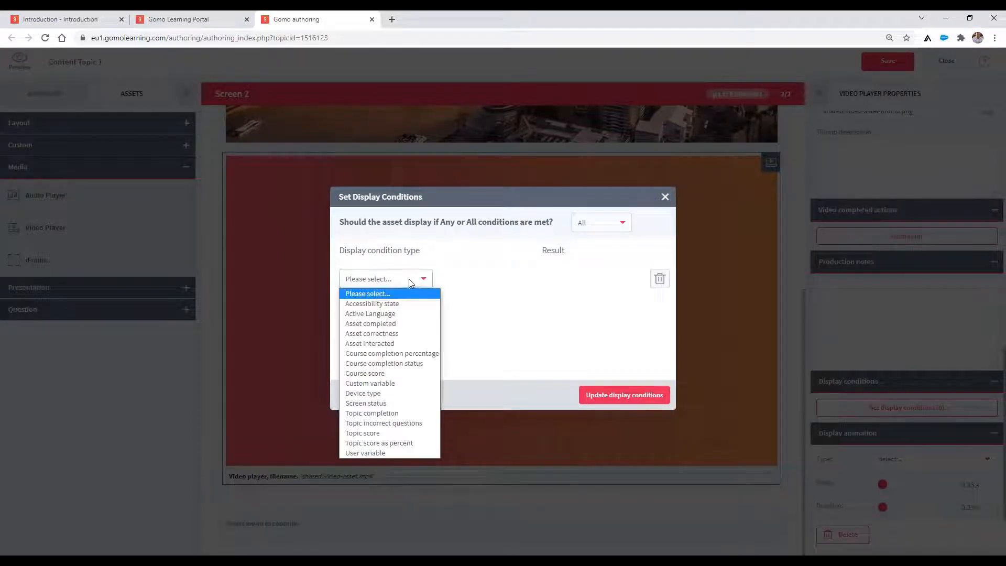
{"action": "left_click", "coordinate": [405, 394]}
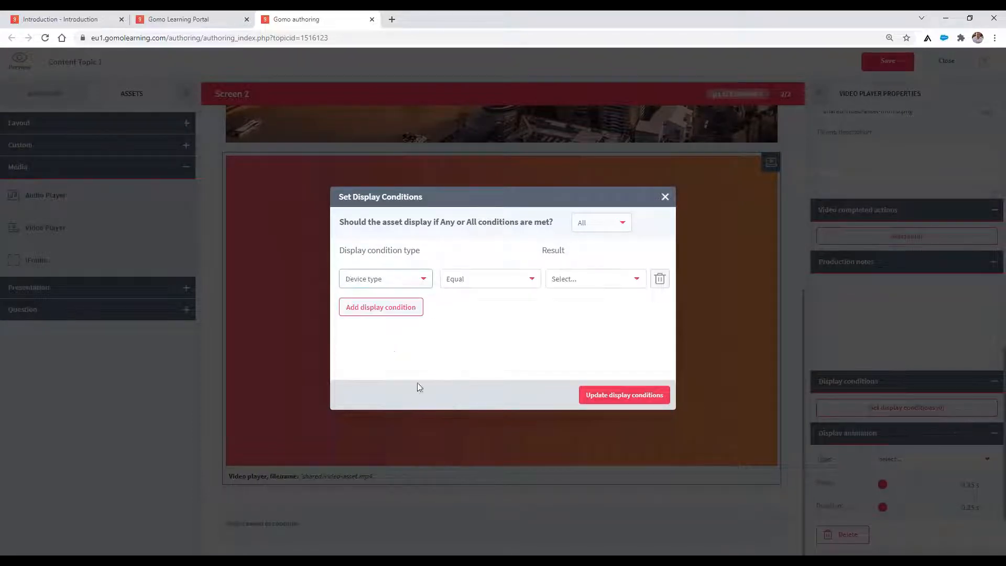
{"action": "left_click", "coordinate": [560, 280]}
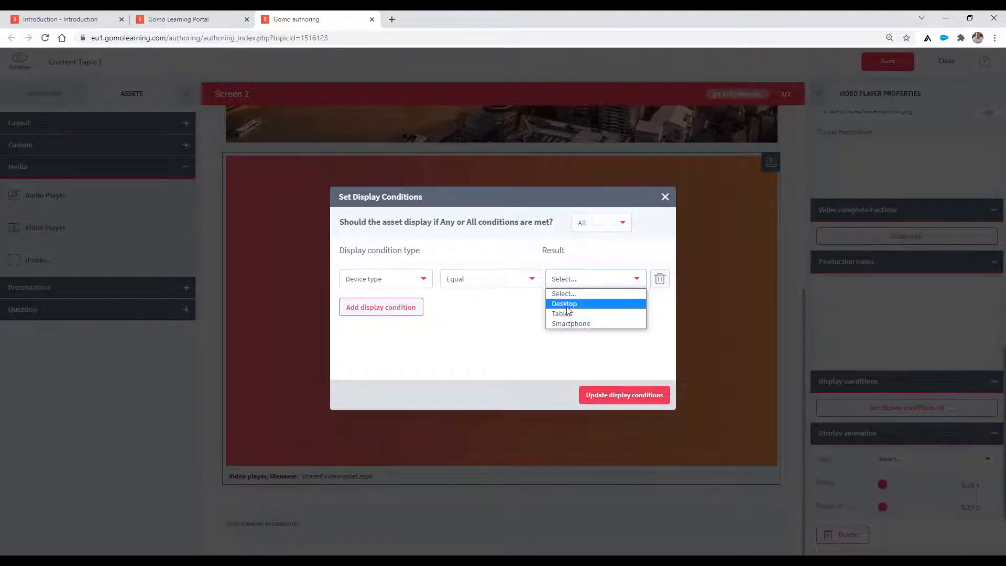
{"action": "left_click", "coordinate": [560, 304]}
{"action": "left_click", "coordinate": [497, 279]}
{"action": "left_click", "coordinate": [498, 313]}
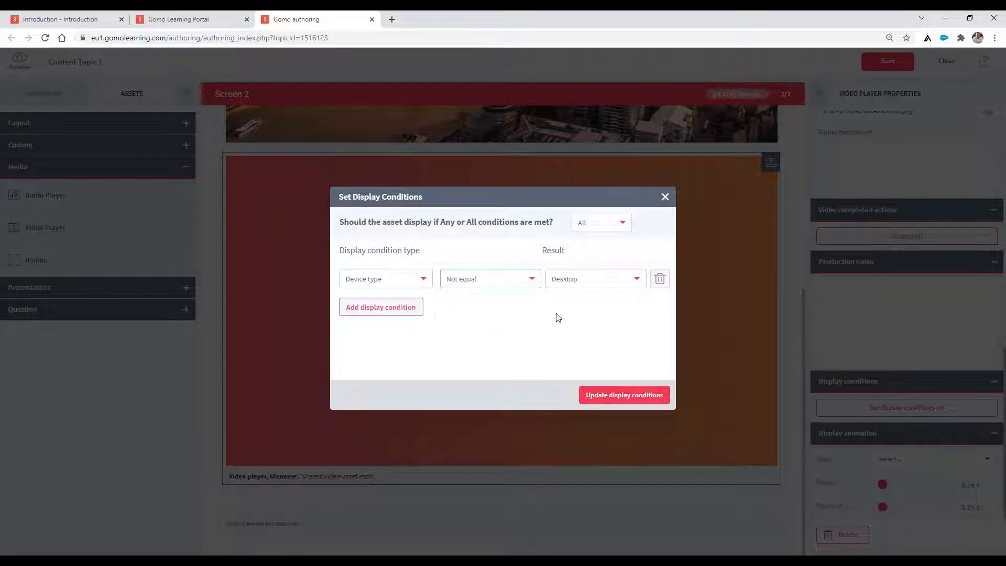
{"action": "left_click", "coordinate": [606, 398]}
Save Content Topic 1 and open a preview of Screen 2
{"action": "scroll", "coordinate": [640, 313], "scroll_direction": "up", "scroll_amount": 6}
{"action": "left_click", "coordinate": [875, 63]}
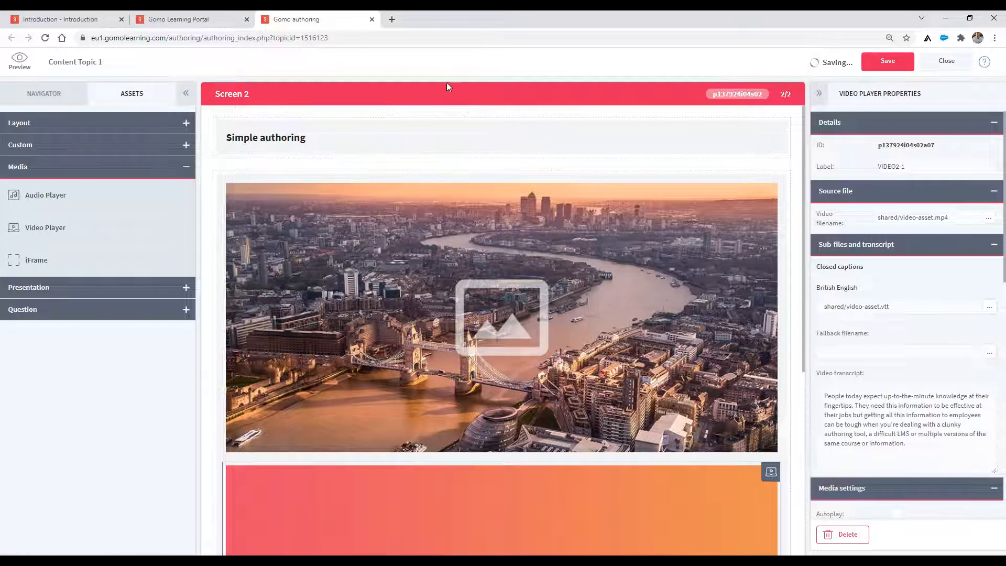
{"action": "left_click", "coordinate": [17, 62]}
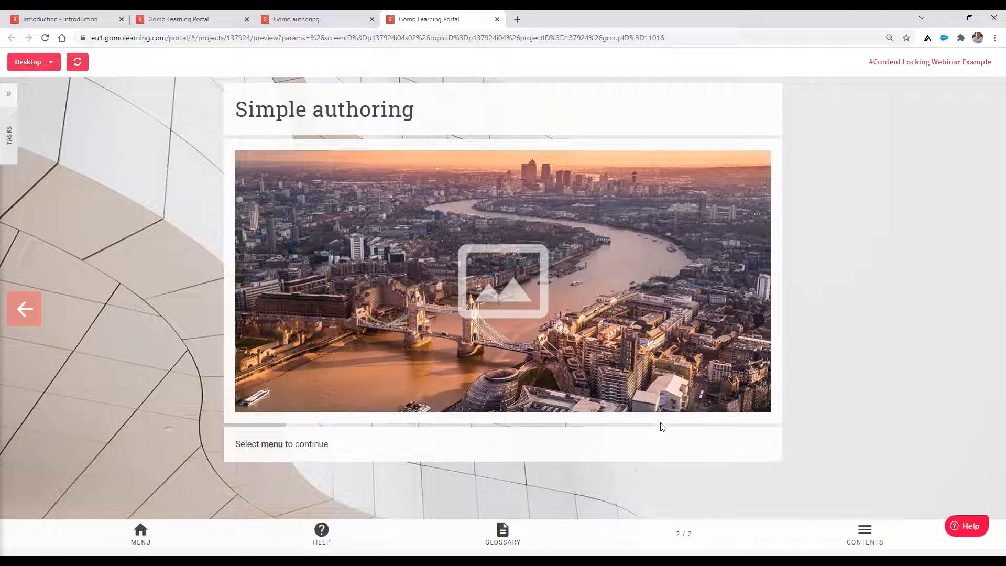
Check Screen 2 in the preview as an iPhone 8, and return the preview to the standard desktop device
{"action": "left_click", "coordinate": [40, 67]}
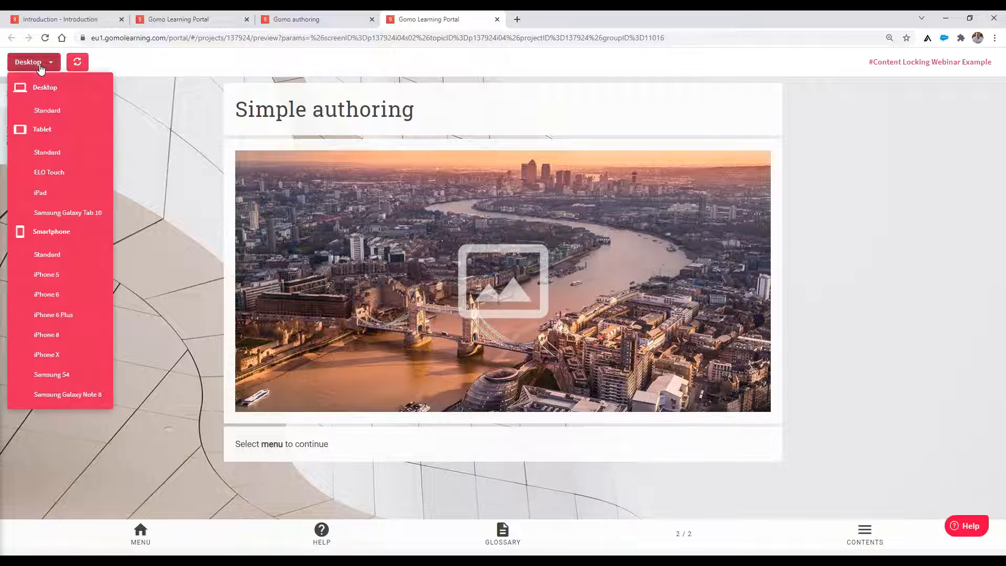
{"action": "left_click", "coordinate": [66, 334]}
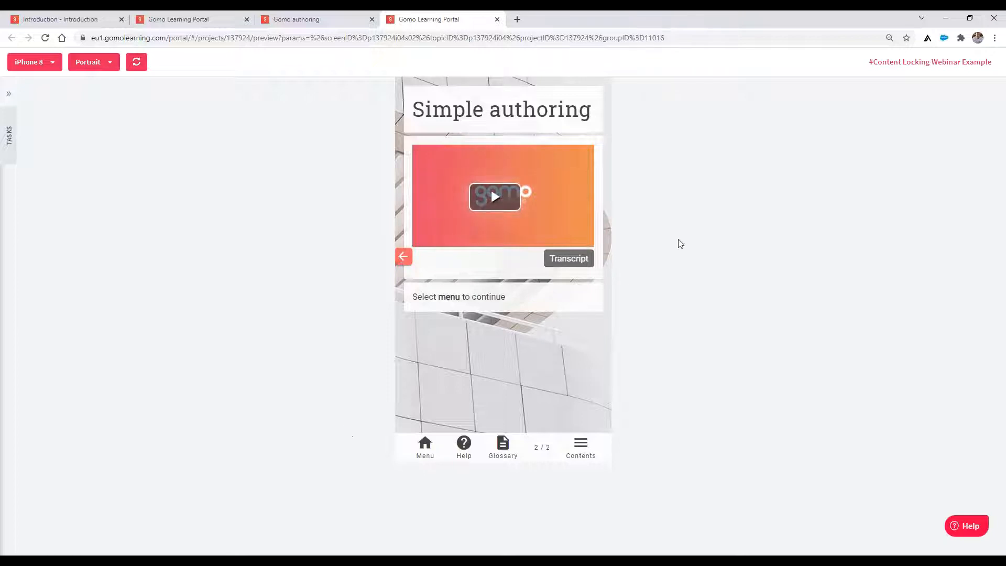
{"action": "left_click", "coordinate": [52, 62]}
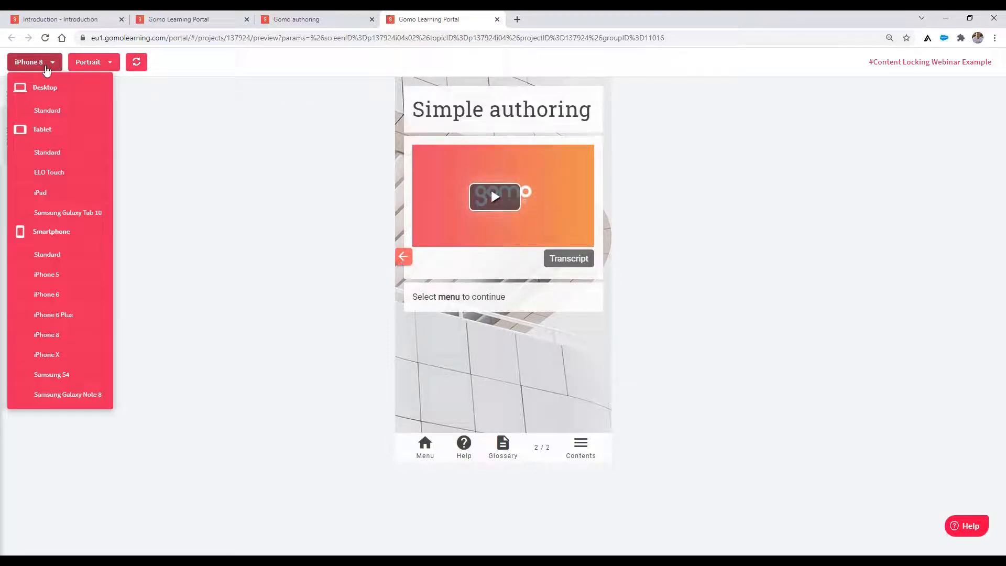
{"action": "left_click", "coordinate": [32, 107]}
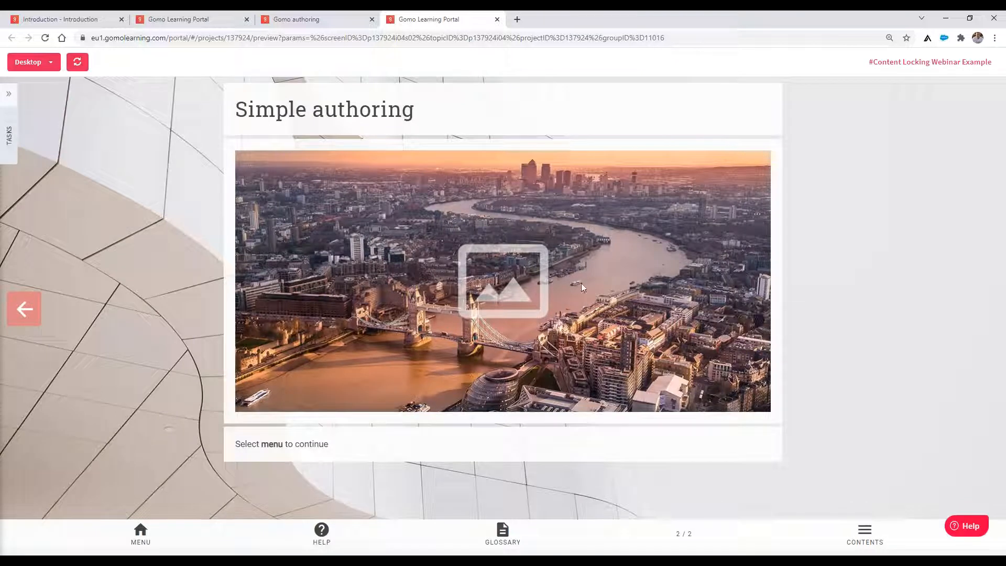
Leave the preview and Content Topic 1, and open Content Topic 2 to inspect the accordion on Screen 1
{"action": "left_click", "coordinate": [496, 19]}
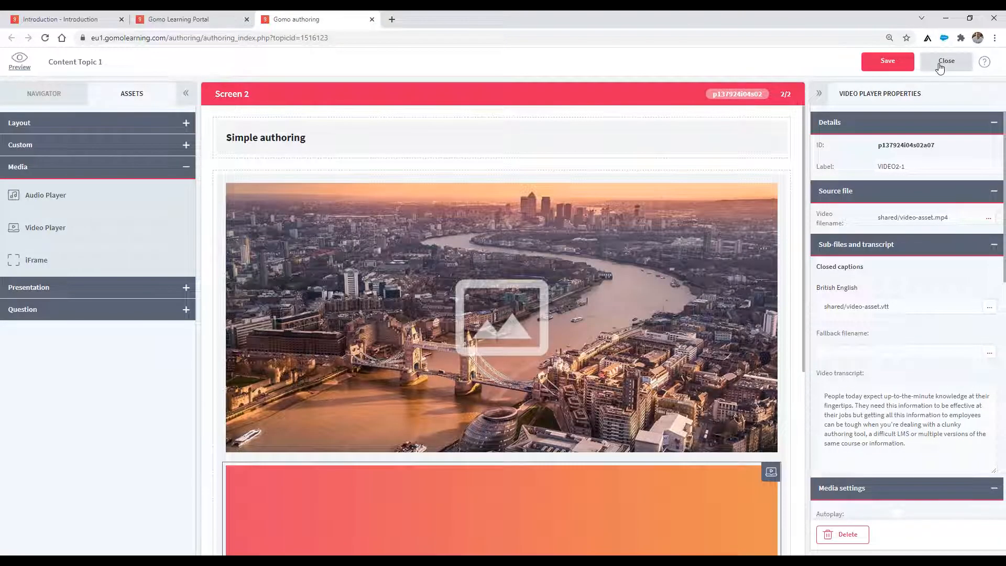
{"action": "left_click", "coordinate": [371, 20]}
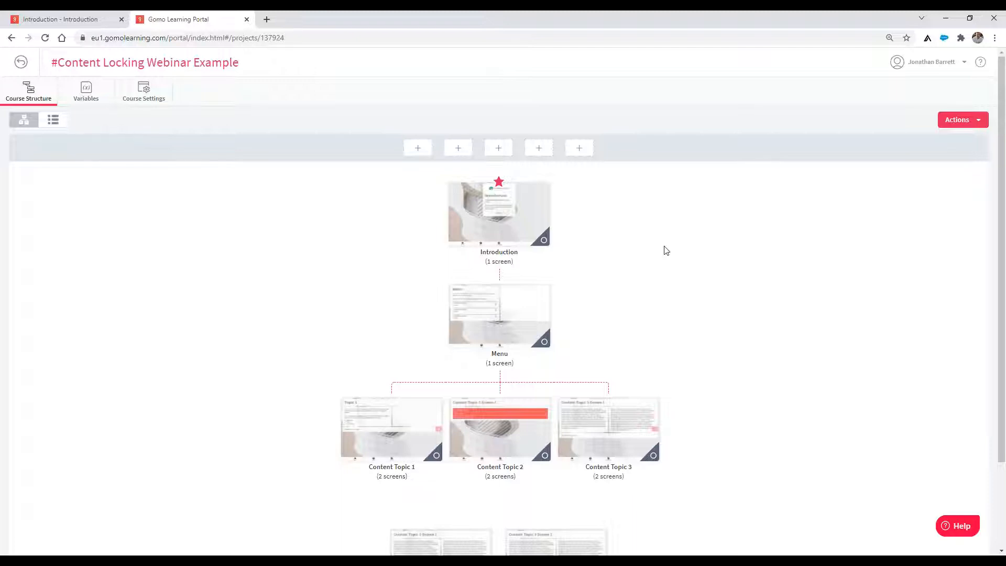
{"action": "left_click", "coordinate": [513, 412]}
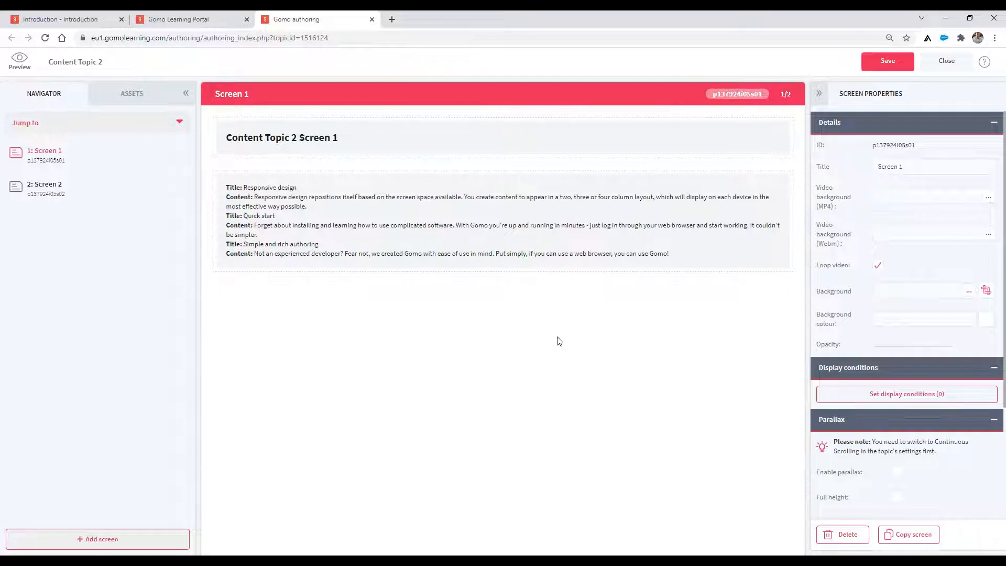
{"action": "left_click", "coordinate": [492, 222]}
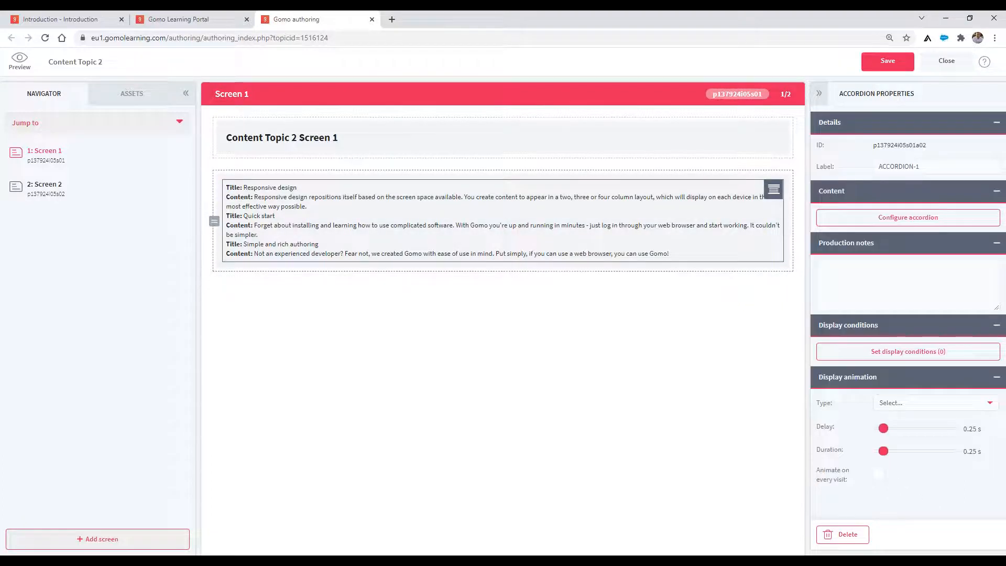
Give Screen 1's Next button a display condition of Screen status, Screen 1, Complete, and save the topic
{"action": "left_click", "coordinate": [652, 350]}
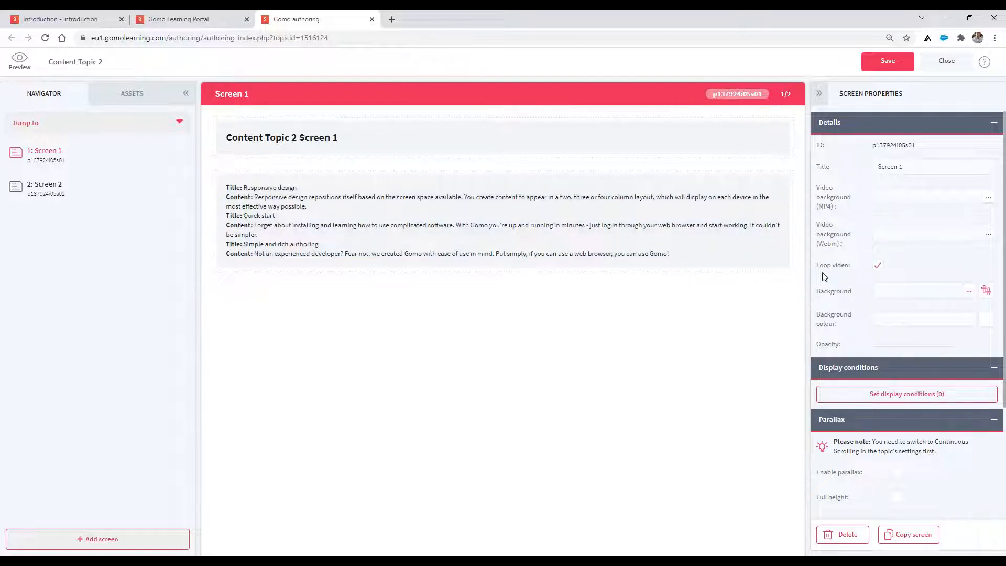
{"action": "scroll", "coordinate": [824, 276], "scroll_direction": "down", "scroll_amount": 2}
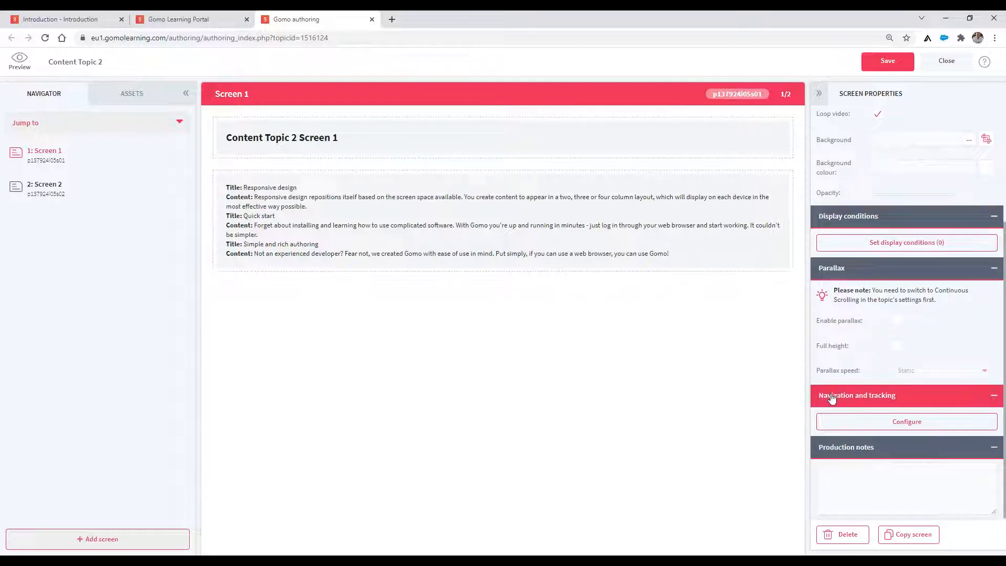
{"action": "left_click", "coordinate": [873, 423]}
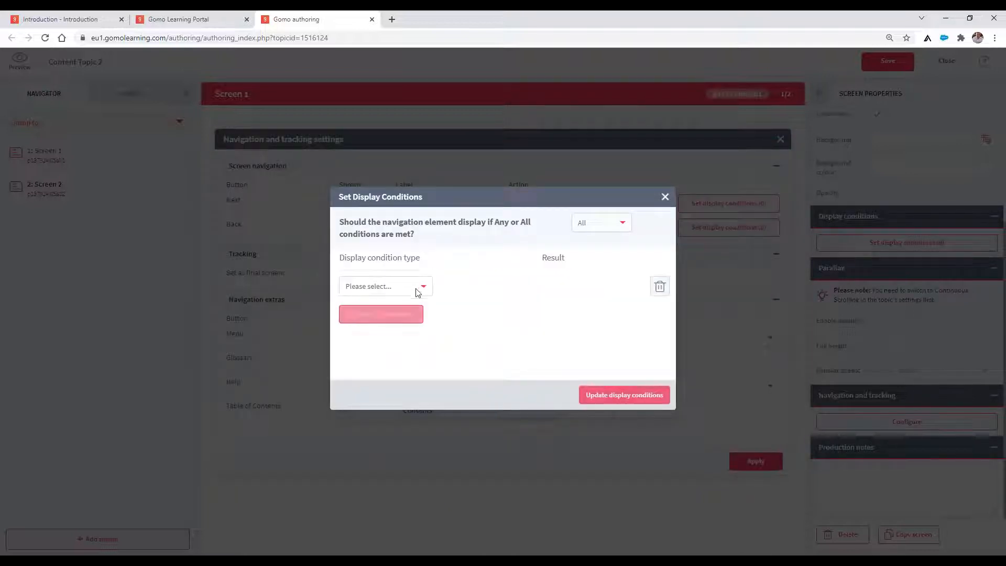
{"action": "left_click", "coordinate": [419, 288]}
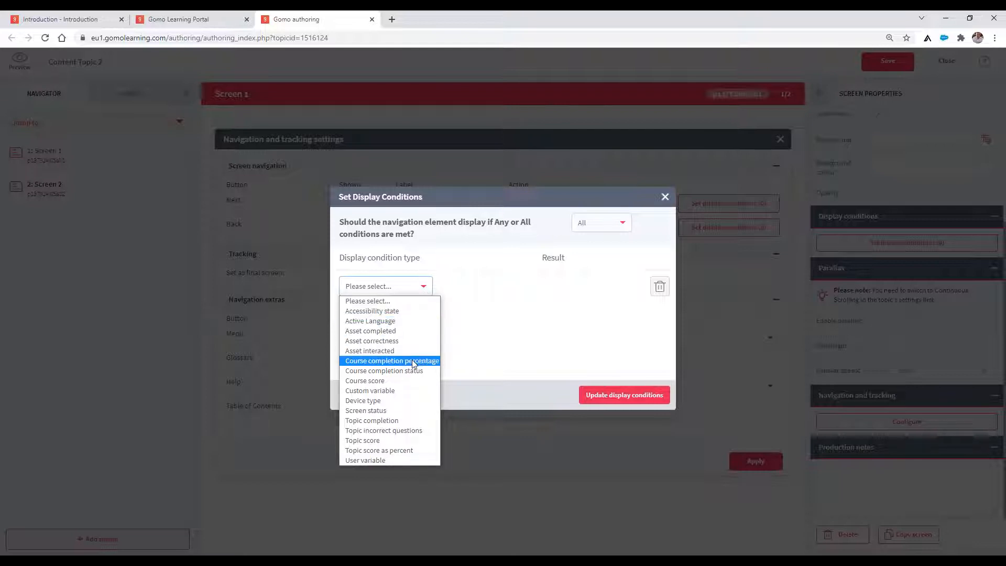
{"action": "left_click", "coordinate": [359, 414]}
{"action": "left_click", "coordinate": [472, 288]}
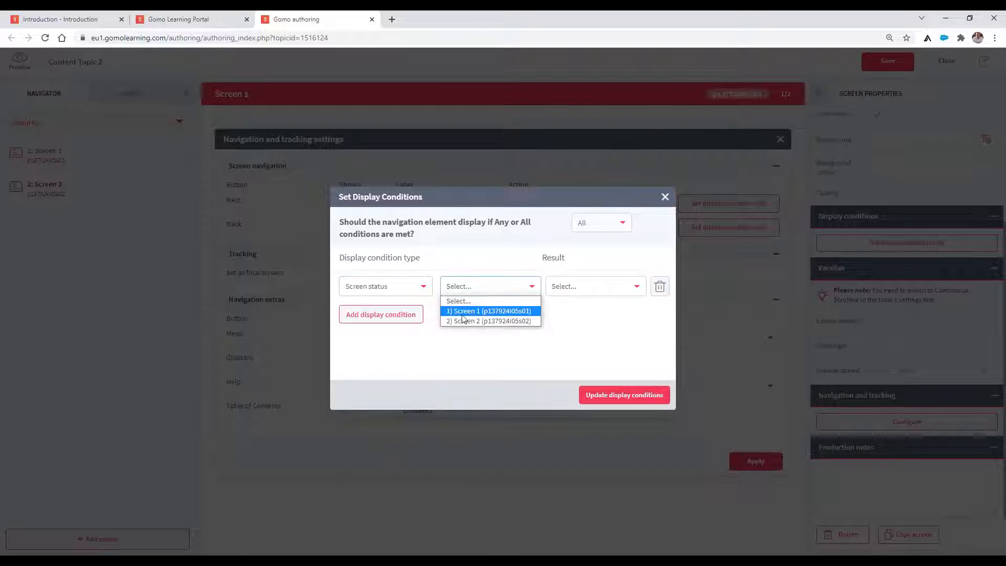
{"action": "left_click", "coordinate": [464, 312]}
{"action": "left_click", "coordinate": [568, 288]}
{"action": "left_click", "coordinate": [569, 330]}
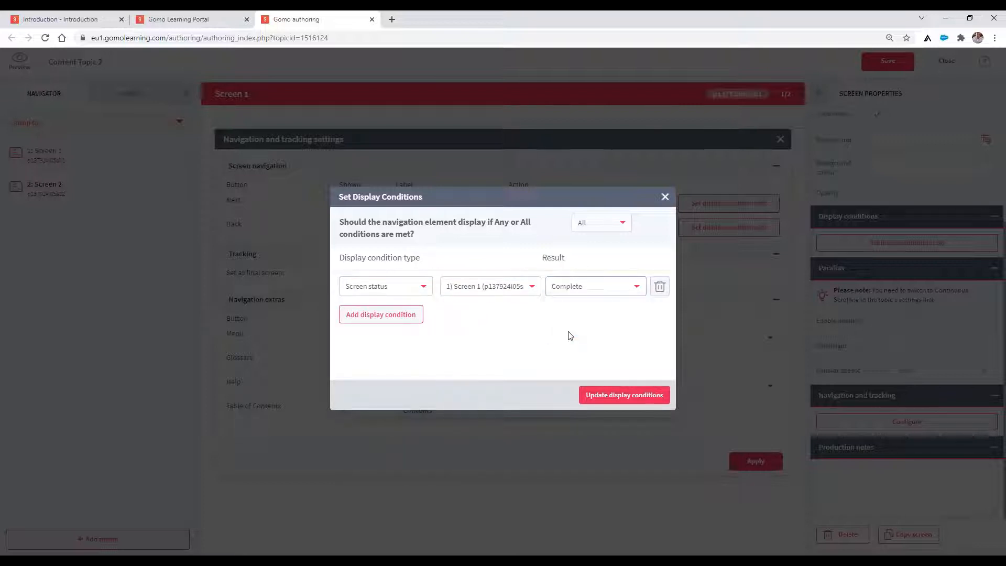
{"action": "left_click", "coordinate": [627, 397]}
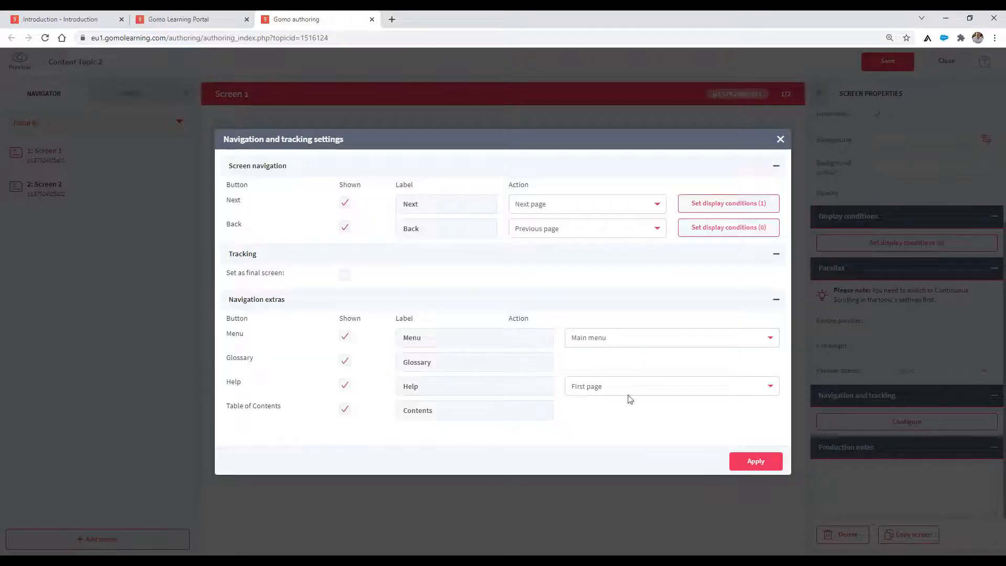
{"action": "left_click", "coordinate": [767, 466]}
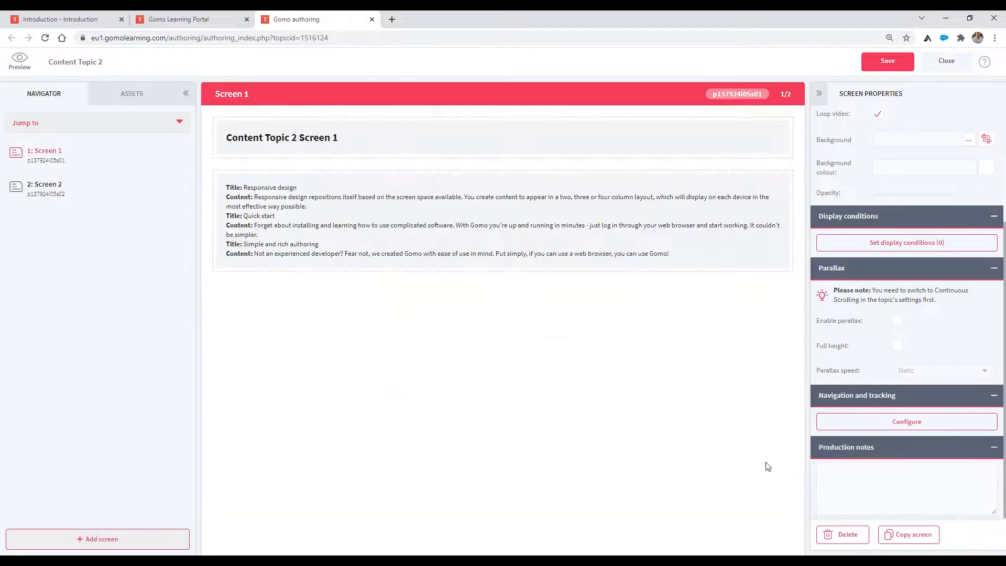
{"action": "left_click", "coordinate": [888, 61]}
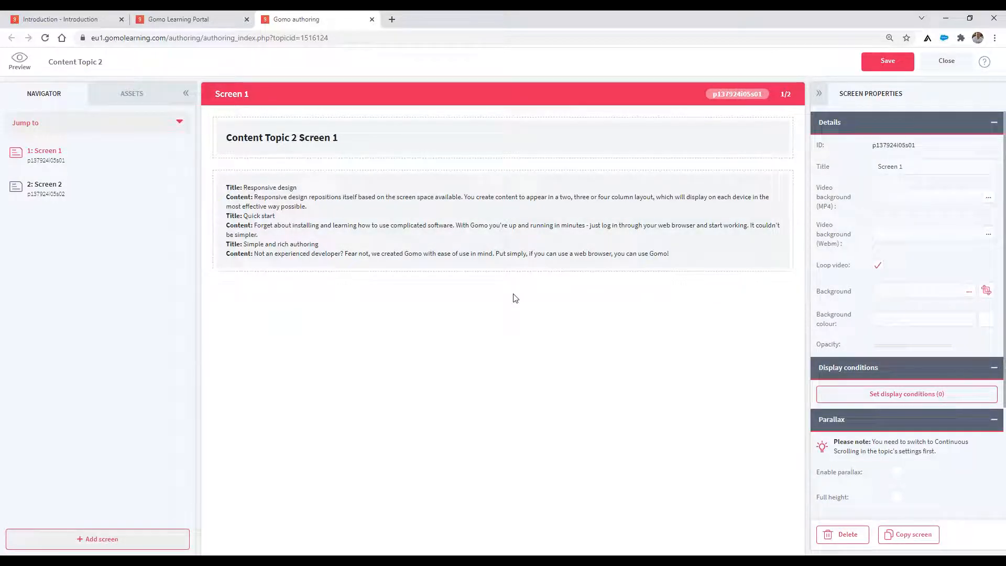
Preview Screen 1 and expand the Responsive design, Quick start, and Simple and rich authoring sections to test the Next button
{"action": "left_click", "coordinate": [20, 67]}
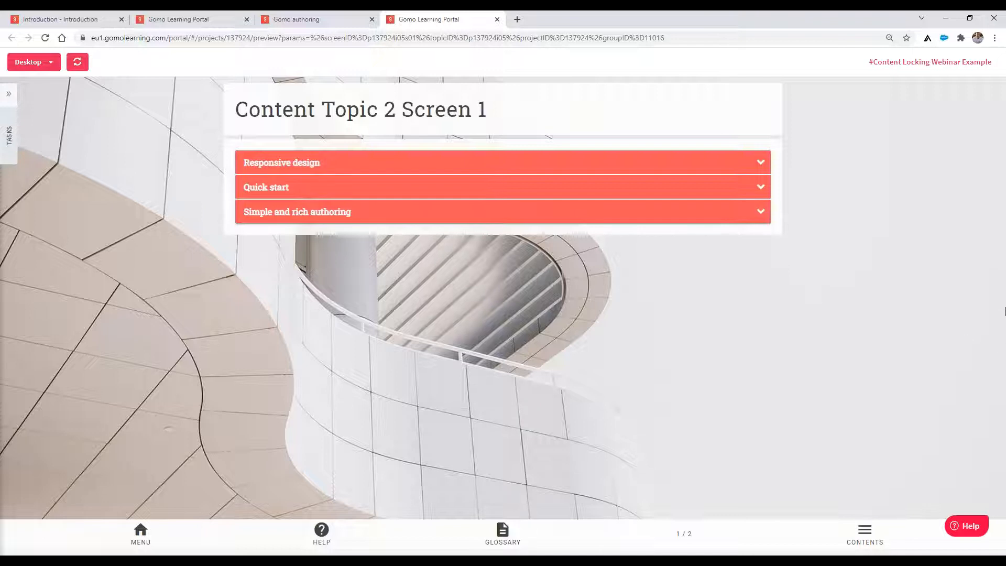
{"action": "left_click", "coordinate": [481, 162]}
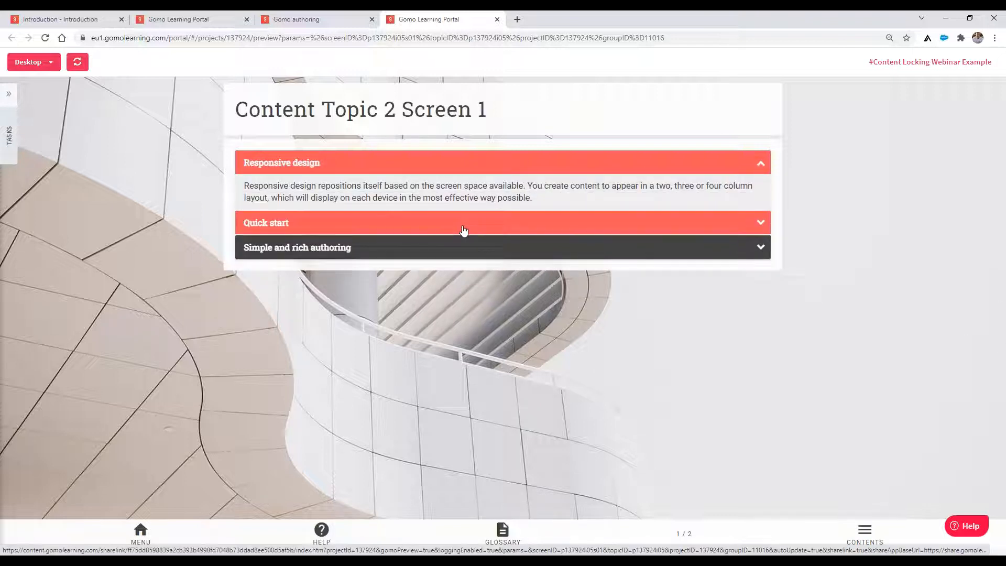
{"action": "left_click", "coordinate": [465, 230]}
{"action": "left_click", "coordinate": [461, 257]}
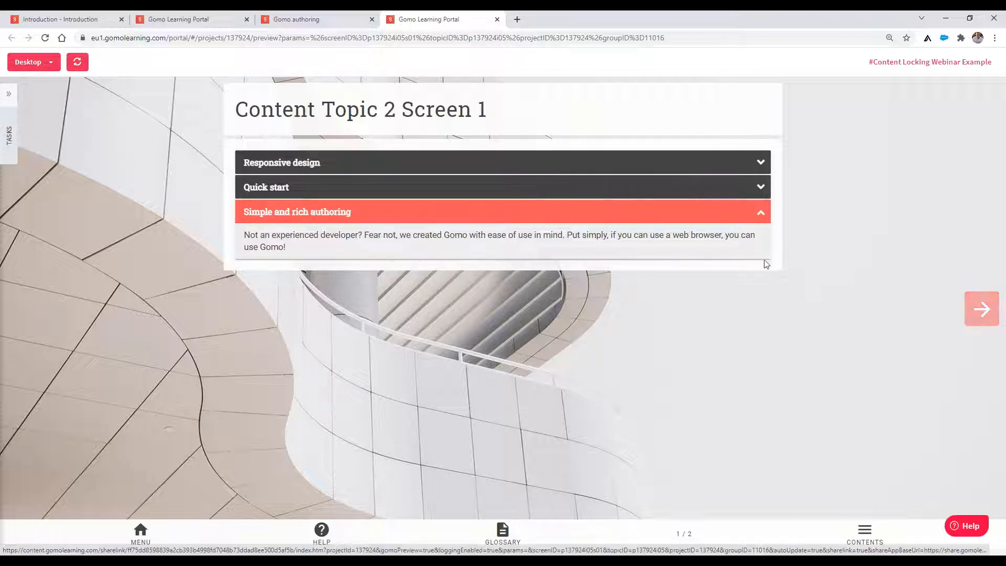
{"action": "left_click", "coordinate": [497, 20]}
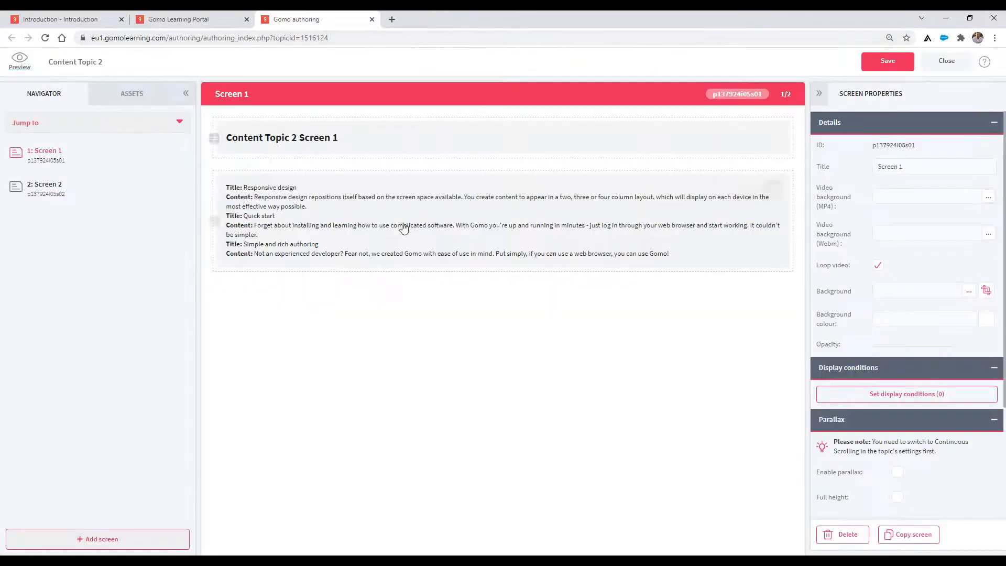
Delete the accordion from Screen 1 of Content Topic 2
{"action": "left_click", "coordinate": [413, 244]}
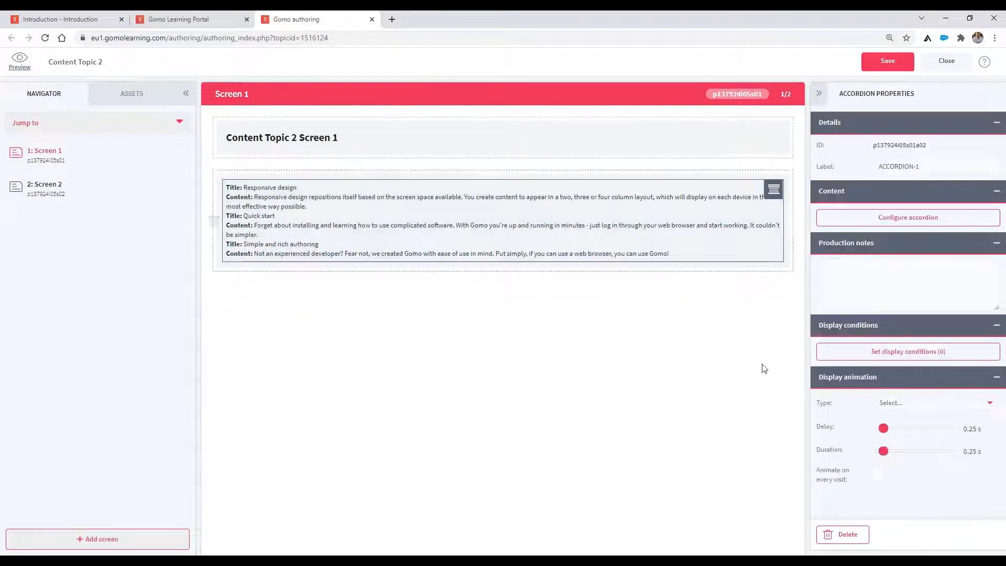
{"action": "left_click", "coordinate": [836, 536]}
{"action": "left_click", "coordinate": [494, 362]}
Add a Video Player asset to the empty layout below the Screen 1 heading
{"action": "left_click", "coordinate": [130, 100]}
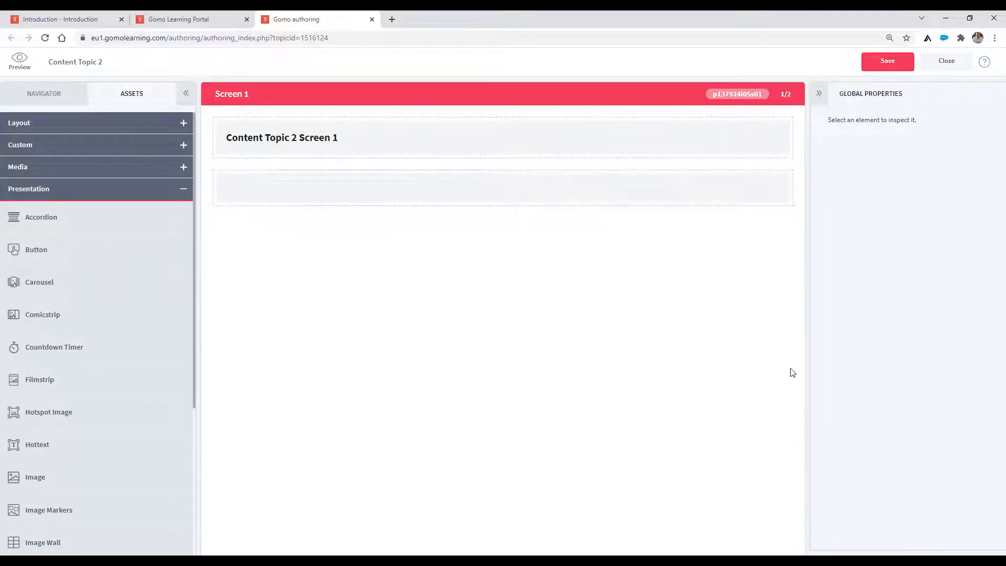
{"action": "left_click", "coordinate": [105, 168]}
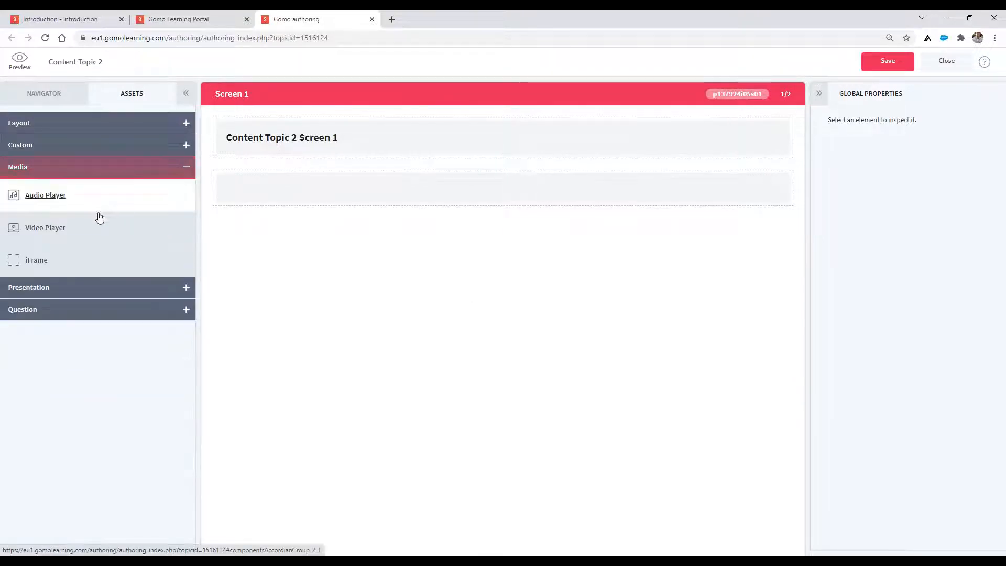
{"action": "left_click_drag", "start_coordinate": [47, 228], "coordinate": [360, 195]}
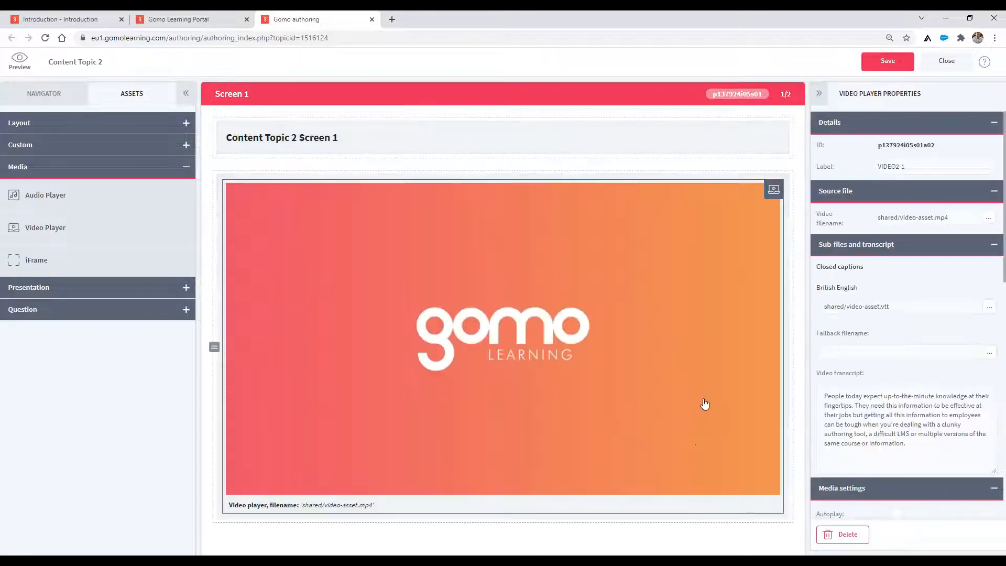
Review the video player's media, completed-action and display settings, and delete the player from Screen 1
{"action": "scroll", "coordinate": [874, 386], "scroll_direction": "down", "scroll_amount": 6}
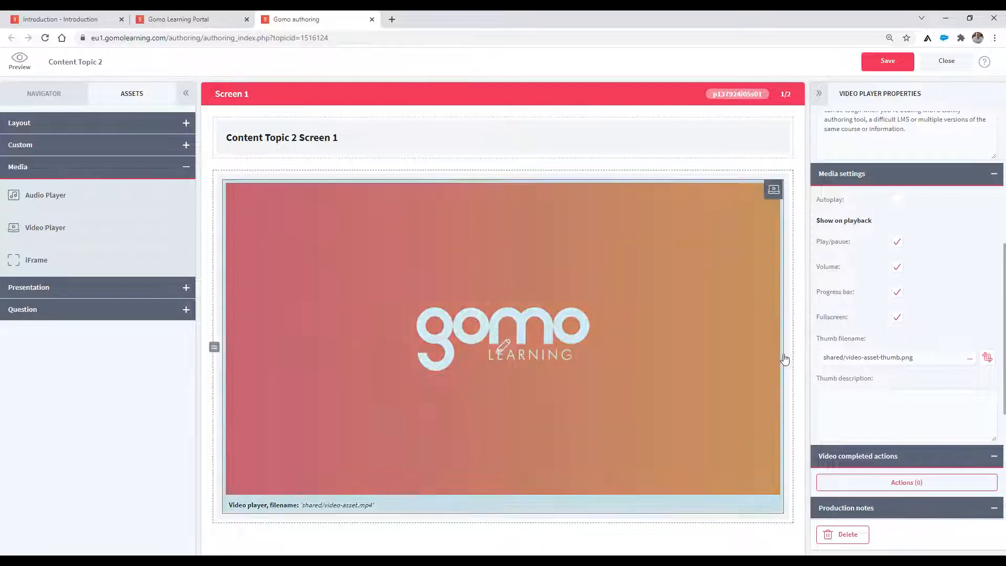
{"action": "scroll", "coordinate": [900, 398], "scroll_direction": "down", "scroll_amount": 5}
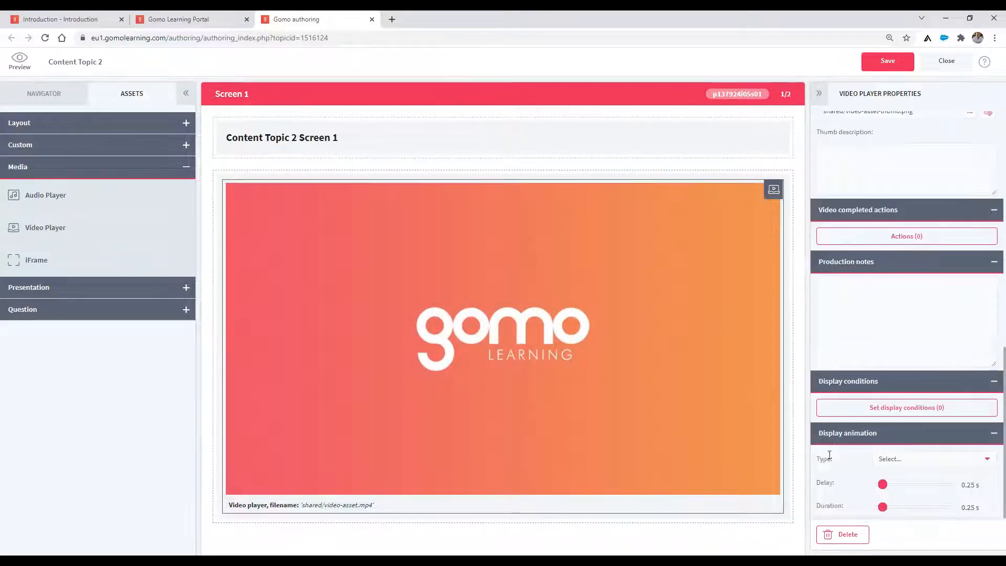
{"action": "left_click", "coordinate": [828, 536]}
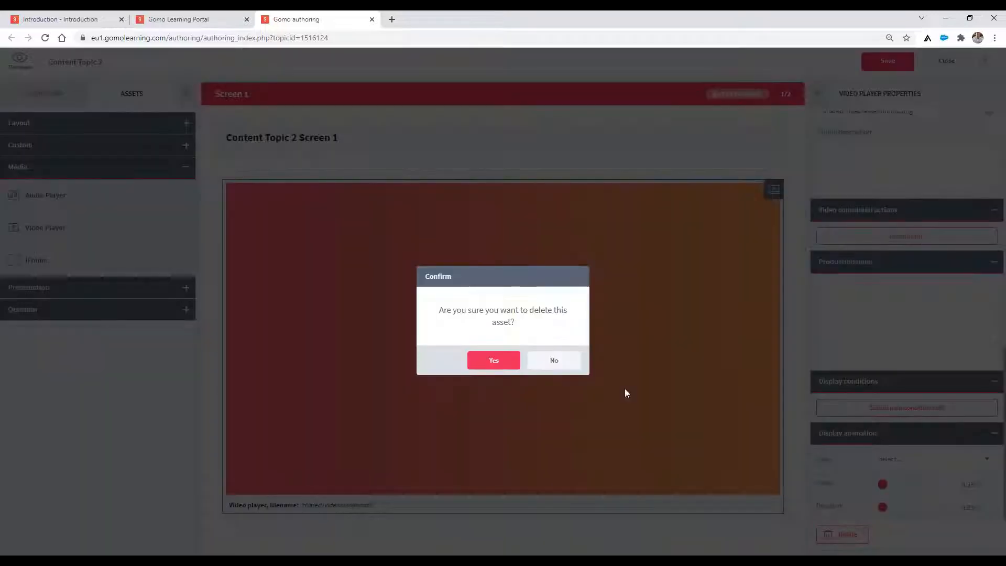
{"action": "left_click", "coordinate": [510, 360]}
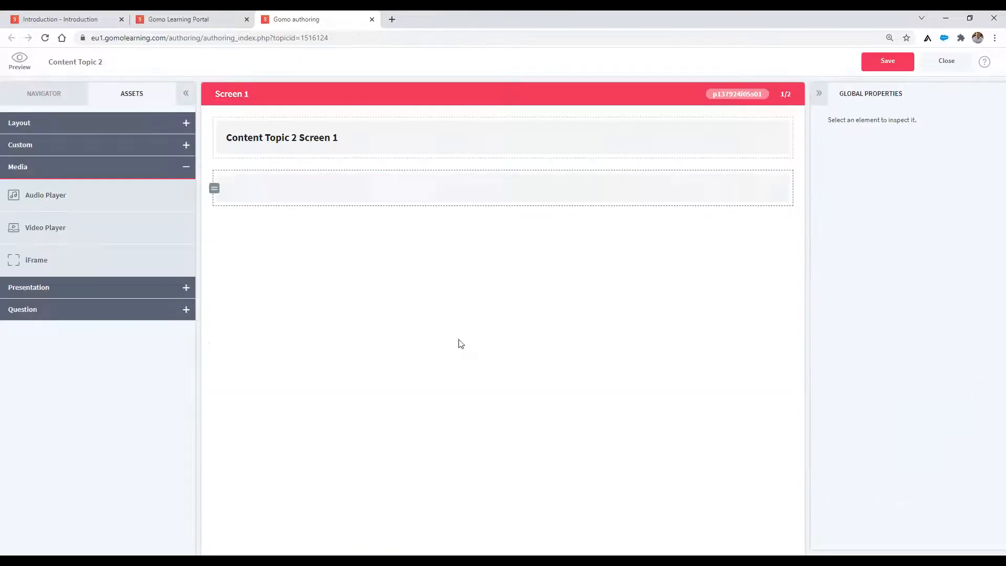
Remove the display condition from Screen 1's Next button in the navigation and tracking settings, and save the topic
{"action": "left_click", "coordinate": [791, 366]}
{"action": "scroll", "coordinate": [905, 415], "scroll_direction": "down", "scroll_amount": 5}
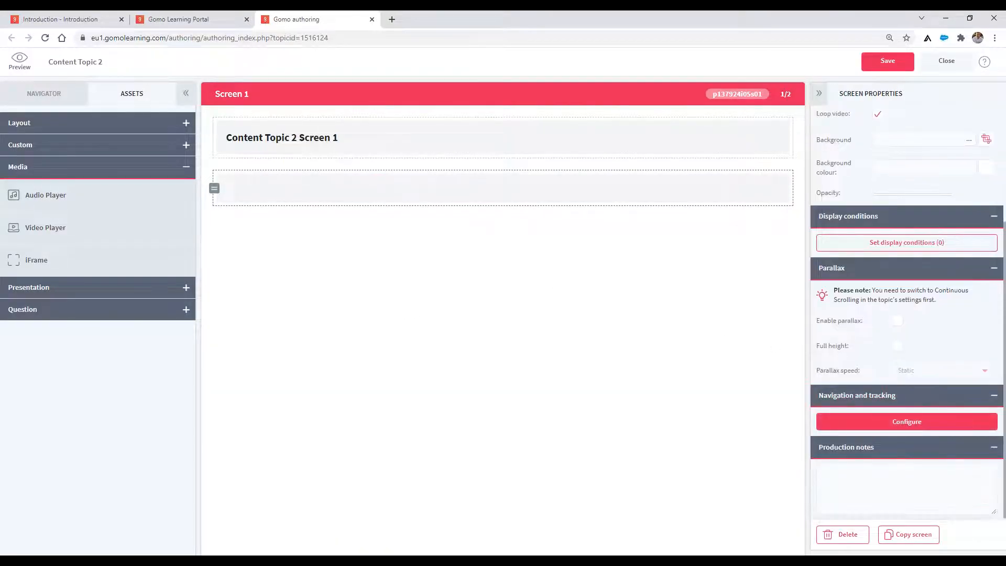
{"action": "left_click", "coordinate": [905, 419]}
{"action": "left_click", "coordinate": [724, 205]}
{"action": "left_click", "coordinate": [659, 286]}
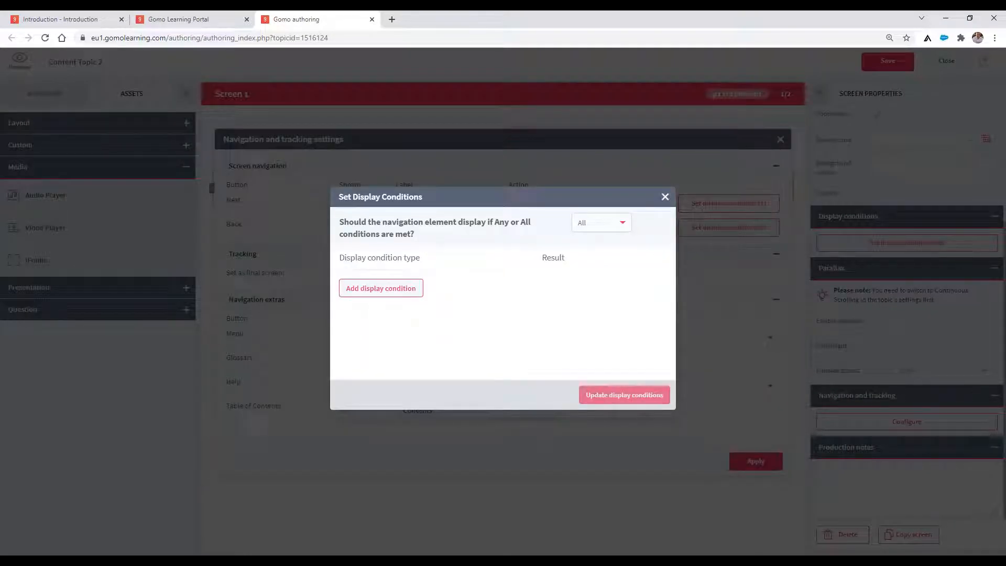
{"action": "left_click", "coordinate": [640, 396]}
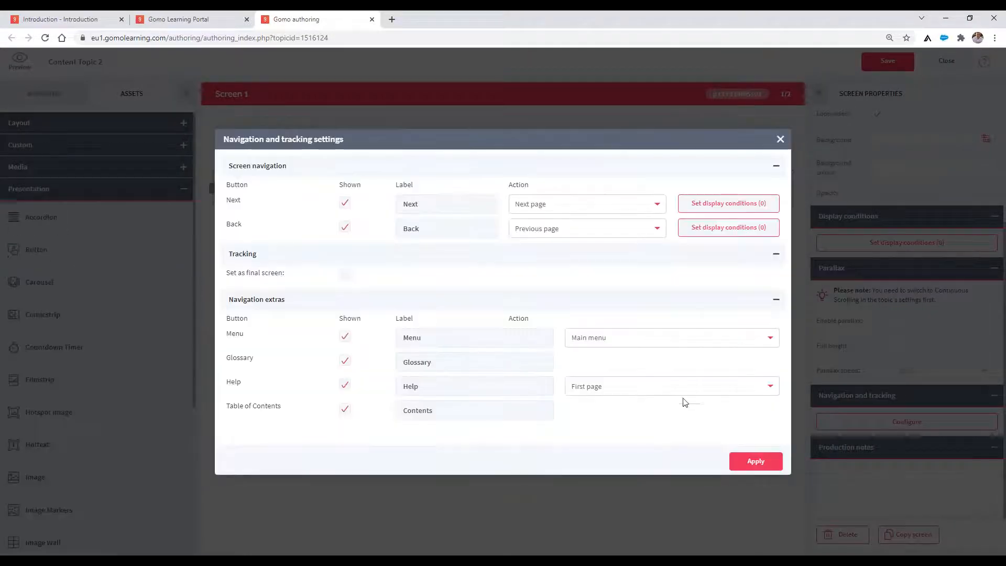
{"action": "left_click", "coordinate": [752, 461]}
{"action": "left_click", "coordinate": [887, 61]}
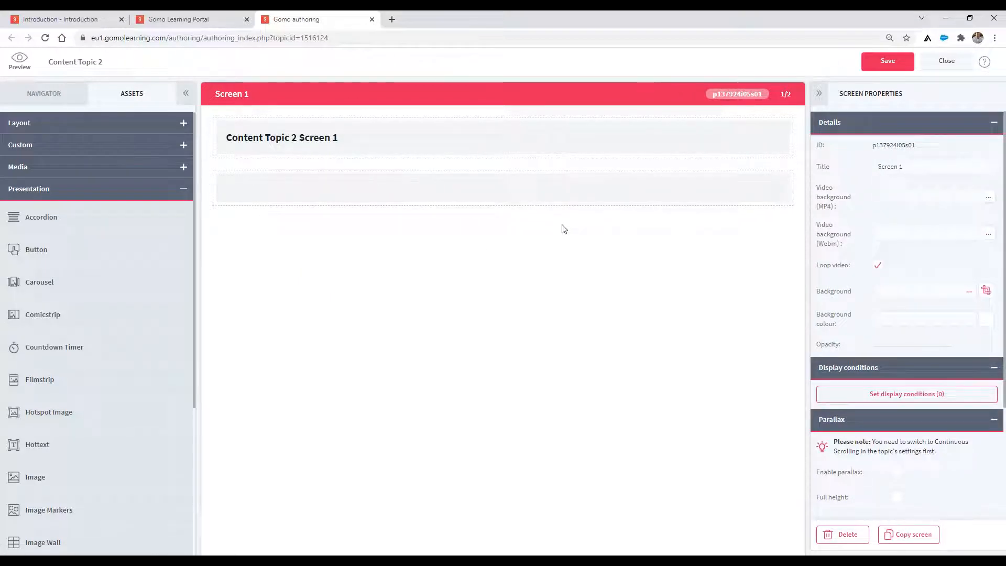
Close the Content Topic 2 editor and open the Menu topic from the course structure for editing
{"action": "left_click", "coordinate": [372, 20]}
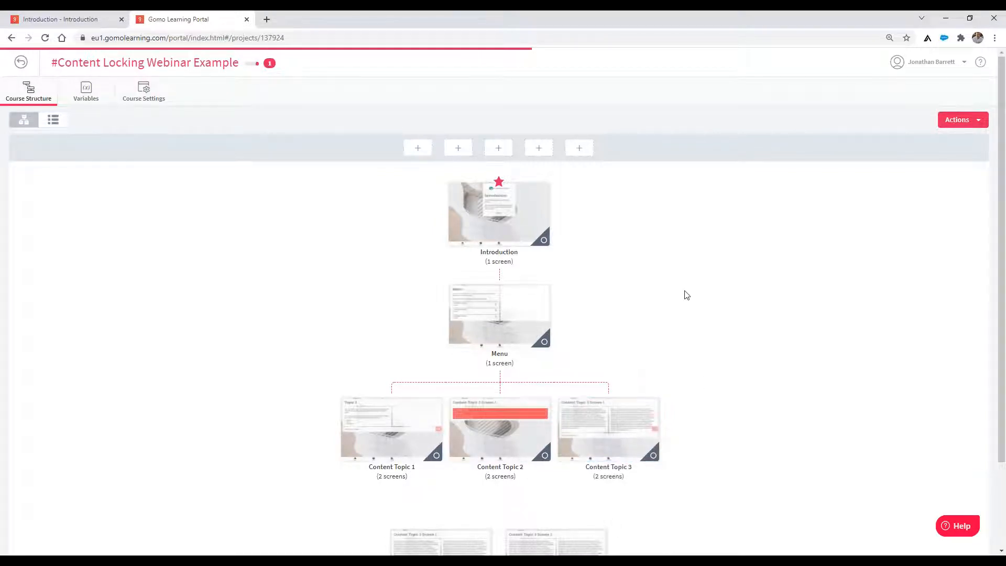
{"action": "left_click", "coordinate": [515, 317]}
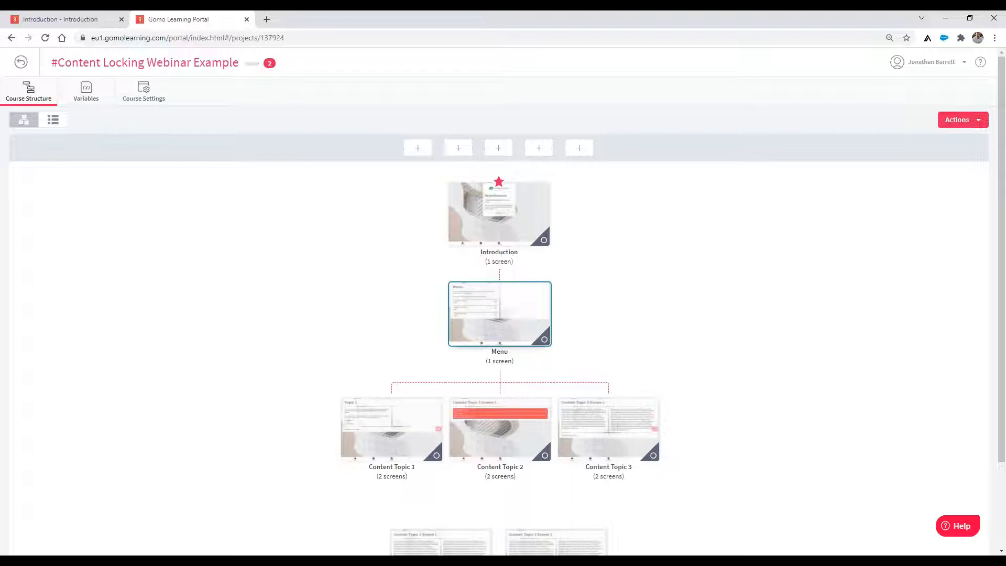
{"action": "double_click", "coordinate": [521, 314]}
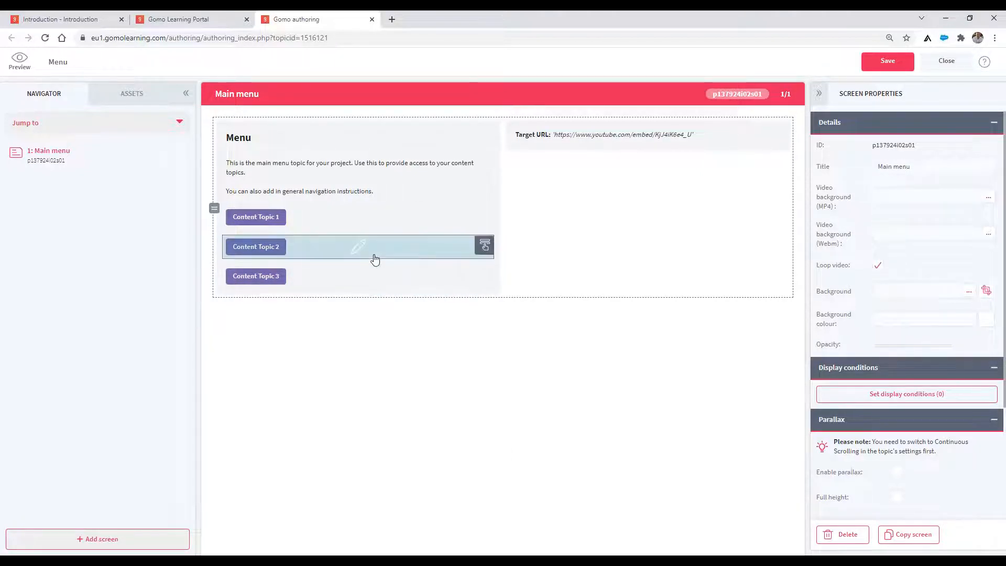
Give the Content Topic 2 menu button a display condition requiring Topic completion of Content Topic 1 to be True
{"action": "left_click", "coordinate": [317, 253]}
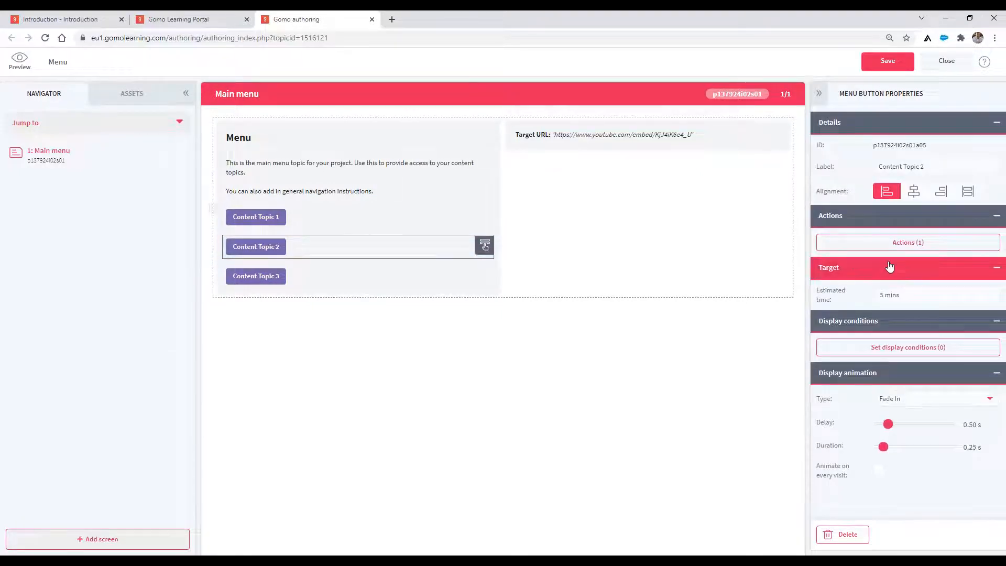
{"action": "left_click", "coordinate": [868, 351]}
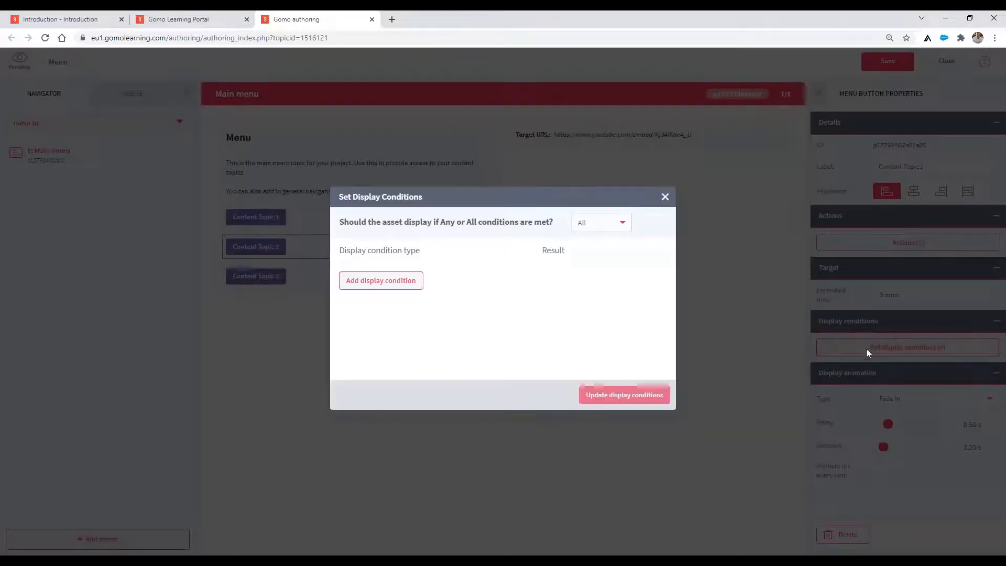
{"action": "left_click", "coordinate": [413, 289]}
{"action": "left_click", "coordinate": [412, 279]}
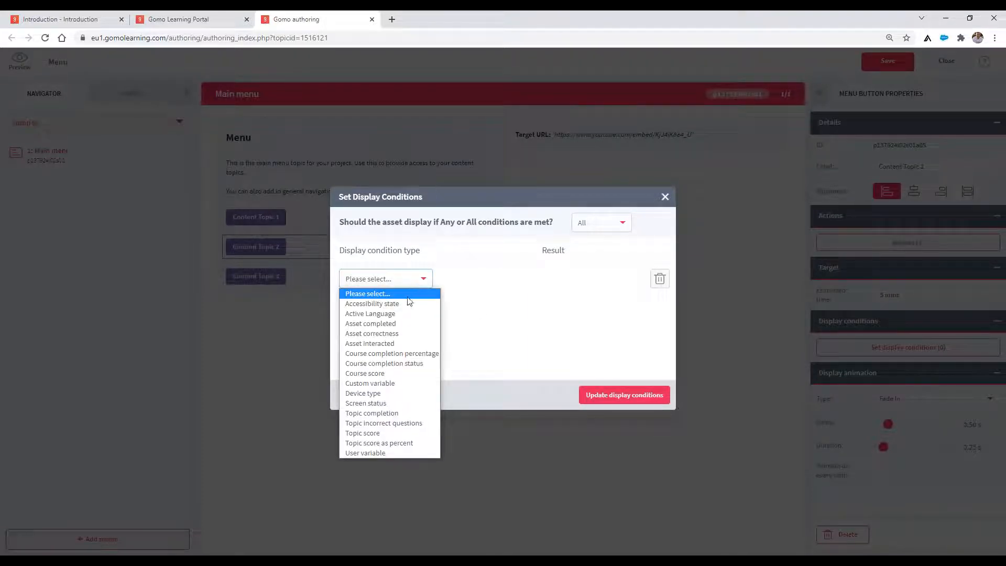
{"action": "left_click", "coordinate": [389, 414]}
{"action": "left_click", "coordinate": [505, 282]}
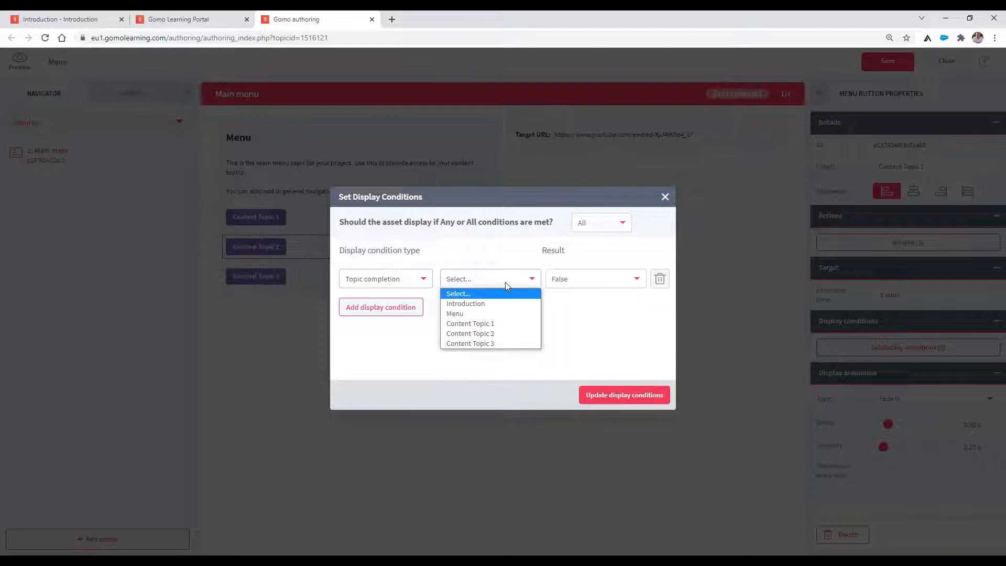
{"action": "left_click", "coordinate": [487, 321]}
{"action": "left_click", "coordinate": [562, 280]}
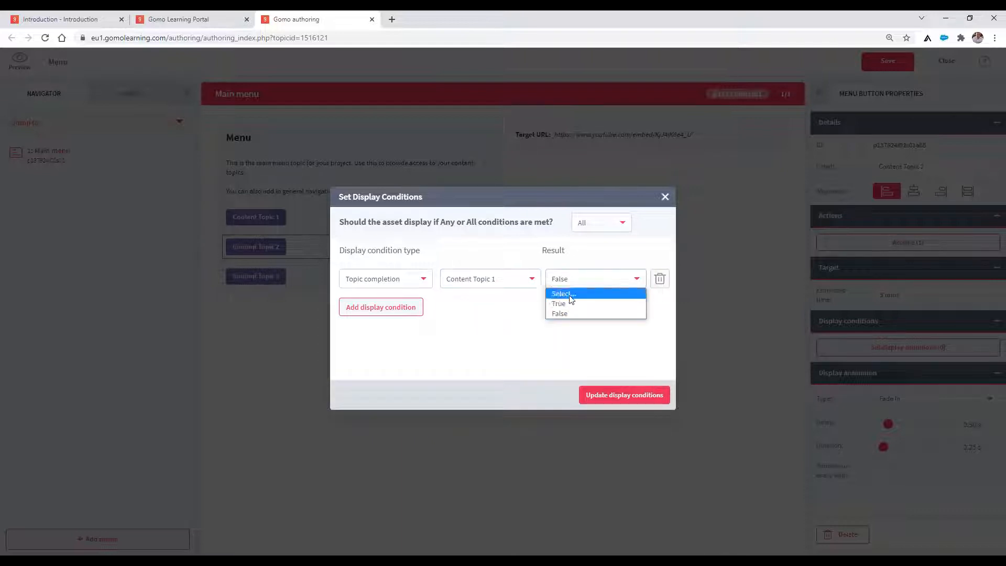
{"action": "left_click", "coordinate": [565, 301]}
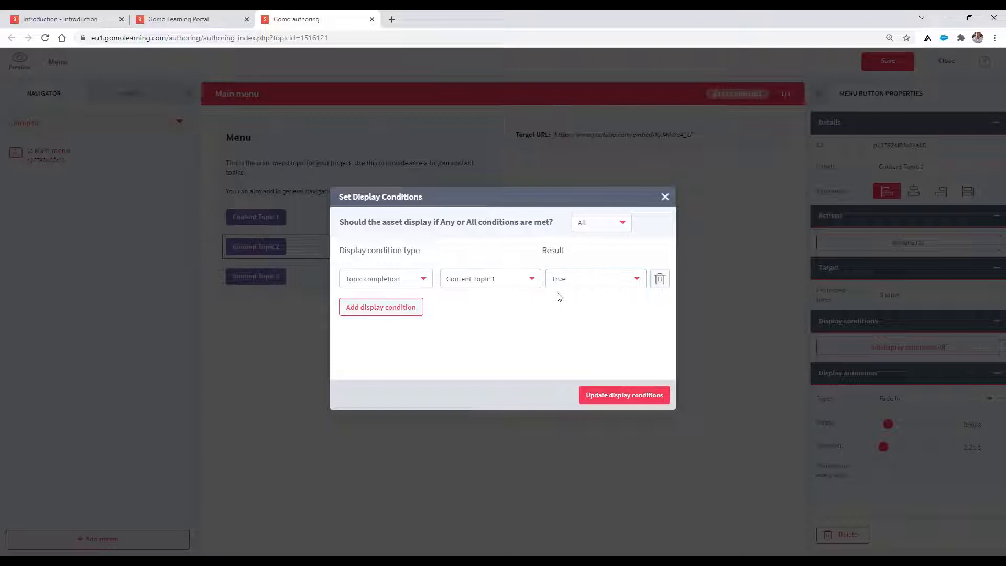
{"action": "left_click", "coordinate": [613, 400]}
Give the Content Topic 3 menu button a Topic completion condition with Content Topic 2 set to True, and save the Menu topic
{"action": "left_click", "coordinate": [326, 282]}
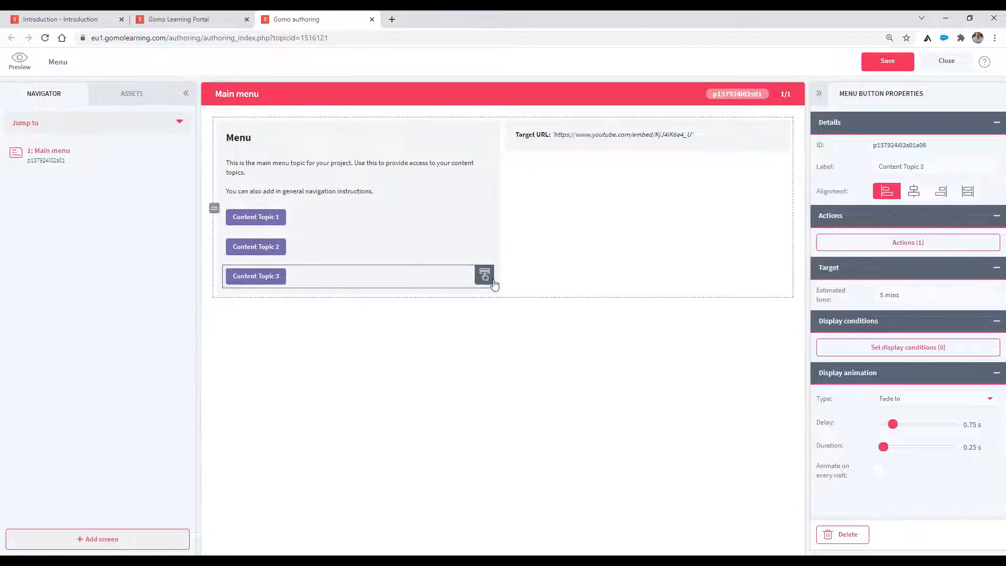
{"action": "left_click", "coordinate": [404, 284]}
{"action": "left_click", "coordinate": [411, 285]}
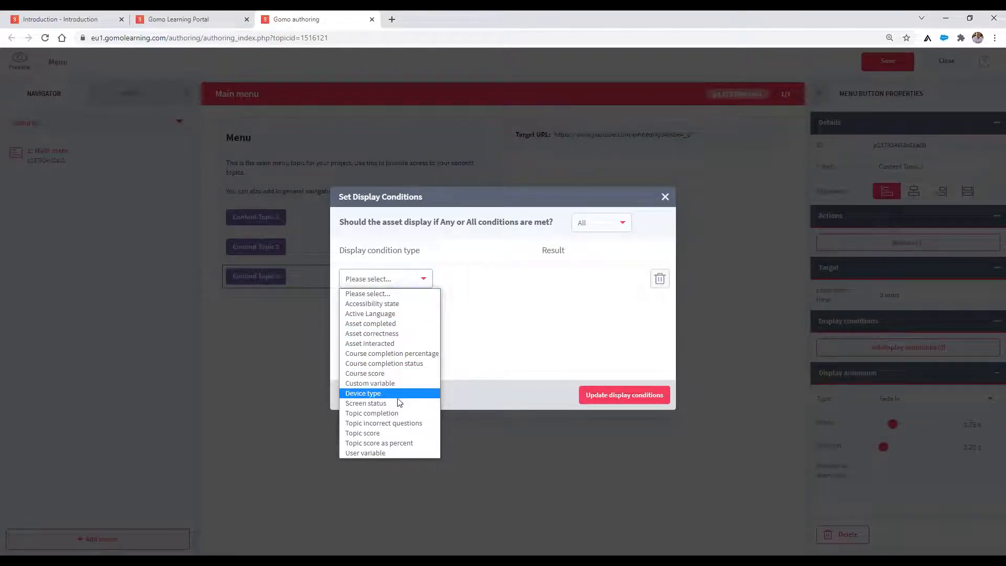
{"action": "left_click", "coordinate": [398, 414]}
{"action": "left_click", "coordinate": [480, 285]}
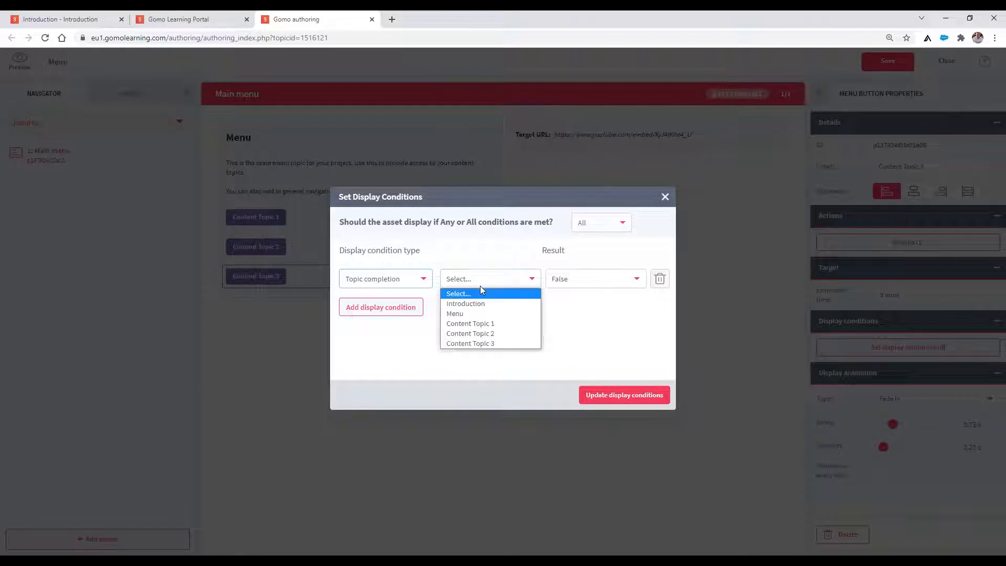
{"action": "left_click", "coordinate": [486, 334]}
{"action": "left_click", "coordinate": [584, 278]}
{"action": "left_click", "coordinate": [577, 305]}
{"action": "left_click", "coordinate": [623, 396]}
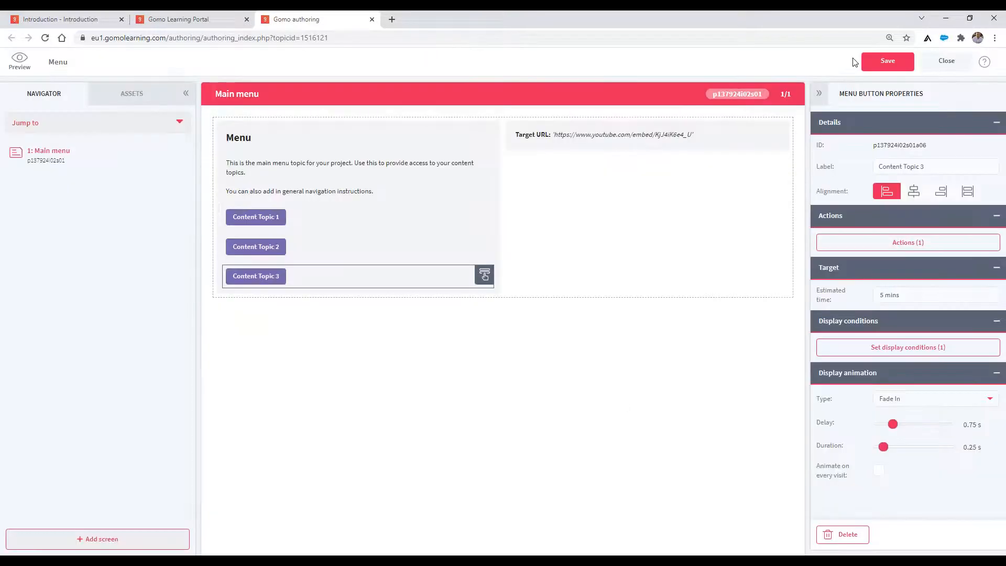
{"action": "left_click", "coordinate": [873, 63]}
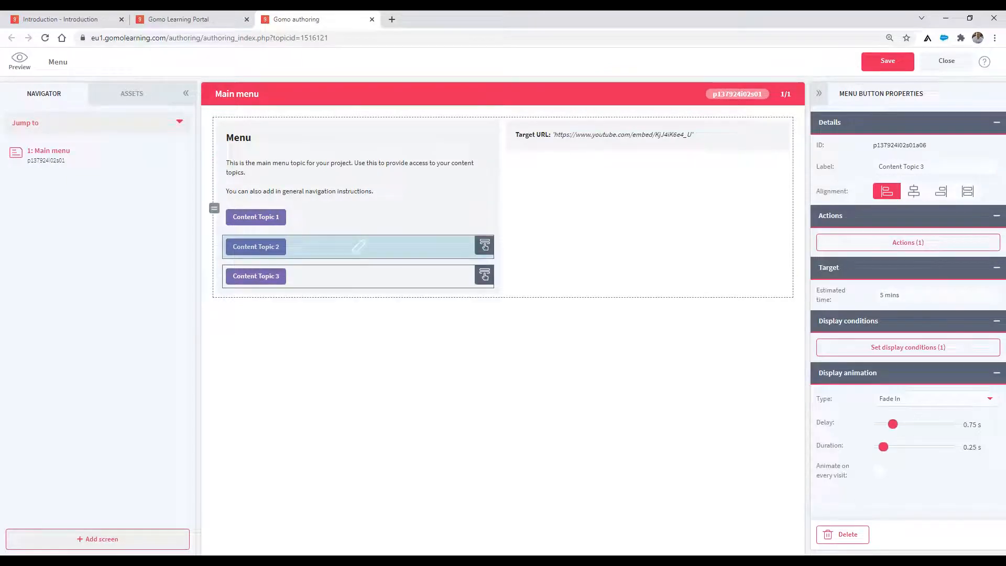
Preview the Menu topic, go through Content Topic 1 and Content Topic 2, checking the menu after each, and close the preview
{"action": "left_click", "coordinate": [18, 61]}
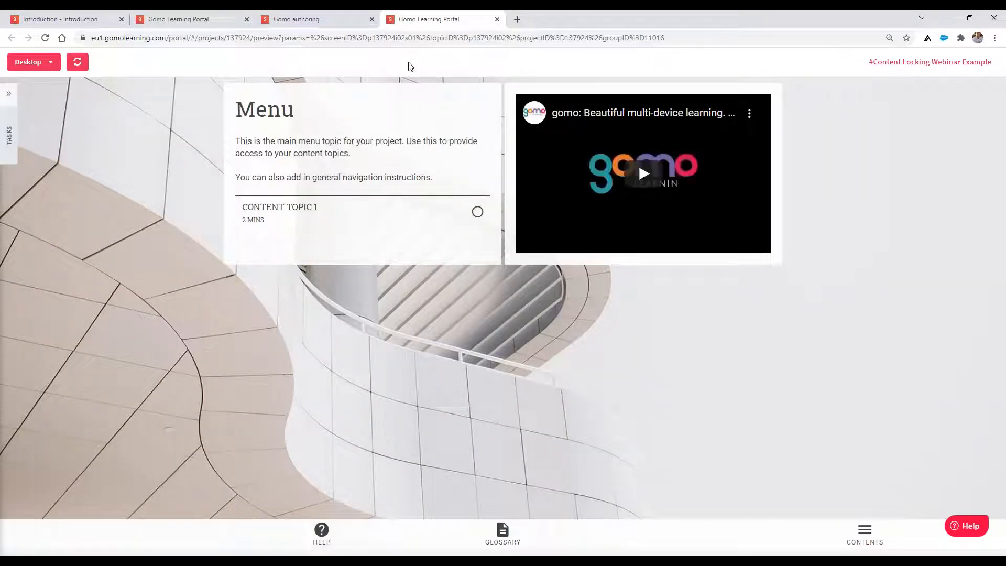
{"action": "left_click", "coordinate": [345, 210]}
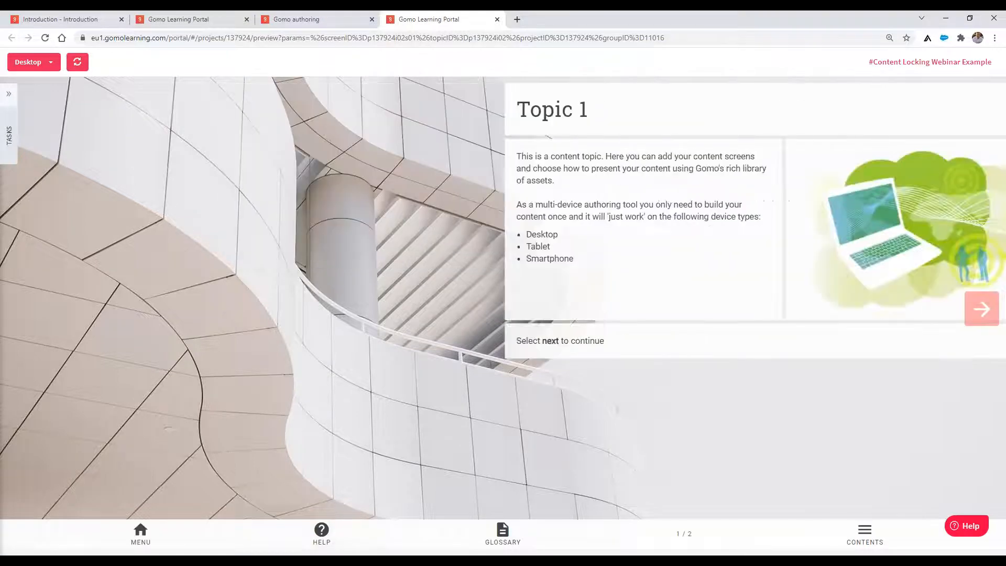
{"action": "left_click", "coordinate": [987, 309]}
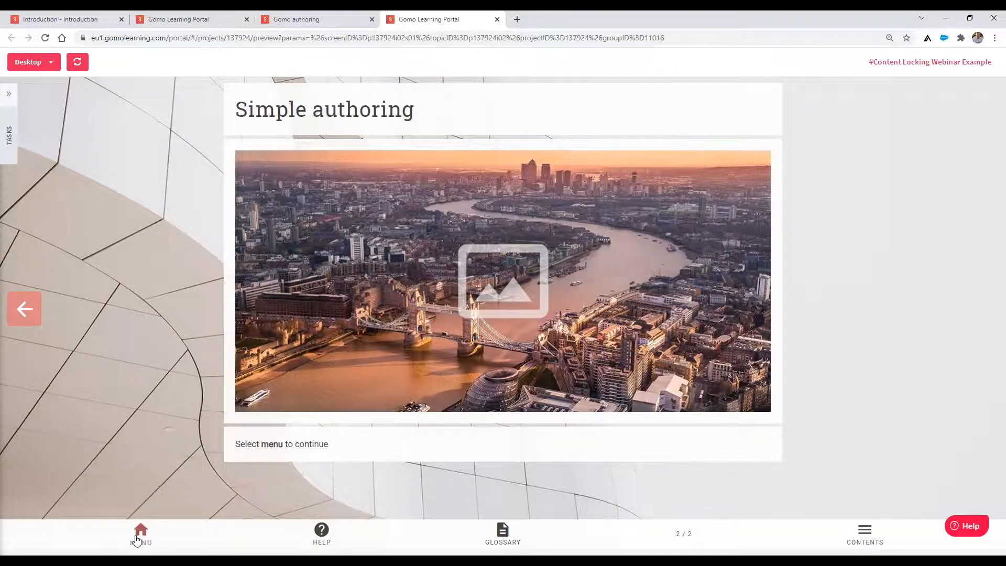
{"action": "left_click", "coordinate": [138, 537]}
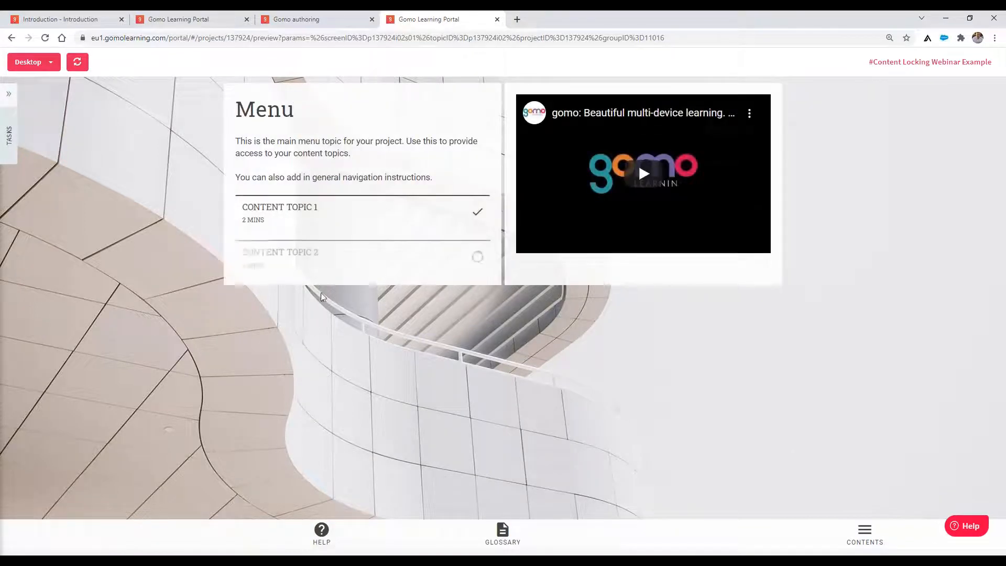
{"action": "left_click", "coordinate": [342, 267]}
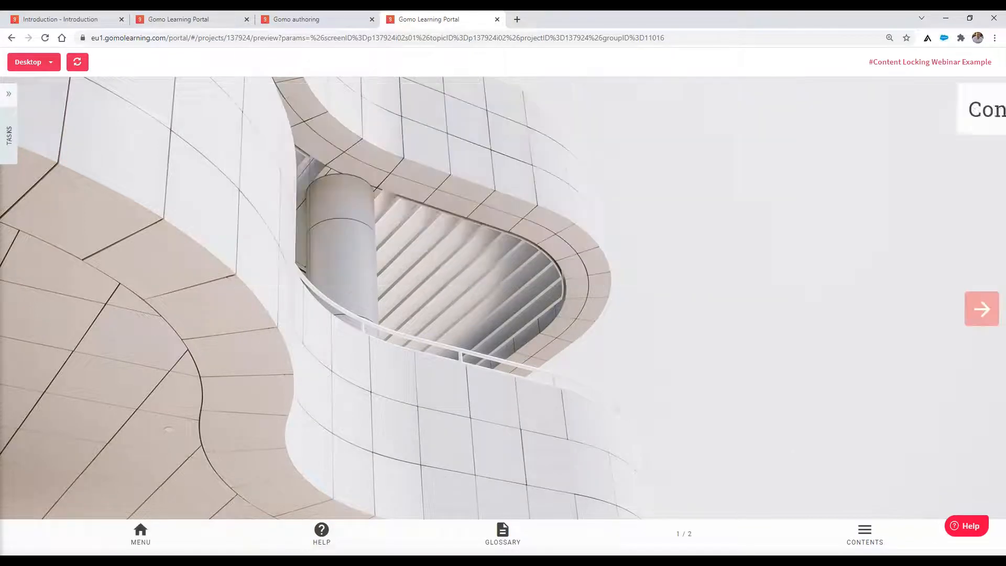
{"action": "left_click", "coordinate": [981, 308]}
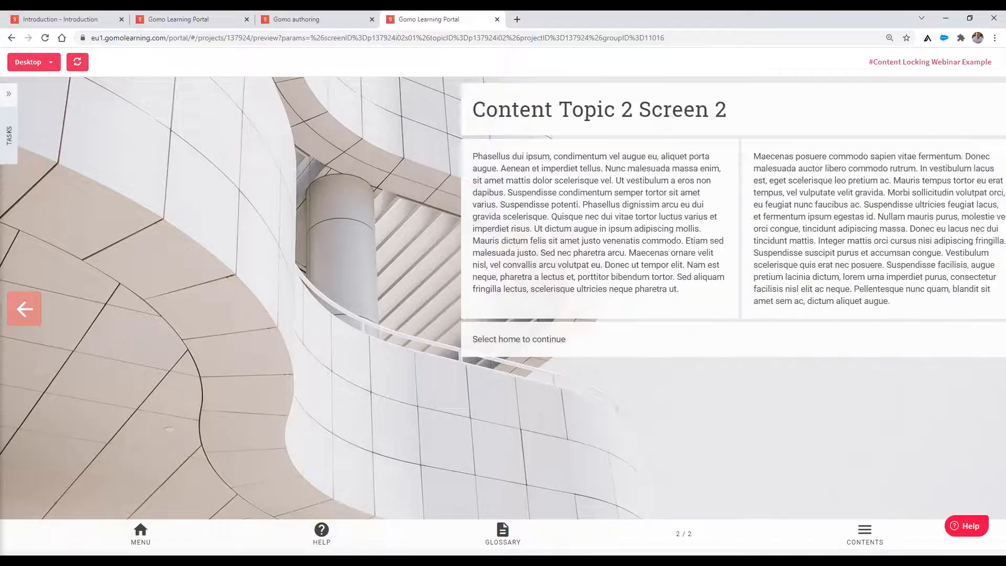
{"action": "left_click", "coordinate": [140, 533]}
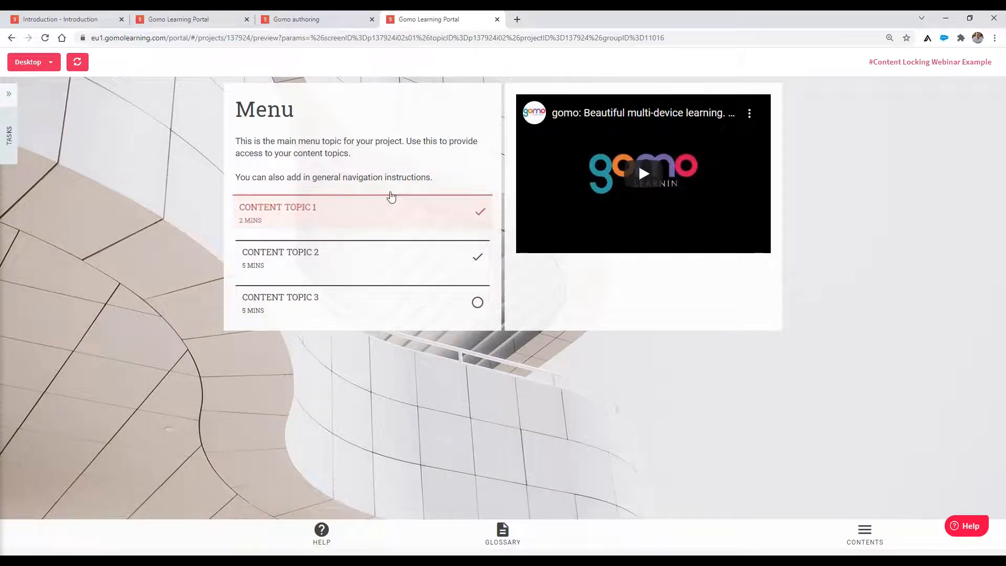
{"action": "left_click", "coordinate": [496, 20]}
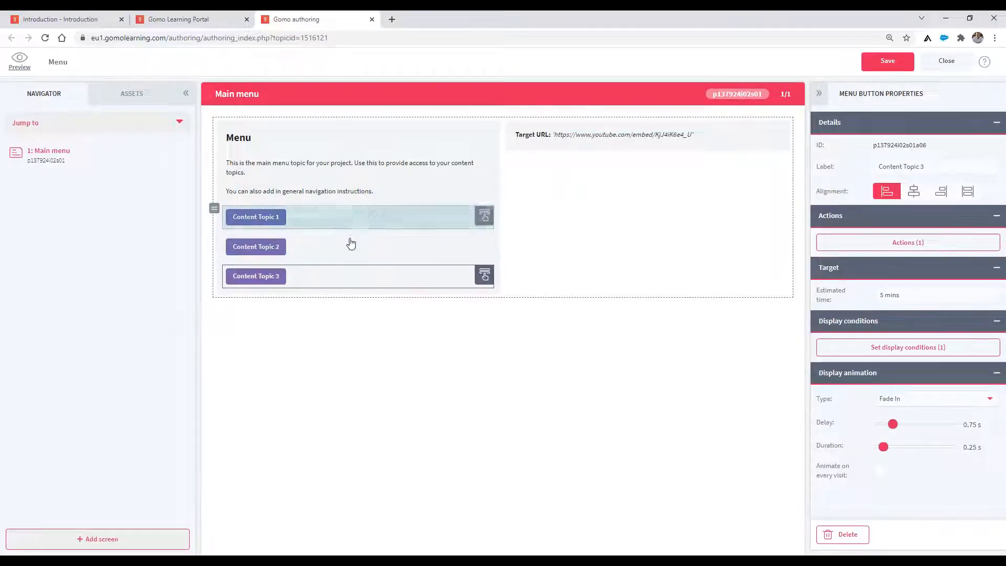
Add two Menu Button assets to the Main menu, one above Content Topic 2 and one above Content Topic 3
{"action": "left_click", "coordinate": [131, 94]}
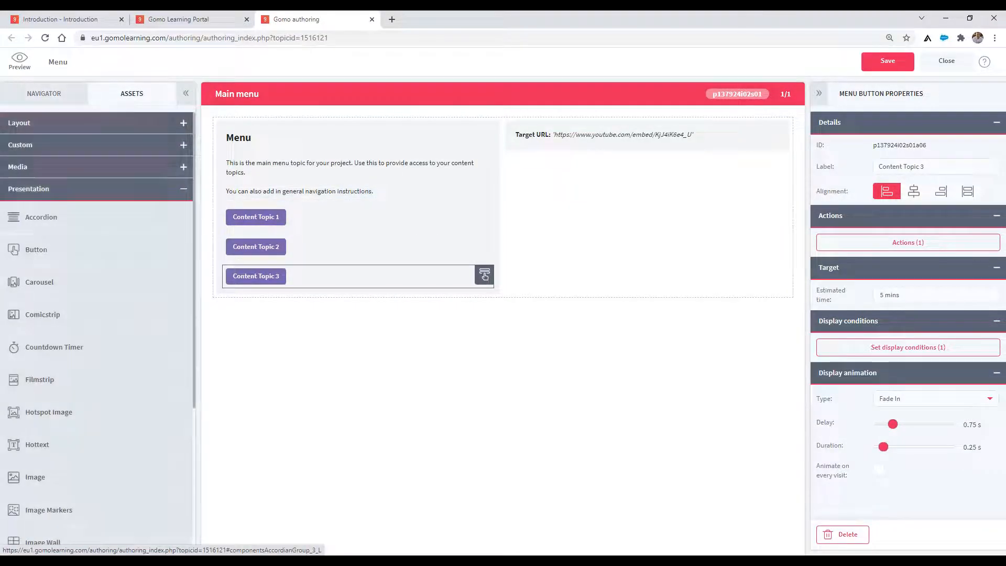
{"action": "scroll", "coordinate": [139, 251], "scroll_direction": "down", "scroll_amount": 3}
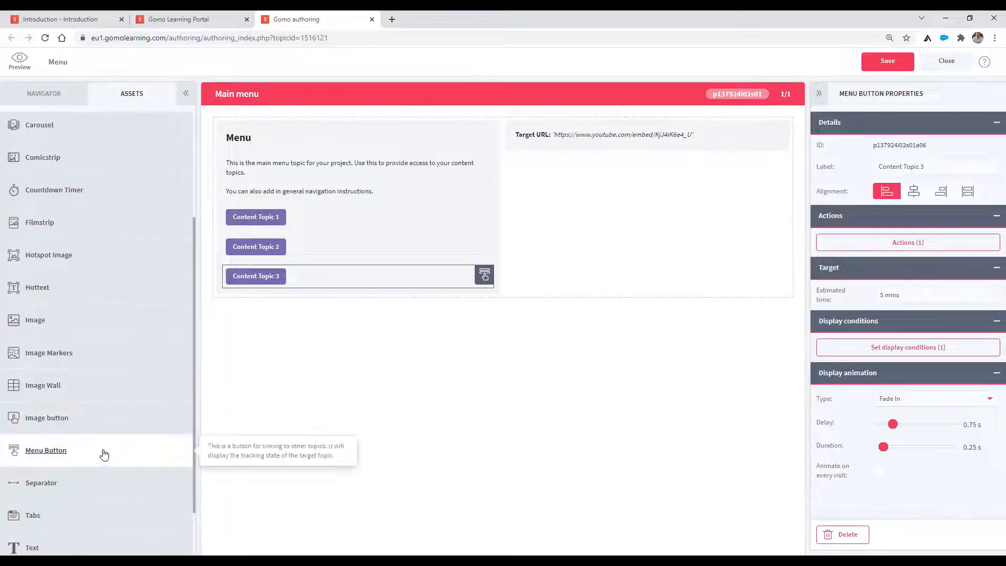
{"action": "scroll", "coordinate": [105, 450], "scroll_direction": "down", "scroll_amount": 1}
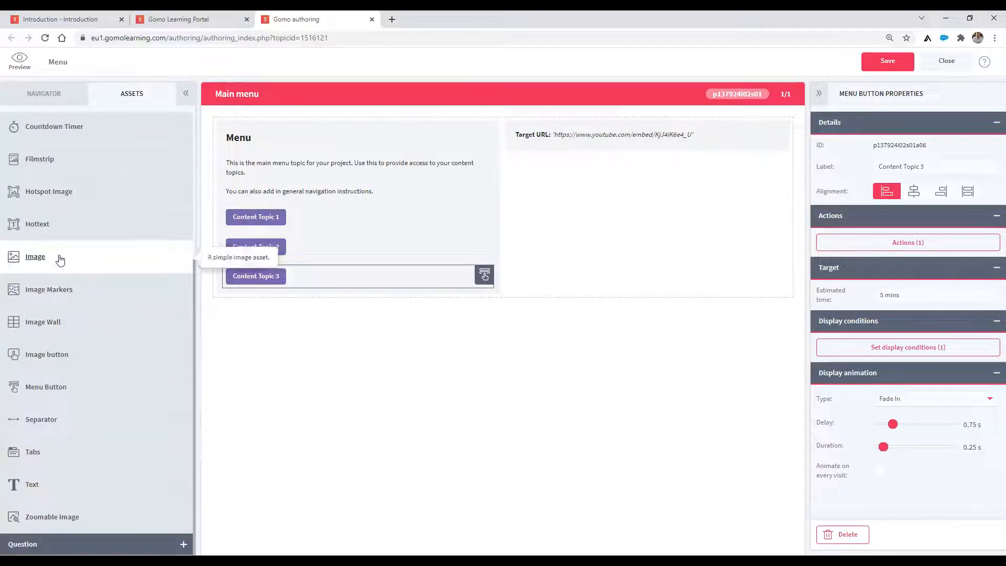
{"action": "scroll", "coordinate": [62, 267], "scroll_direction": "up", "scroll_amount": 2}
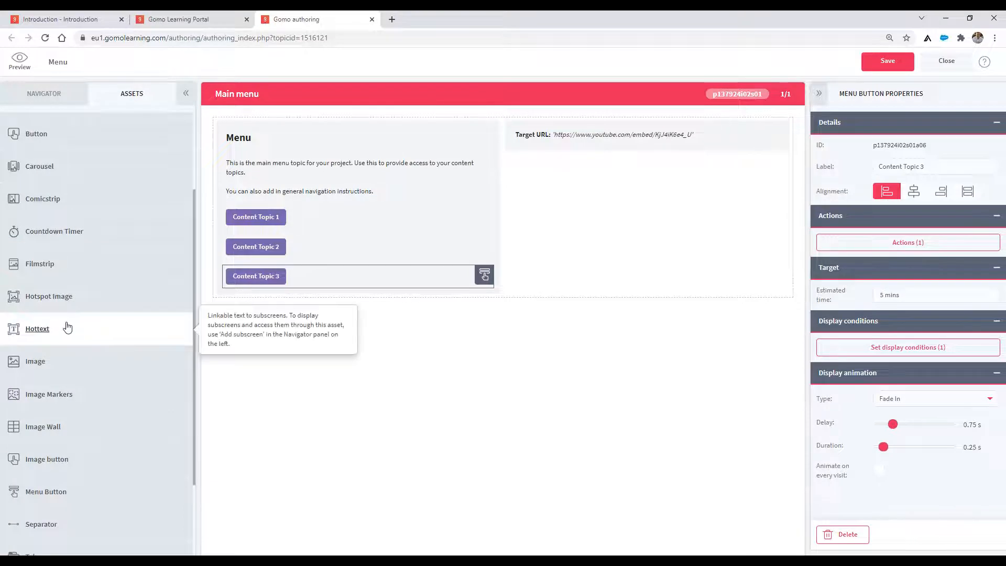
{"action": "mouse_move", "coordinate": [74, 316]}
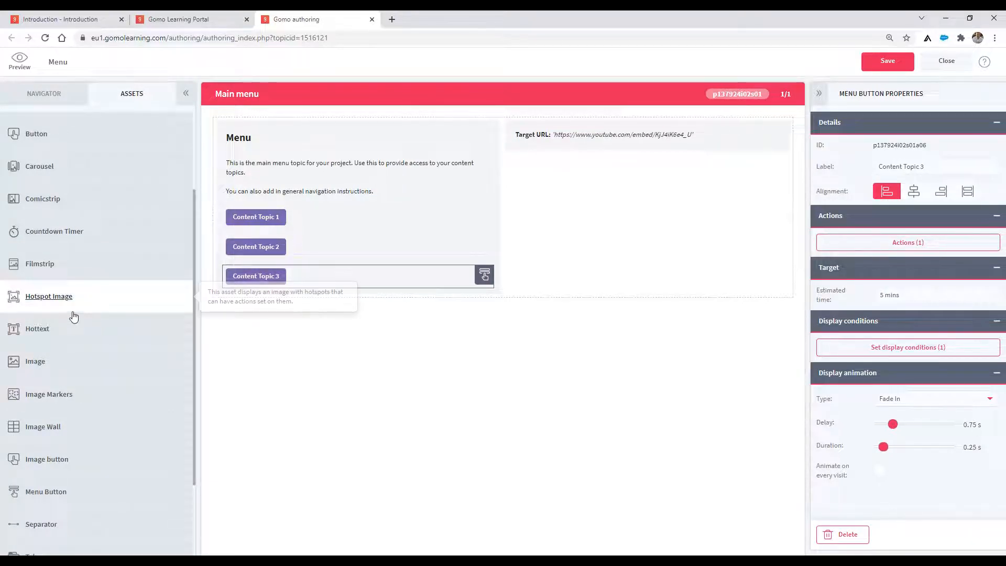
{"action": "scroll", "coordinate": [74, 316], "scroll_direction": "down", "scroll_amount": 2}
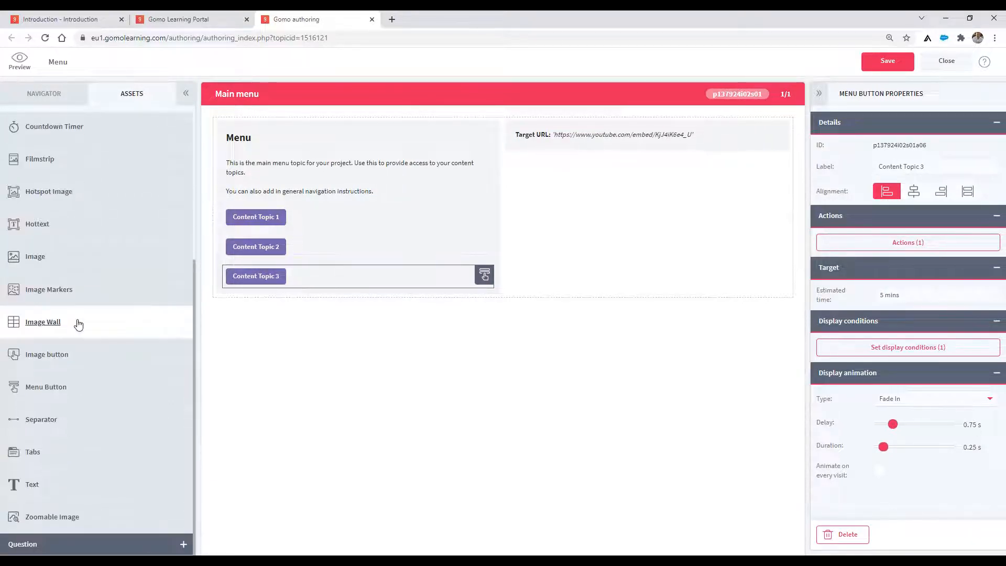
{"action": "scroll", "coordinate": [72, 286], "scroll_direction": "up", "scroll_amount": 3}
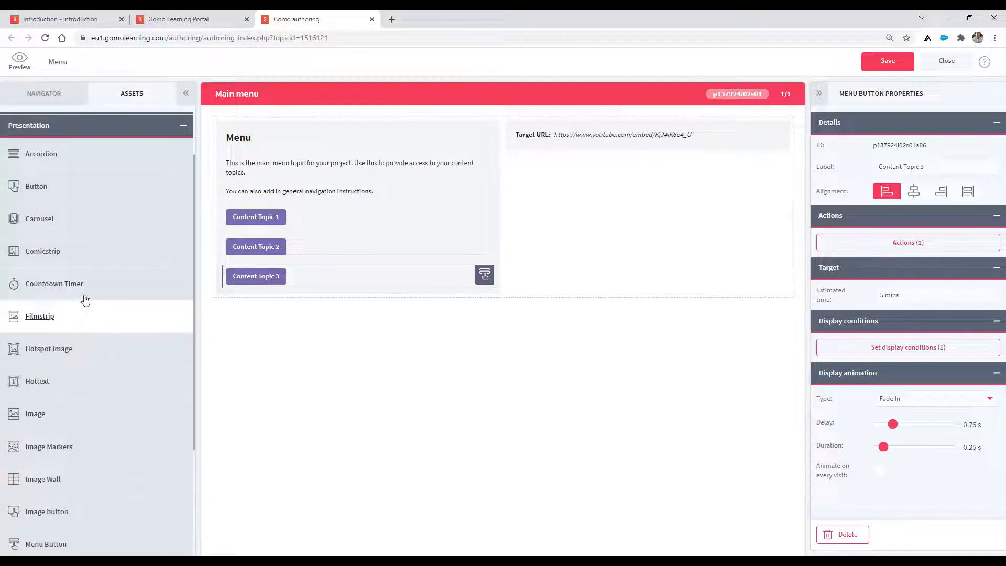
{"action": "scroll", "coordinate": [104, 229], "scroll_direction": "down", "scroll_amount": 1}
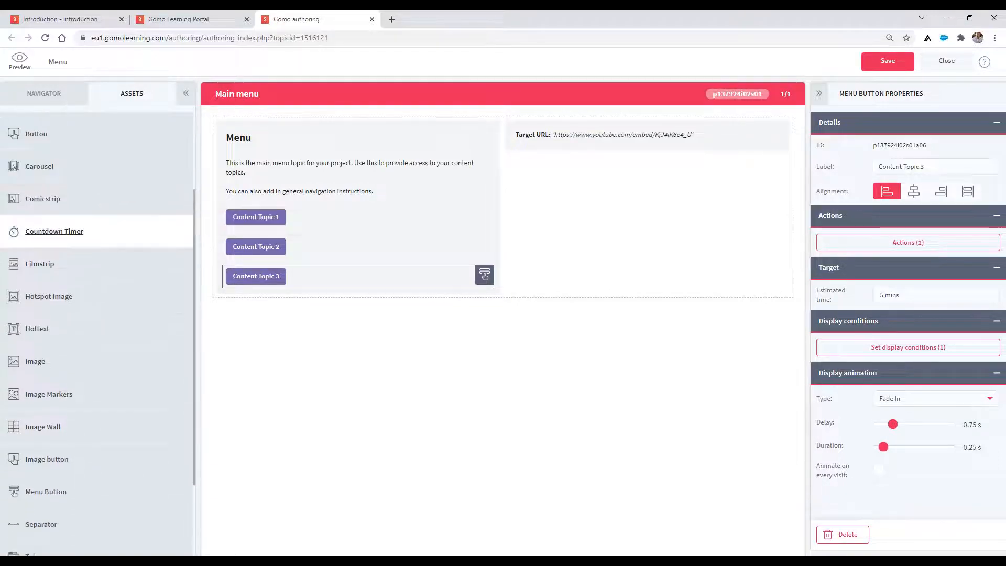
{"action": "scroll", "coordinate": [56, 375], "scroll_direction": "down", "scroll_amount": 1}
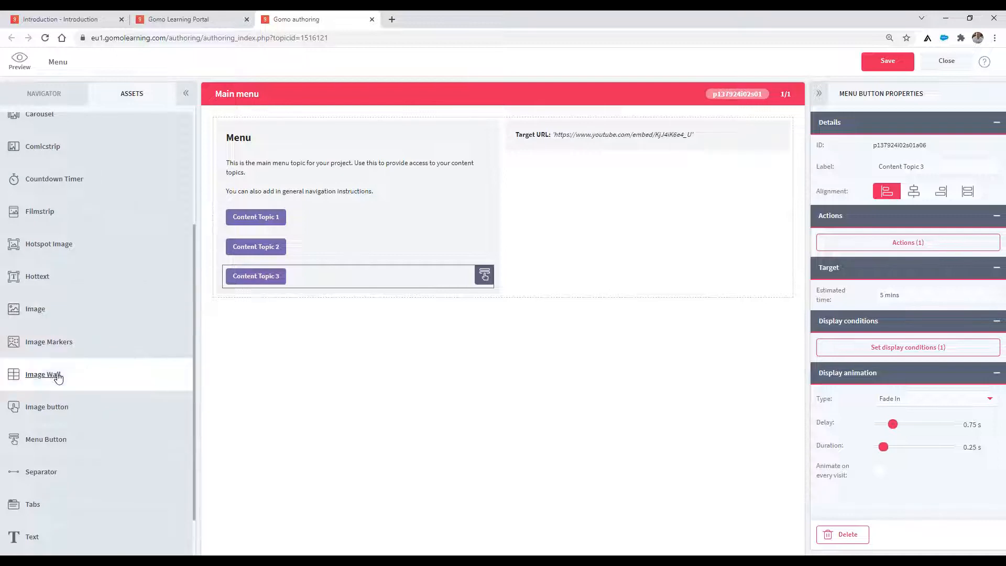
{"action": "left_click_drag", "start_coordinate": [63, 439], "coordinate": [290, 265]}
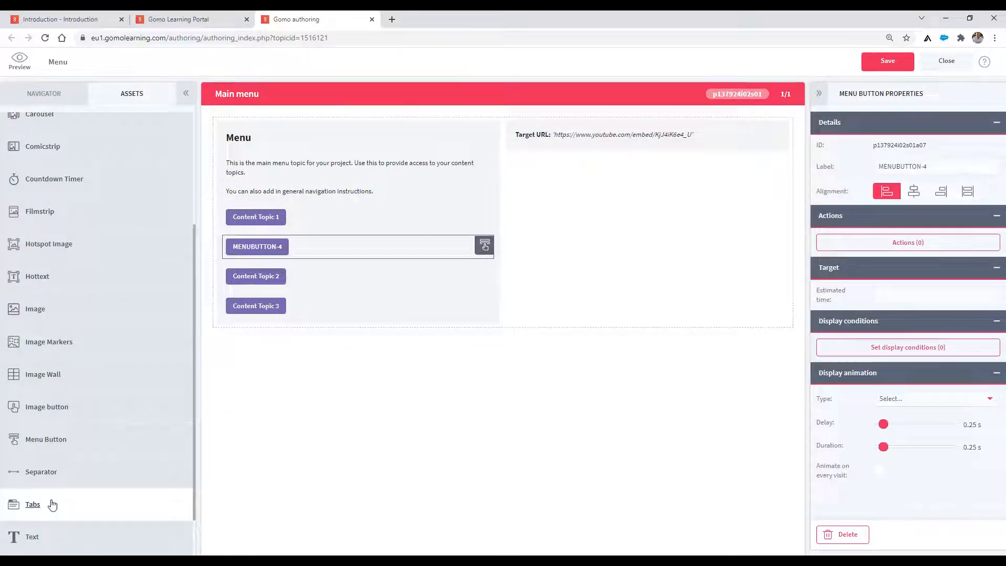
{"action": "left_click_drag", "start_coordinate": [61, 449], "coordinate": [259, 349]}
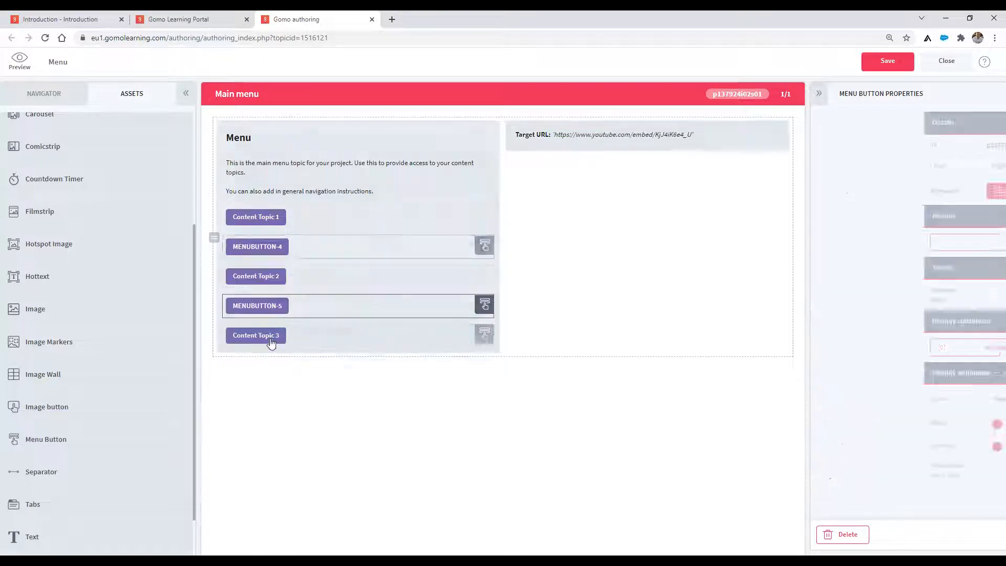
Label the placeholder menu buttons above Content Topic 2 and Content Topic 3 as "Content Topic 2 (locked)" and "Content Topic 3 (locked)"
{"action": "left_click", "coordinate": [269, 281]}
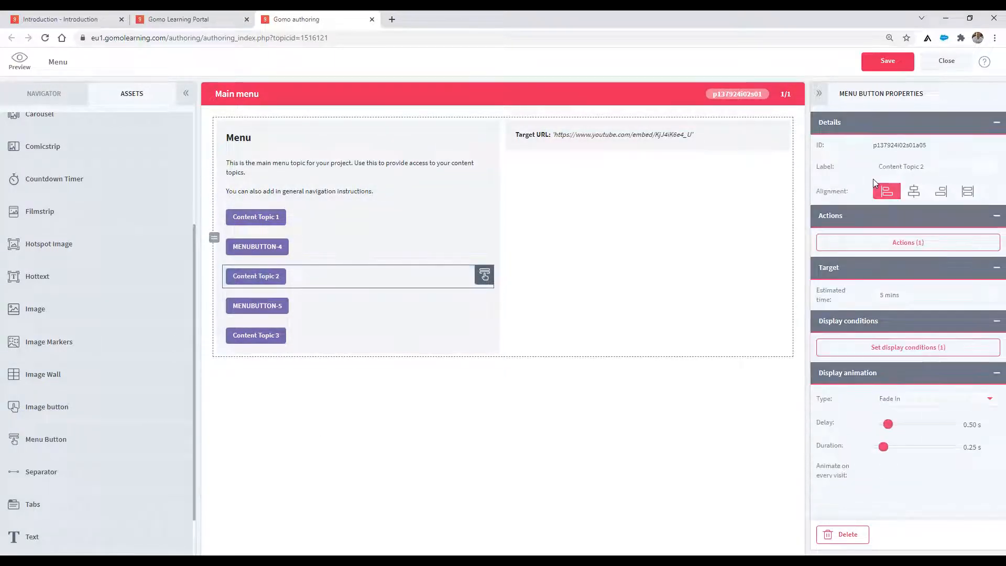
{"action": "left_click", "coordinate": [357, 250]}
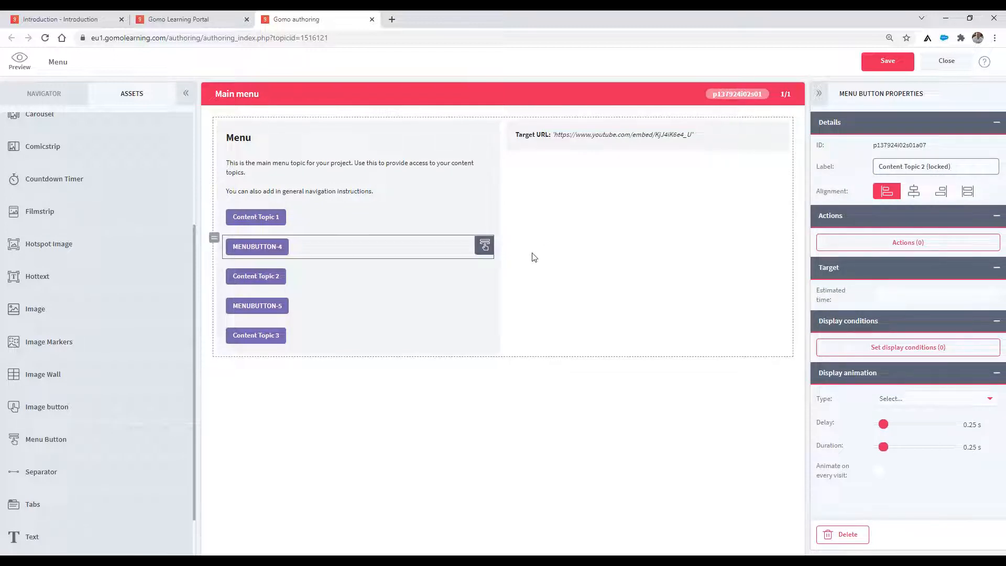
{"action": "left_click", "coordinate": [414, 338]}
{"action": "left_click", "coordinate": [423, 311]}
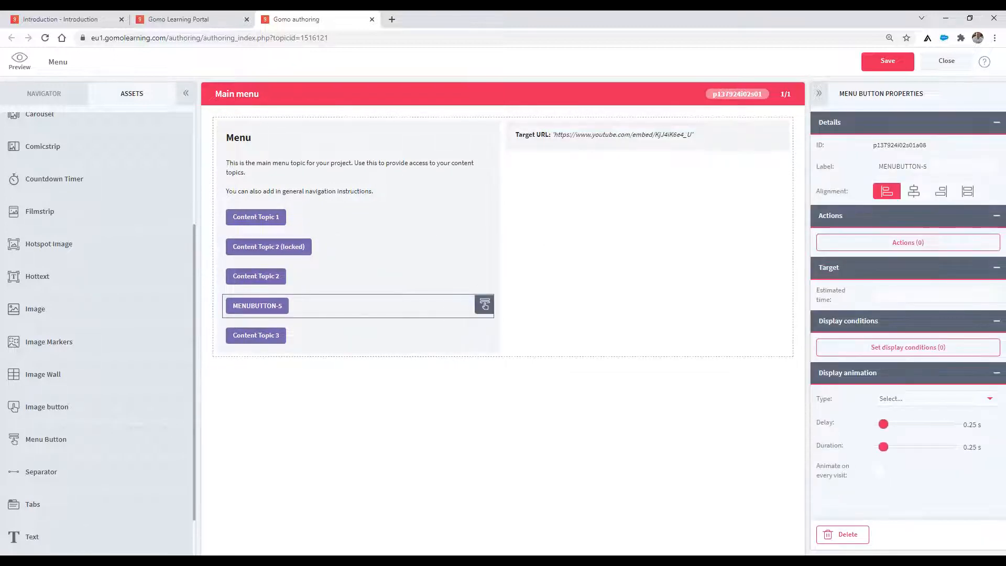
{"action": "key", "text": "BackSpace"}
{"action": "type", "text": "3 (locked"}
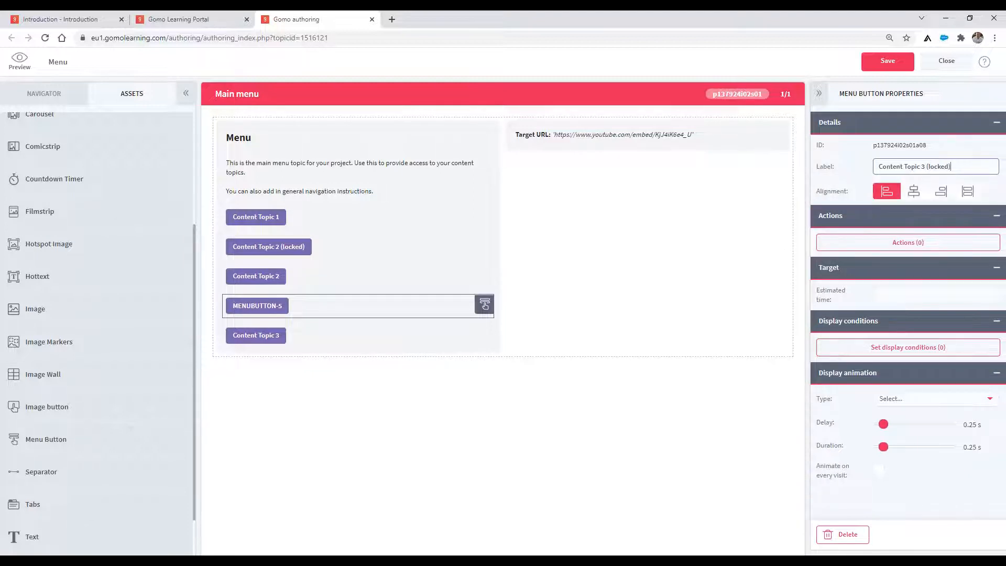
{"action": "left_click", "coordinate": [697, 390]}
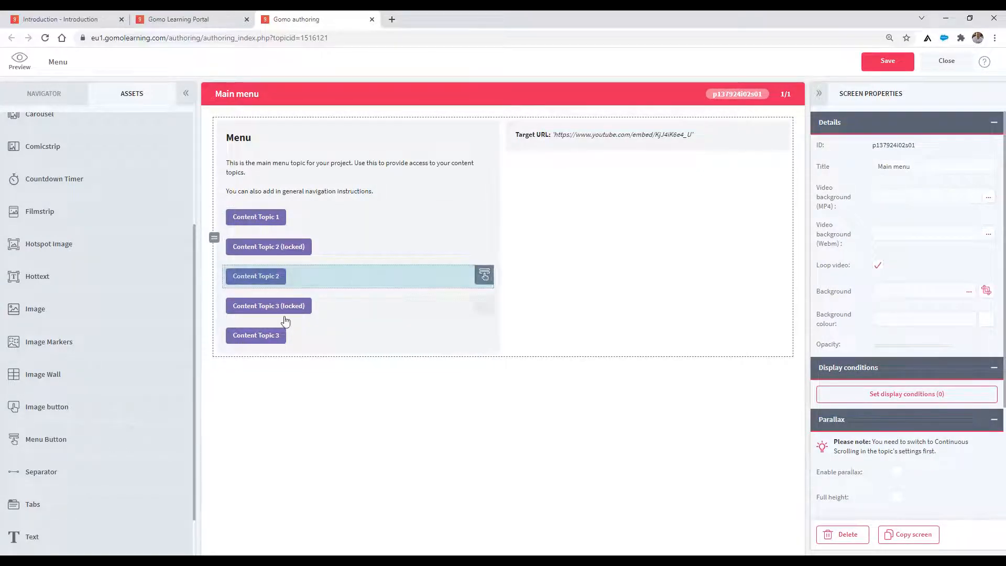
Give the Content Topic 2 (locked) button a display condition requiring Topic completion of Content Topic 1 to be False
{"action": "left_click", "coordinate": [335, 255]}
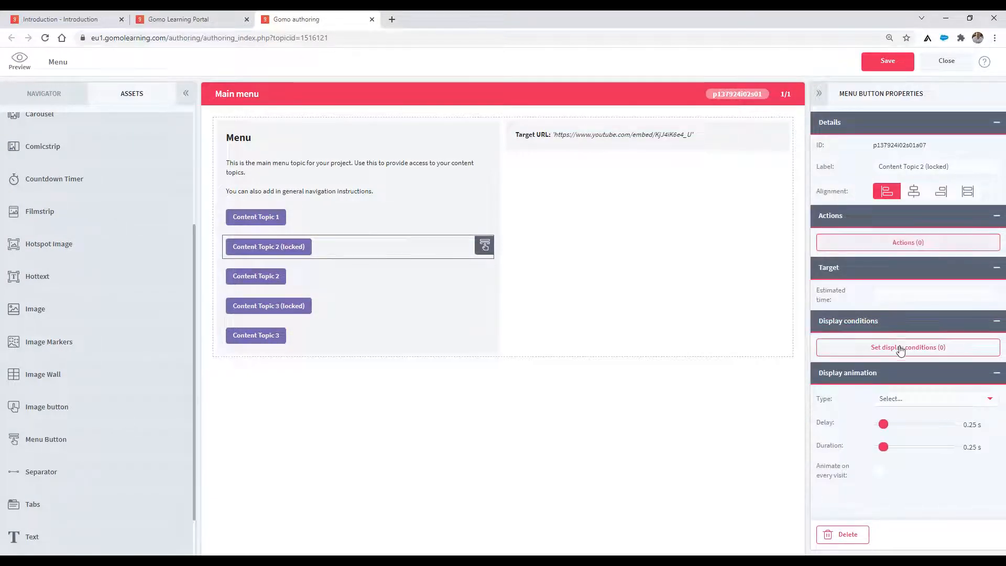
{"action": "left_click", "coordinate": [869, 347]}
{"action": "left_click", "coordinate": [375, 281]}
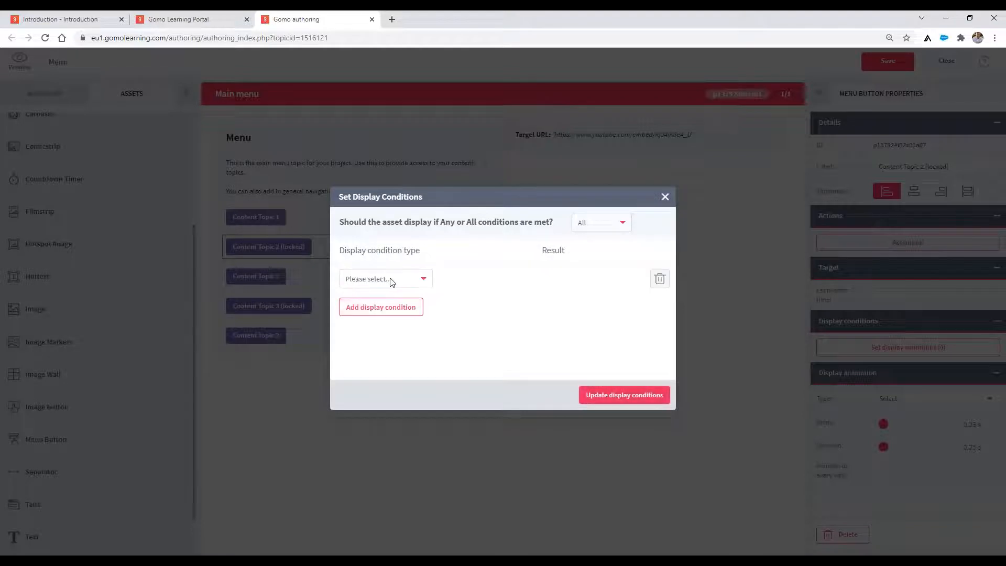
{"action": "left_click", "coordinate": [394, 280]}
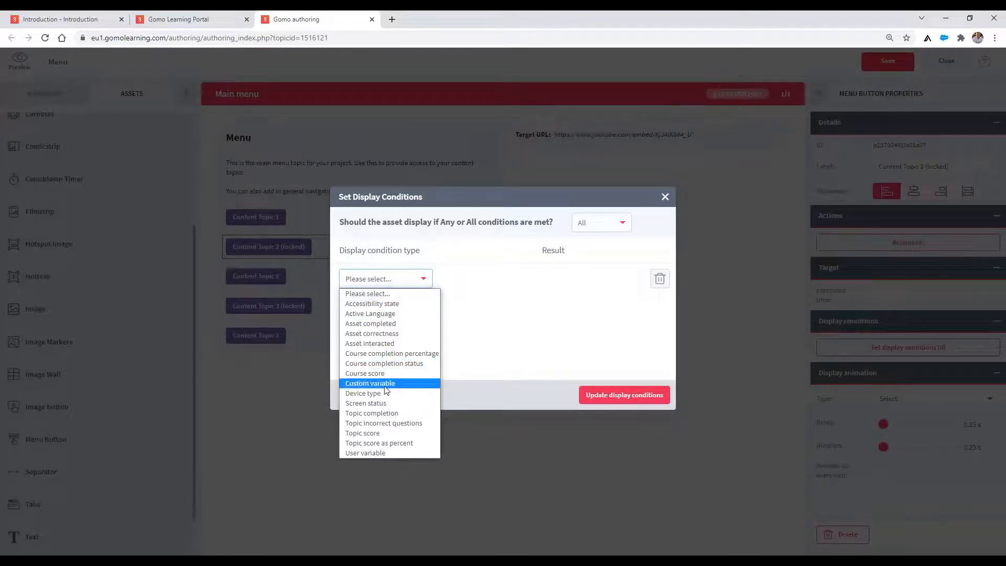
{"action": "left_click", "coordinate": [391, 414]}
{"action": "left_click", "coordinate": [506, 290]}
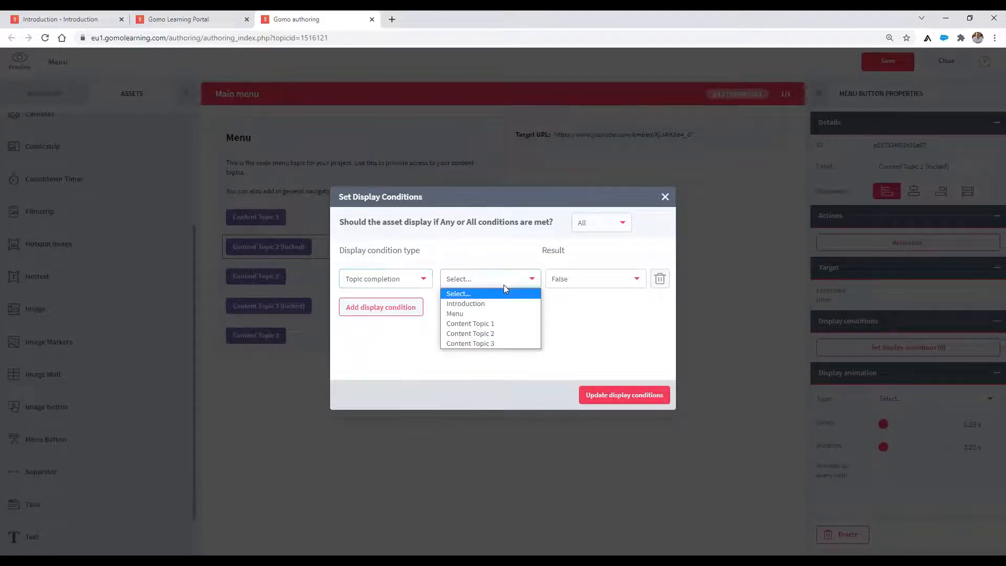
{"action": "left_click", "coordinate": [498, 321]}
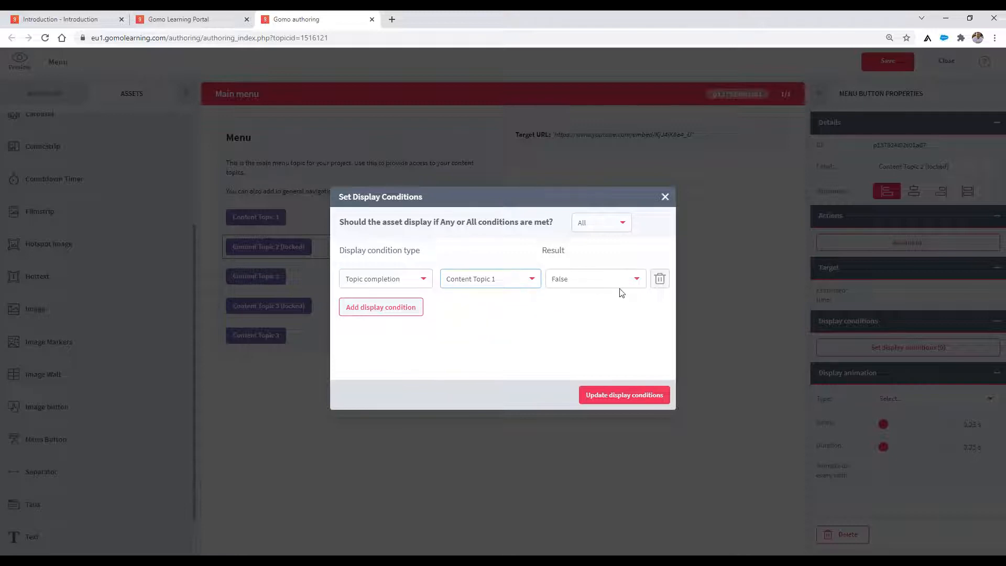
{"action": "left_click", "coordinate": [622, 396]}
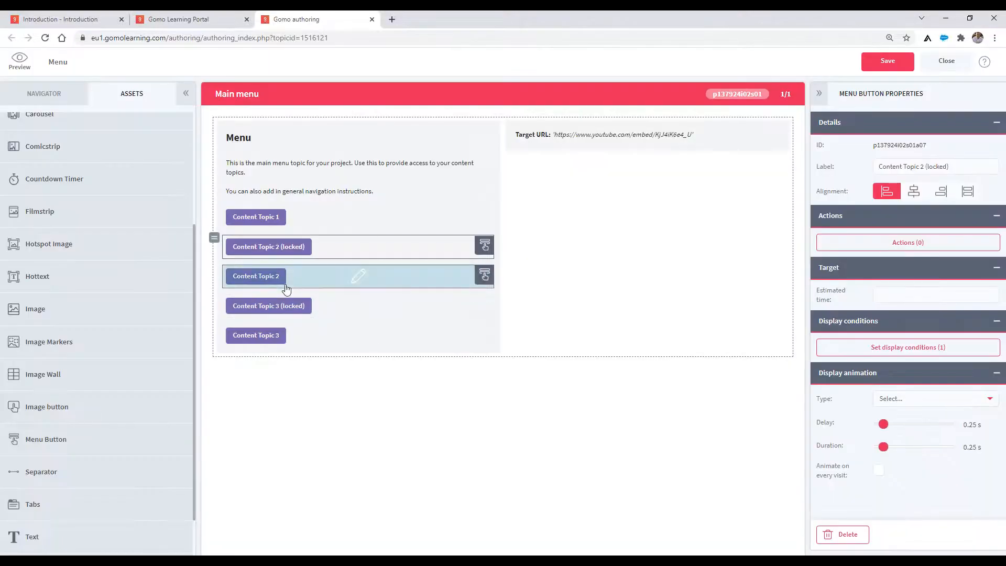
Check the existing display condition of the Content Topic 2 menu button and close it without changes
{"action": "left_click", "coordinate": [283, 286]}
{"action": "left_click", "coordinate": [862, 346]}
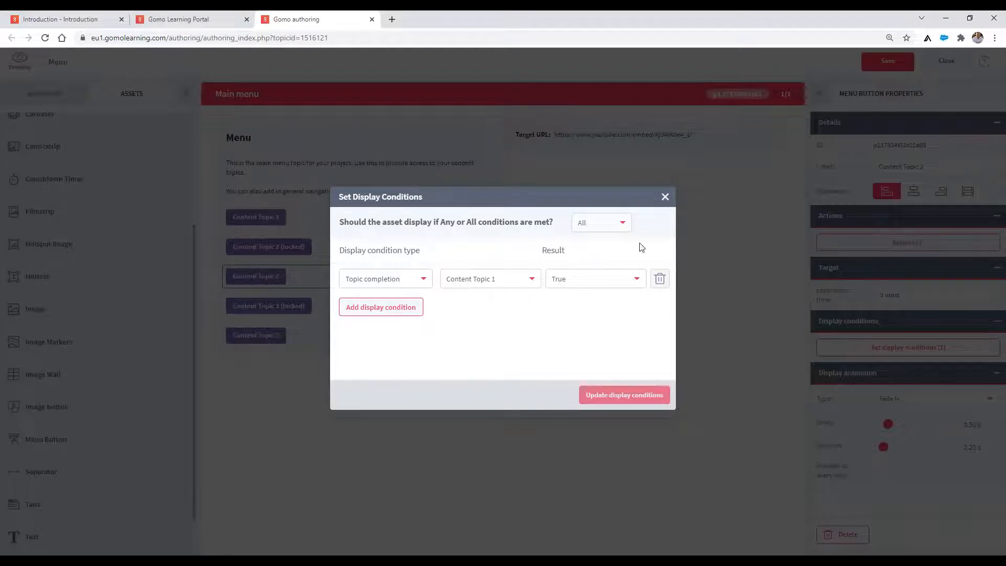
{"action": "left_click", "coordinate": [663, 198]}
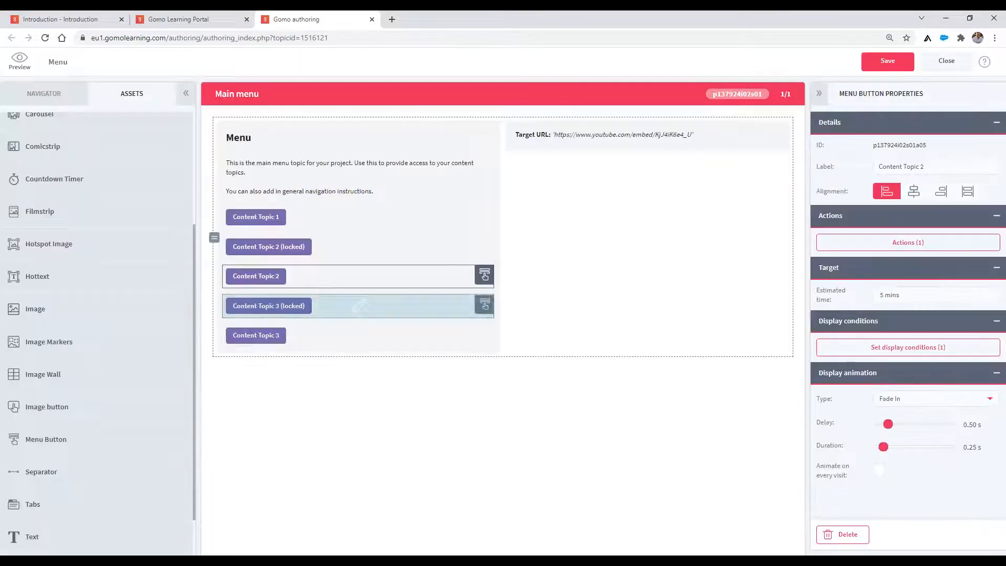
Give the Content Topic 3 (locked) button a Topic completion condition with Content Topic 2 set to False, and save the Menu topic
{"action": "left_click", "coordinate": [278, 309]}
{"action": "left_click", "coordinate": [908, 346]}
{"action": "left_click", "coordinate": [414, 279]}
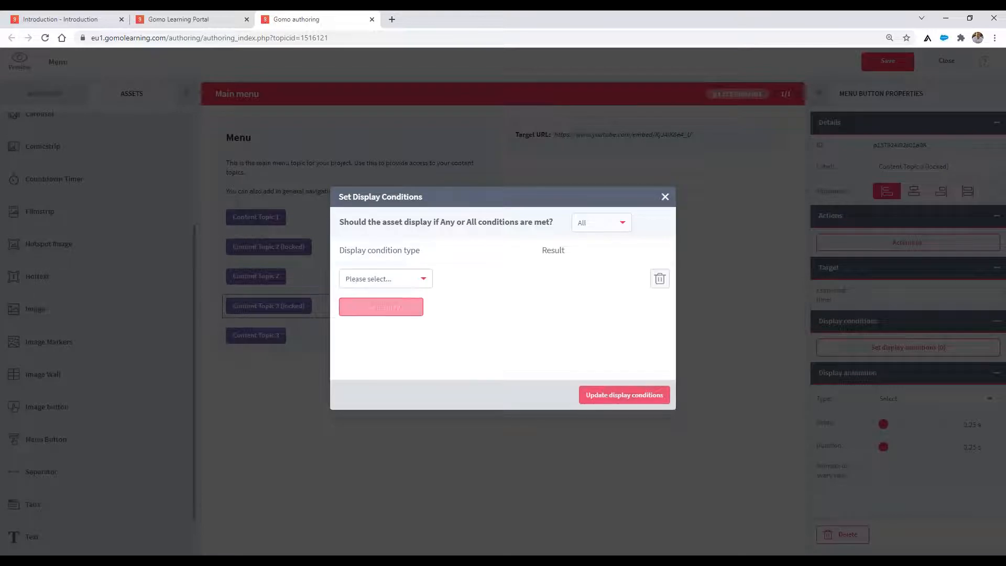
{"action": "left_click", "coordinate": [401, 281]}
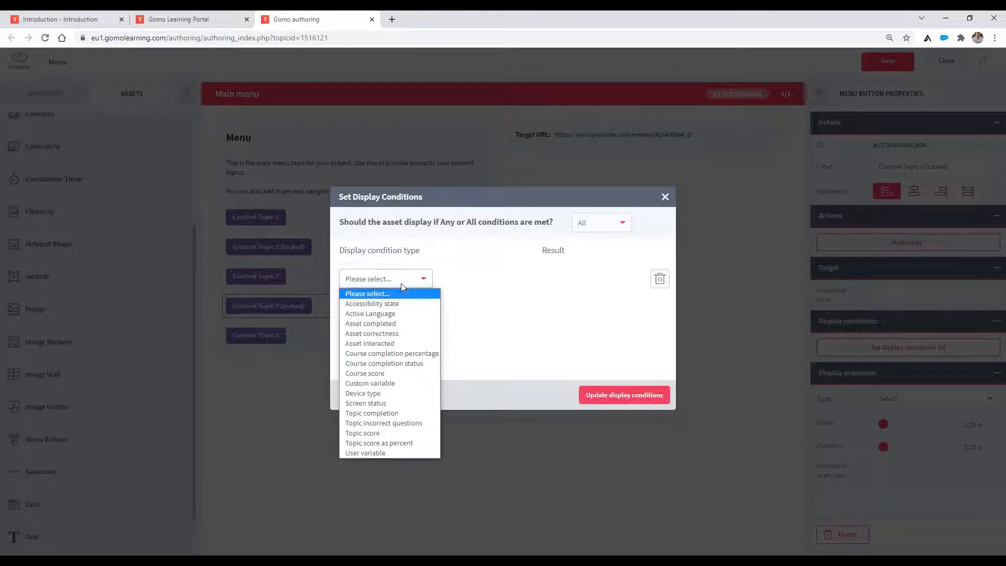
{"action": "left_click", "coordinate": [395, 414]}
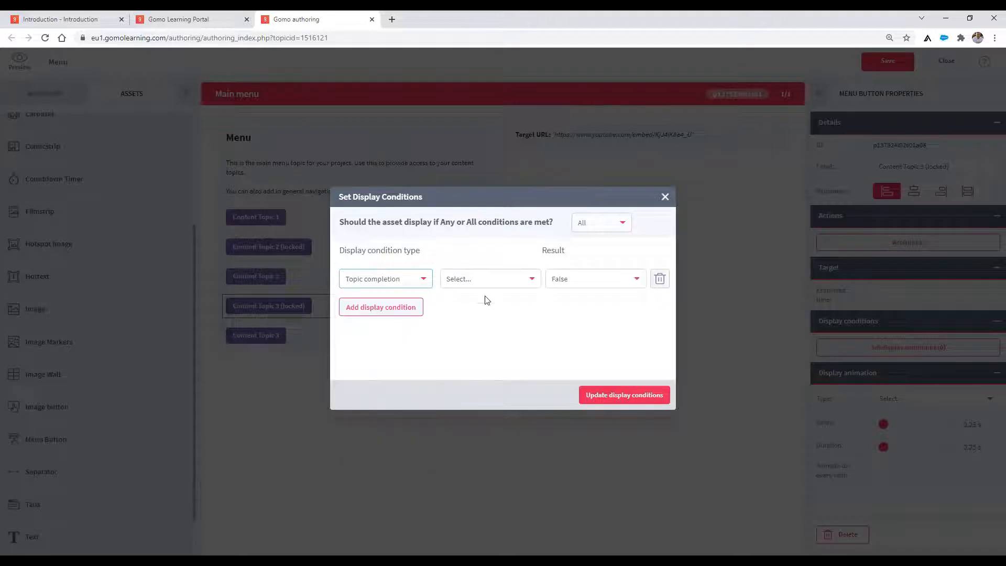
{"action": "left_click", "coordinate": [482, 279]}
{"action": "left_click", "coordinate": [485, 336]}
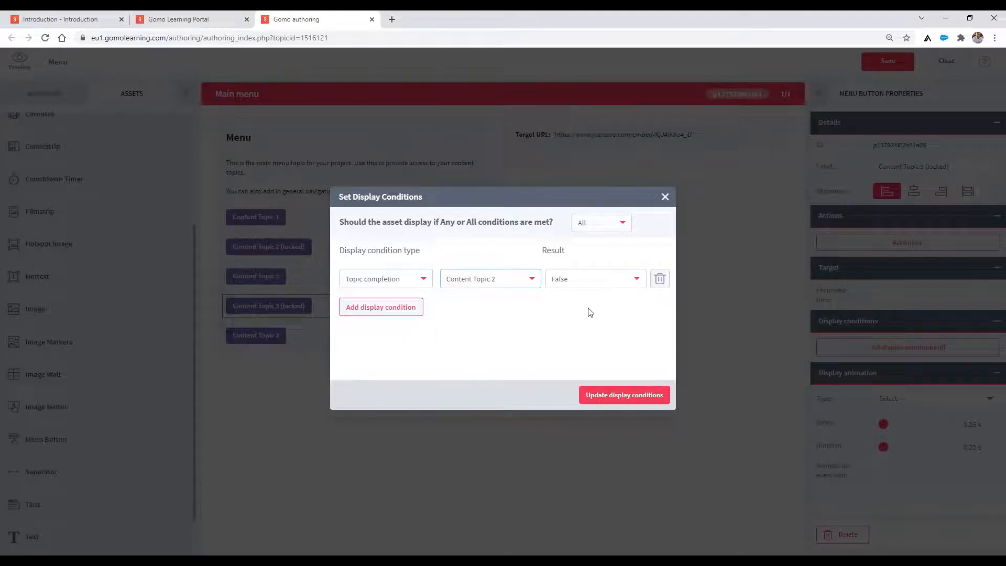
{"action": "left_click", "coordinate": [612, 401]}
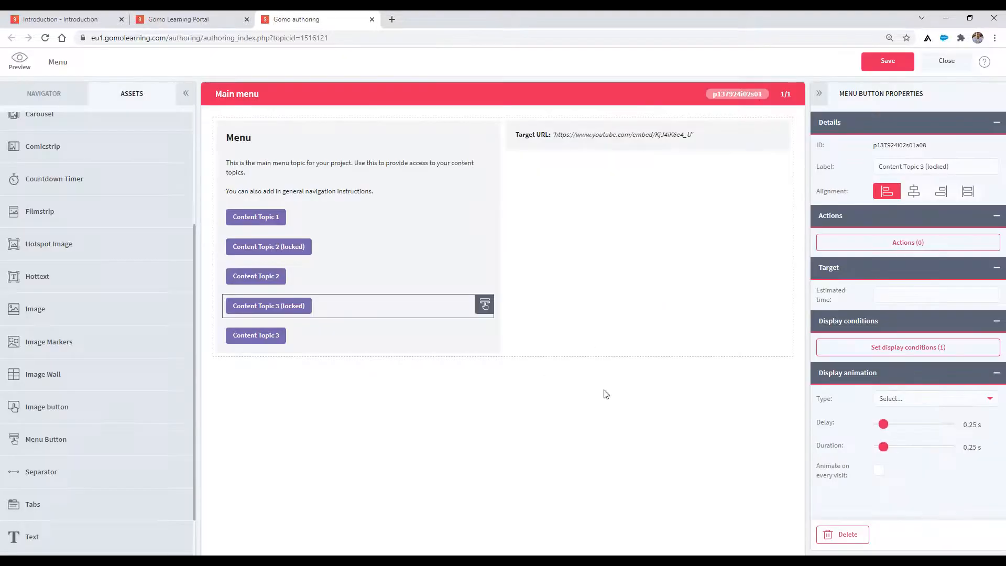
{"action": "left_click", "coordinate": [891, 70]}
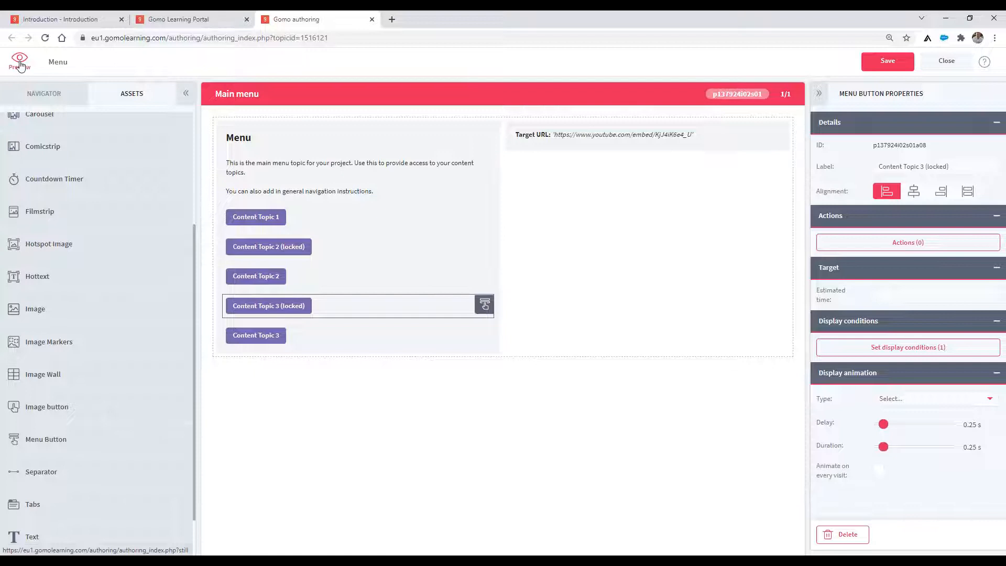
Preview the Menu topic, try a locked button, go through Content Topic 1 and Content Topic 2, returning to the menu after each, and close the preview
{"action": "left_click", "coordinate": [20, 65]}
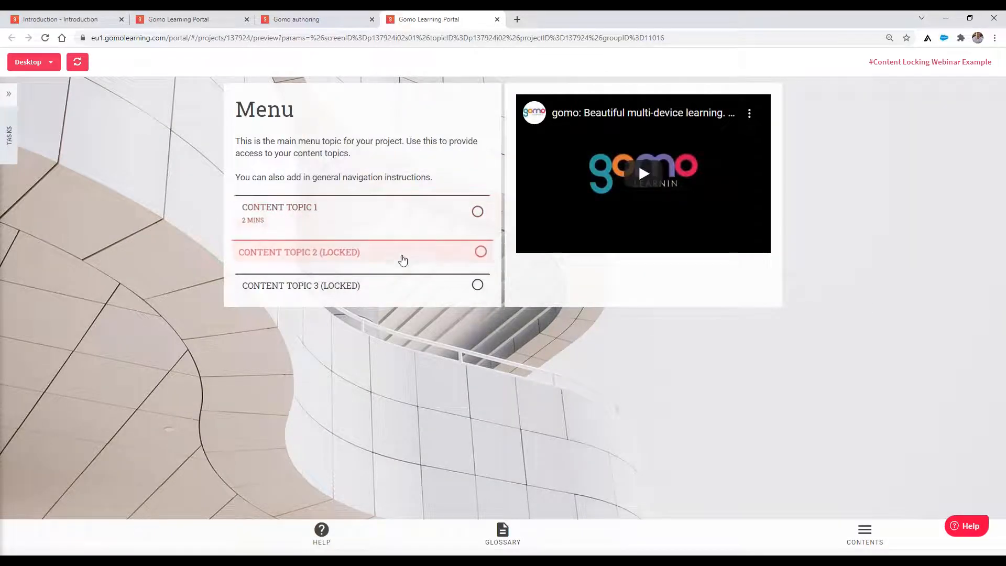
{"action": "left_click", "coordinate": [400, 293]}
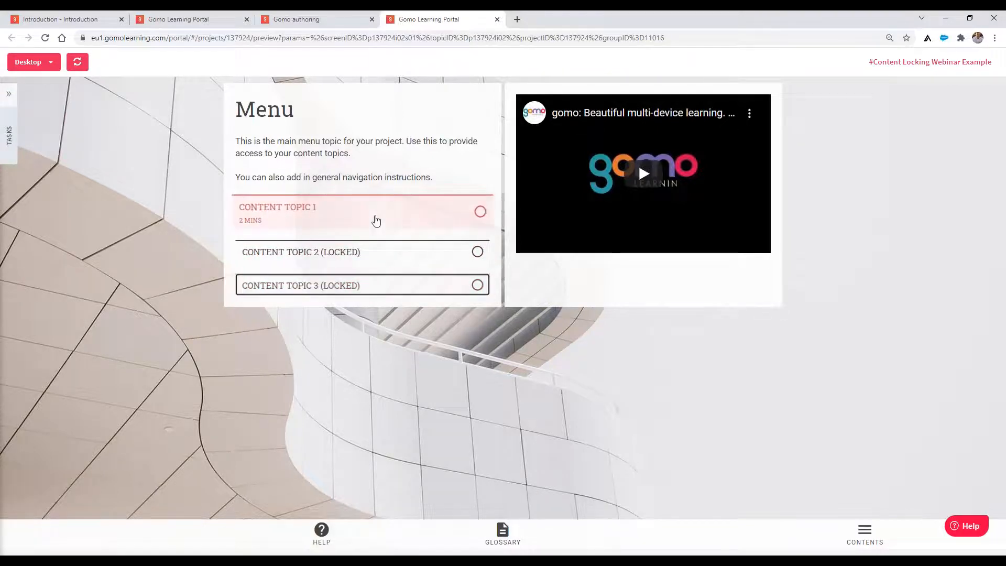
{"action": "left_click", "coordinate": [375, 216]}
{"action": "left_click", "coordinate": [976, 304]}
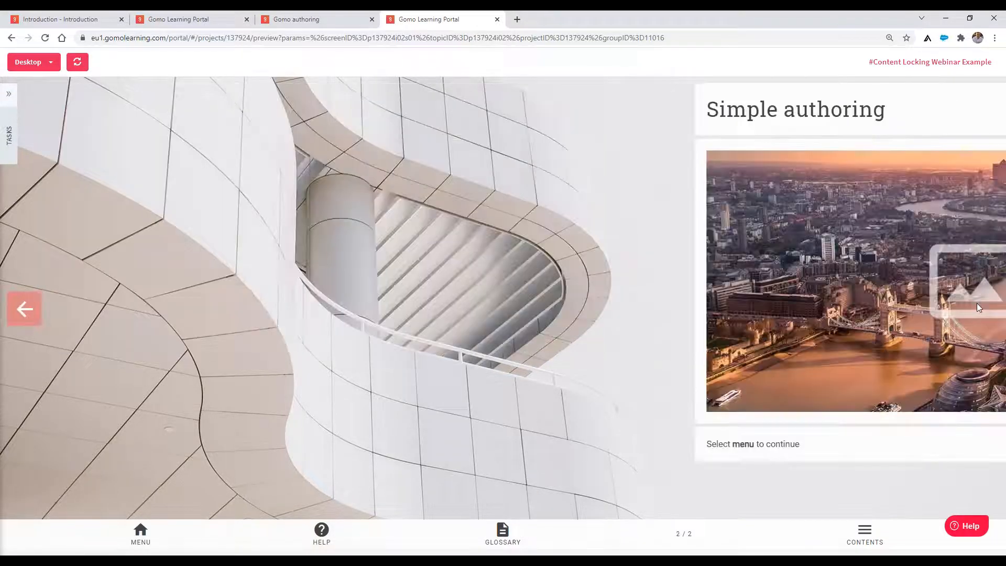
{"action": "left_click", "coordinate": [137, 535]}
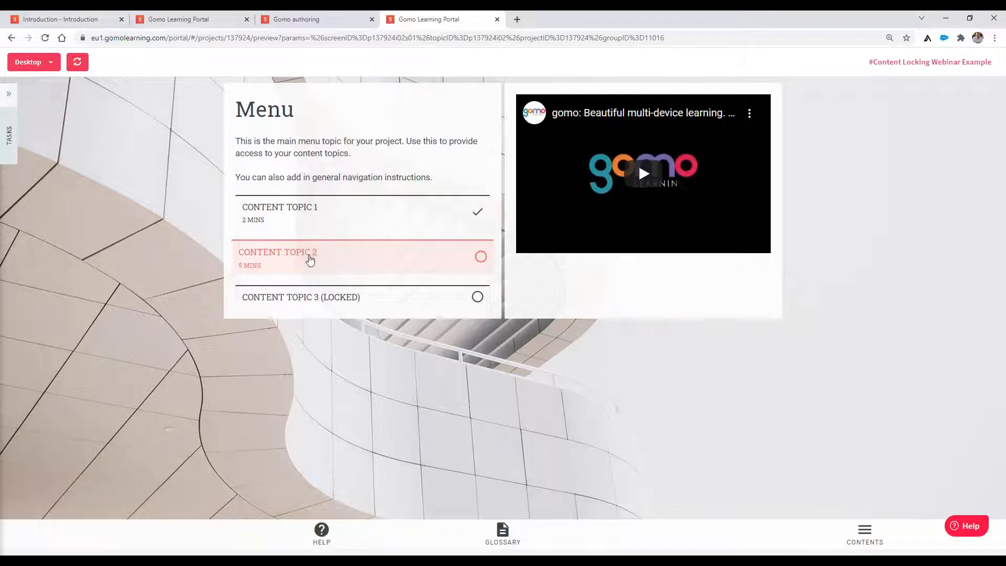
{"action": "left_click", "coordinate": [305, 262]}
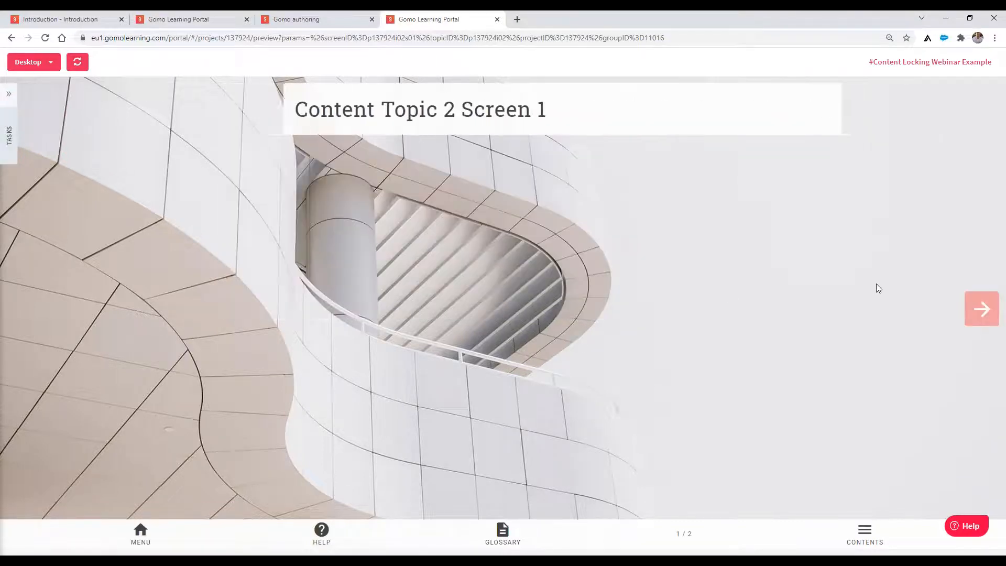
{"action": "left_click", "coordinate": [981, 309]}
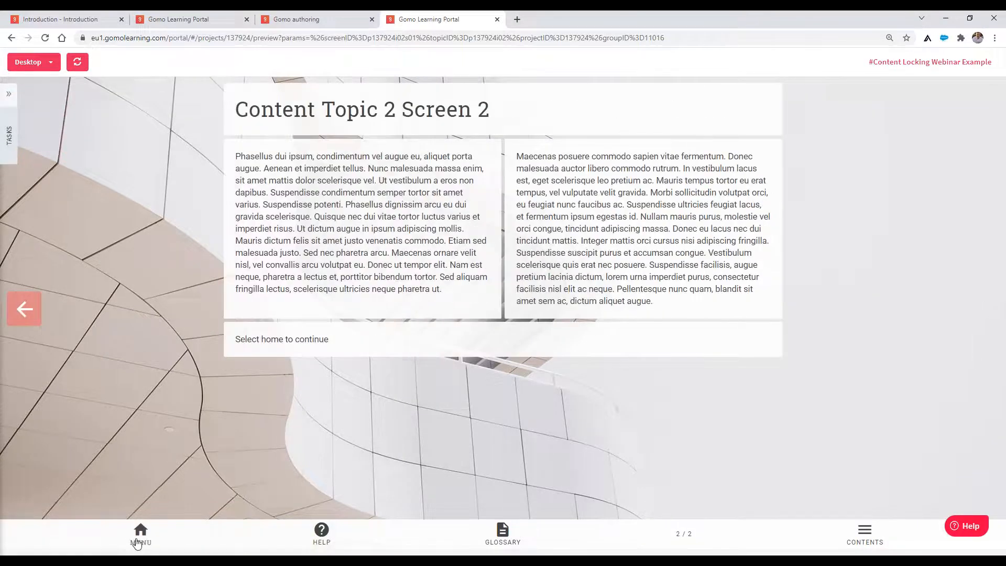
{"action": "left_click", "coordinate": [140, 534]}
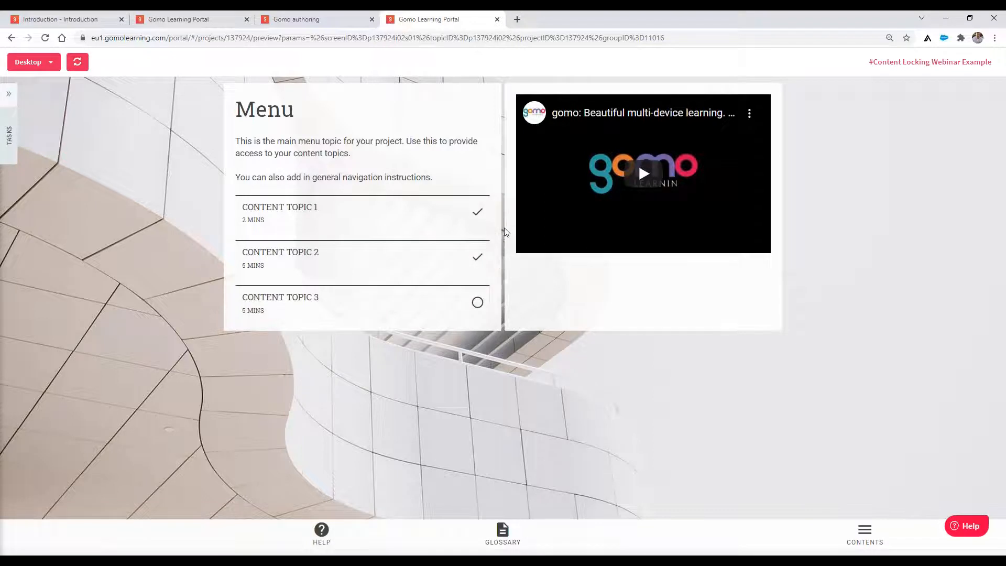
{"action": "left_click", "coordinate": [497, 19]}
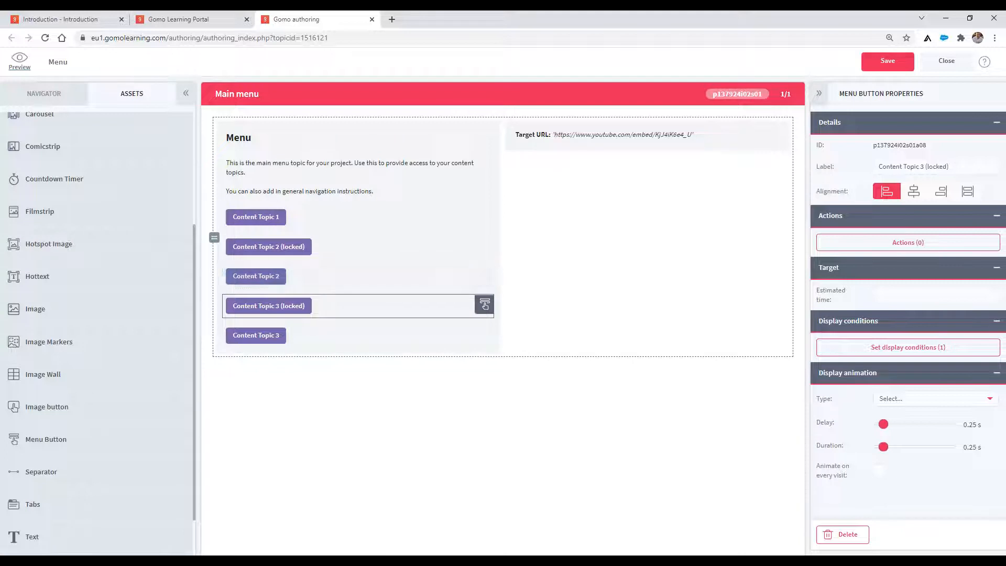
Delete the Content Topic 2 (locked) menu button from the Main menu
{"action": "left_click", "coordinate": [317, 255]}
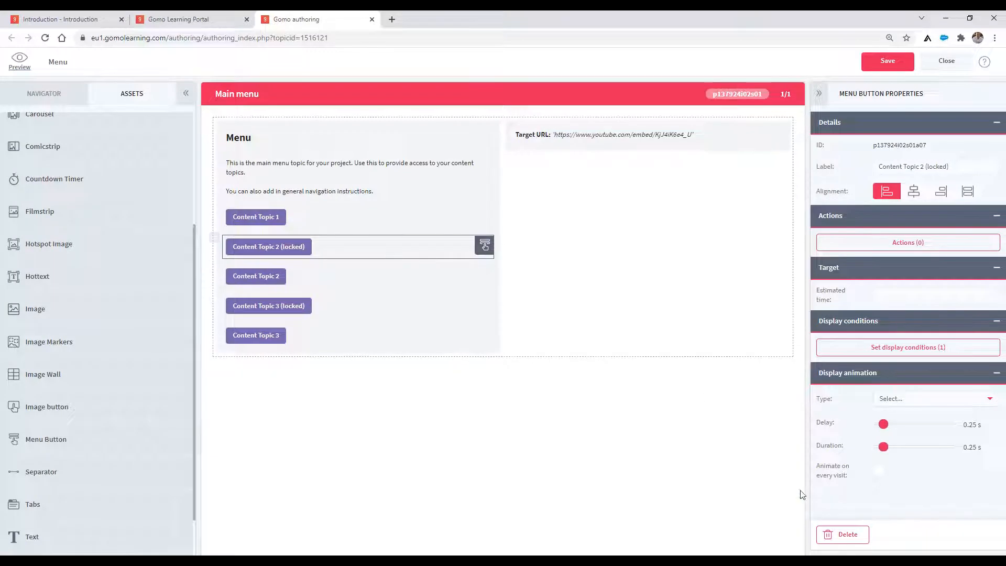
{"action": "left_click", "coordinate": [842, 534]}
{"action": "left_click", "coordinate": [495, 359]}
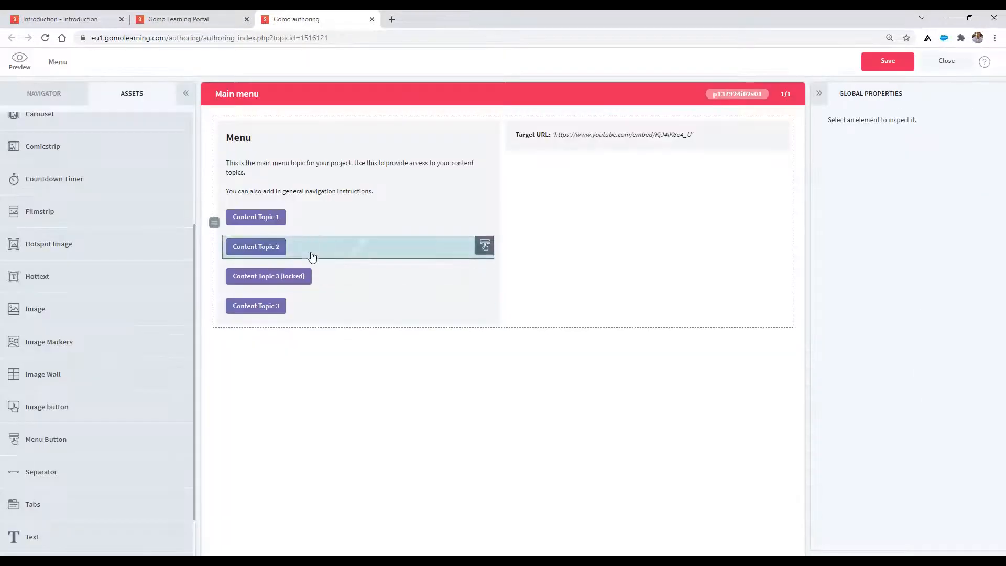
Remove the Topic completion display condition from the Content Topic 2 menu button
{"action": "left_click", "coordinate": [310, 255]}
{"action": "left_click", "coordinate": [947, 341]}
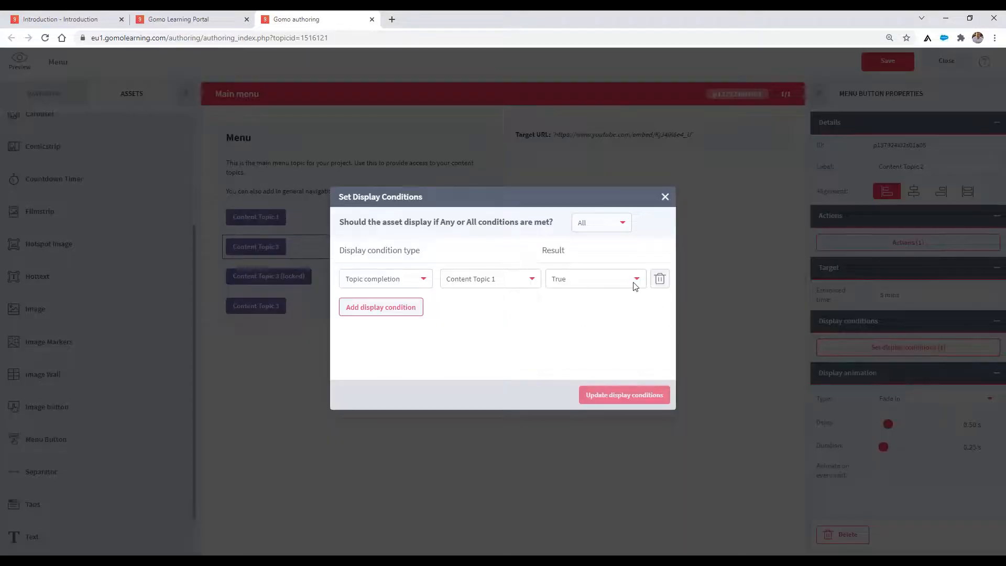
{"action": "left_click", "coordinate": [659, 281]}
{"action": "left_click", "coordinate": [625, 399]}
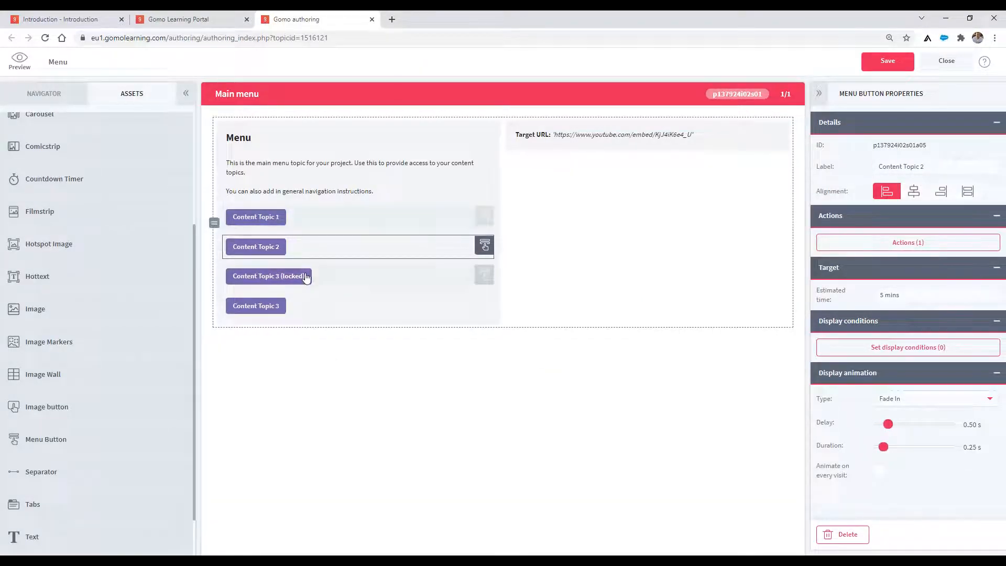
Replace the Content Topic 3 (locked) button's display condition with Topic completion for Content Topic 1 set to False
{"action": "left_click", "coordinate": [334, 283]}
{"action": "left_click", "coordinate": [890, 347]}
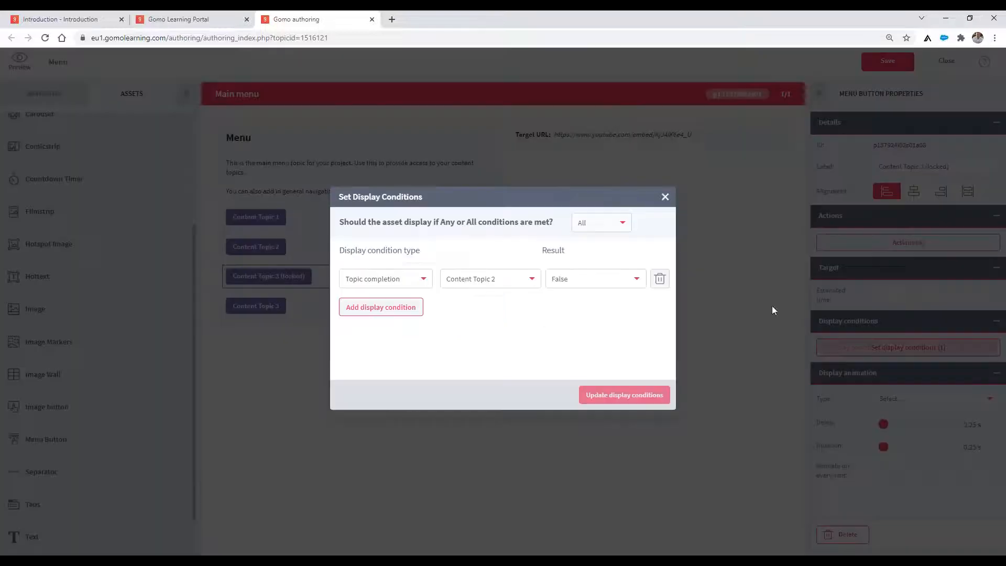
{"action": "left_click", "coordinate": [659, 280]}
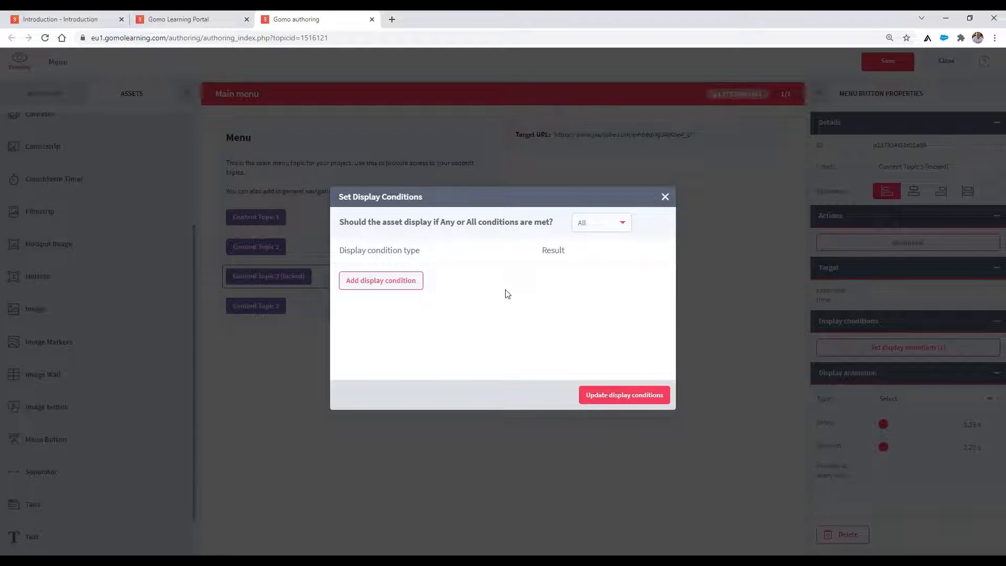
{"action": "left_click", "coordinate": [390, 283]}
{"action": "left_click", "coordinate": [399, 282]}
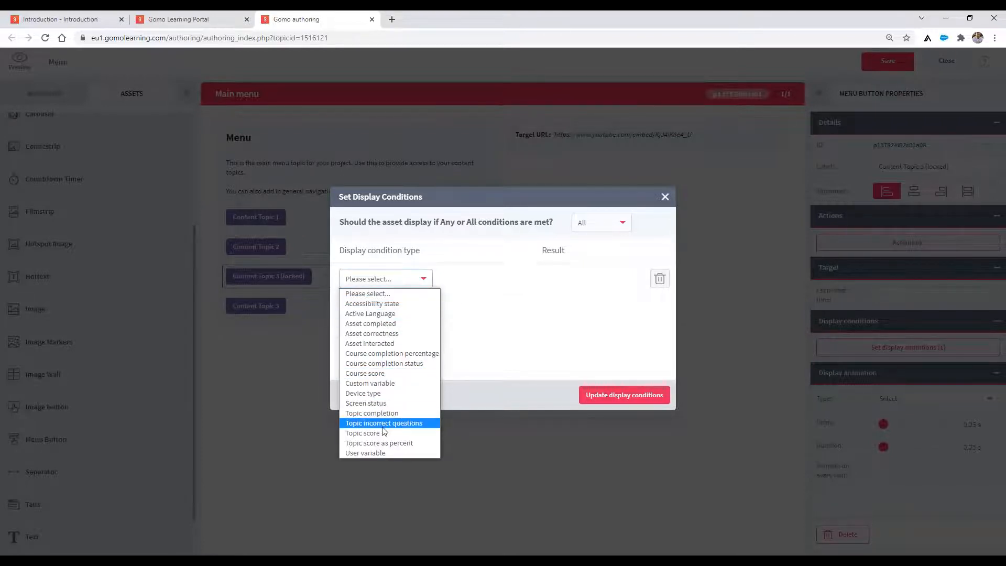
{"action": "left_click", "coordinate": [387, 414]}
{"action": "left_click", "coordinate": [487, 283]}
{"action": "left_click", "coordinate": [492, 325]}
Add a Topic completion condition for Content Topic 2 set to False, require Any condition to be met, and update the locked button's conditions
{"action": "left_click", "coordinate": [398, 308]}
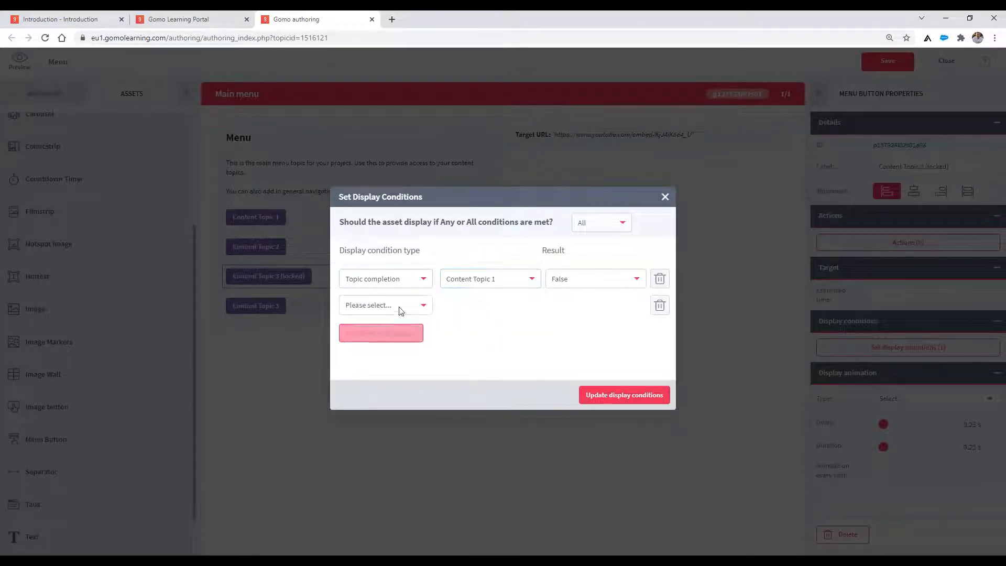
{"action": "left_click", "coordinate": [398, 306]}
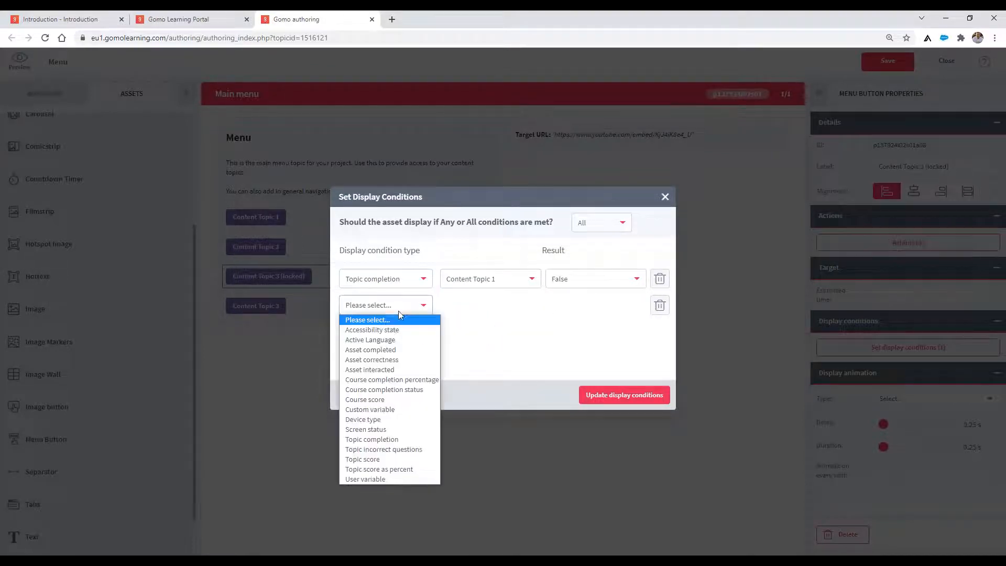
{"action": "left_click", "coordinate": [380, 439]}
{"action": "left_click", "coordinate": [504, 308]}
{"action": "left_click", "coordinate": [493, 360]}
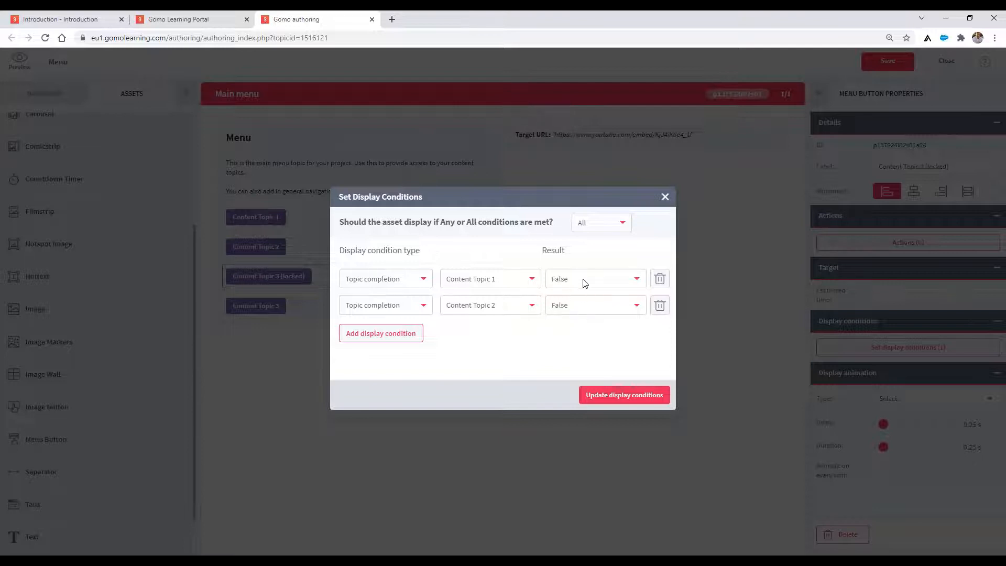
{"action": "left_click", "coordinate": [598, 226]}
{"action": "left_click", "coordinate": [596, 246]}
{"action": "left_click", "coordinate": [611, 397]}
Replace the Content Topic 3 menu button's display condition with Topic completion for Content Topic 1 set to True
{"action": "left_click", "coordinate": [294, 311]}
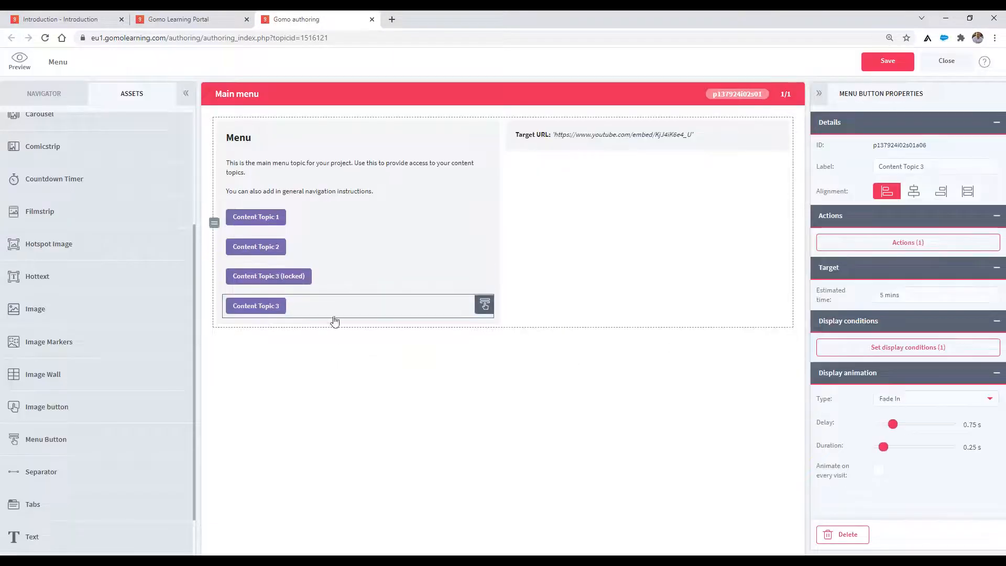
{"action": "left_click", "coordinate": [832, 346]}
{"action": "left_click", "coordinate": [659, 280]}
{"action": "left_click", "coordinate": [395, 292]}
{"action": "left_click", "coordinate": [397, 283]}
{"action": "left_click", "coordinate": [404, 401]}
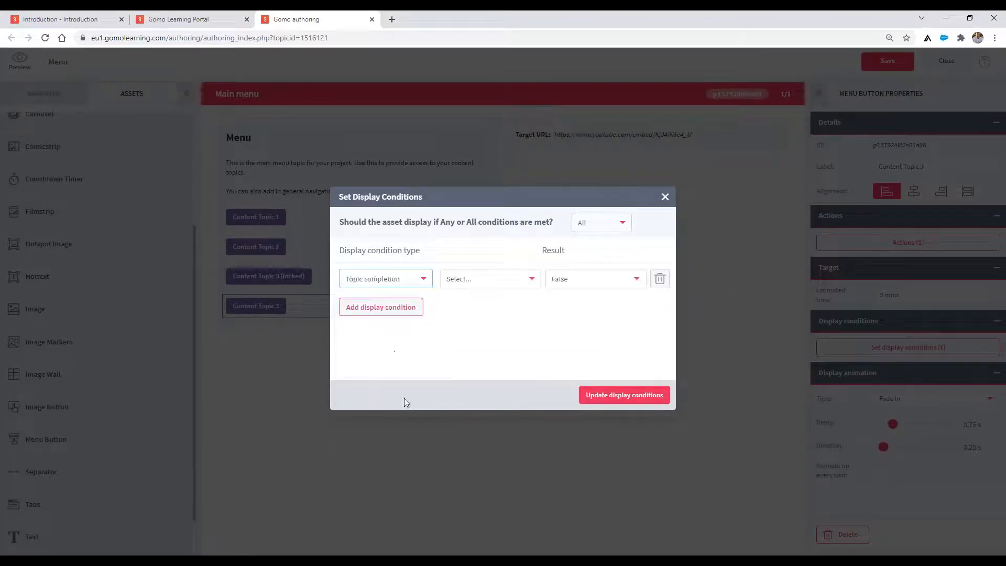
{"action": "left_click", "coordinate": [490, 283]}
{"action": "left_click", "coordinate": [490, 324]}
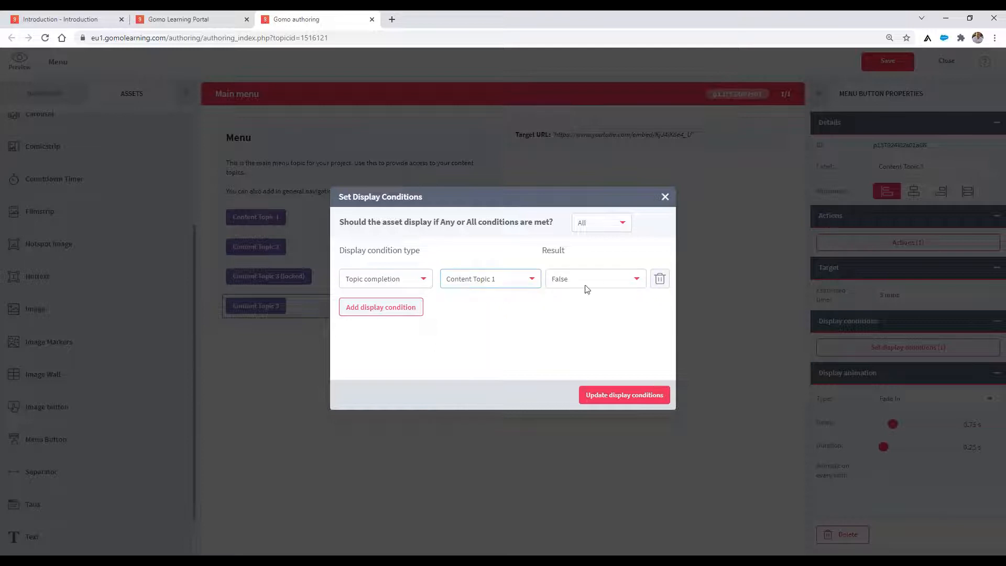
{"action": "left_click", "coordinate": [586, 285]}
{"action": "left_click", "coordinate": [579, 305]}
Add a Topic completion condition for Content Topic 2 set to True, require All conditions, update them, and save the Menu topic
{"action": "left_click", "coordinate": [382, 308]}
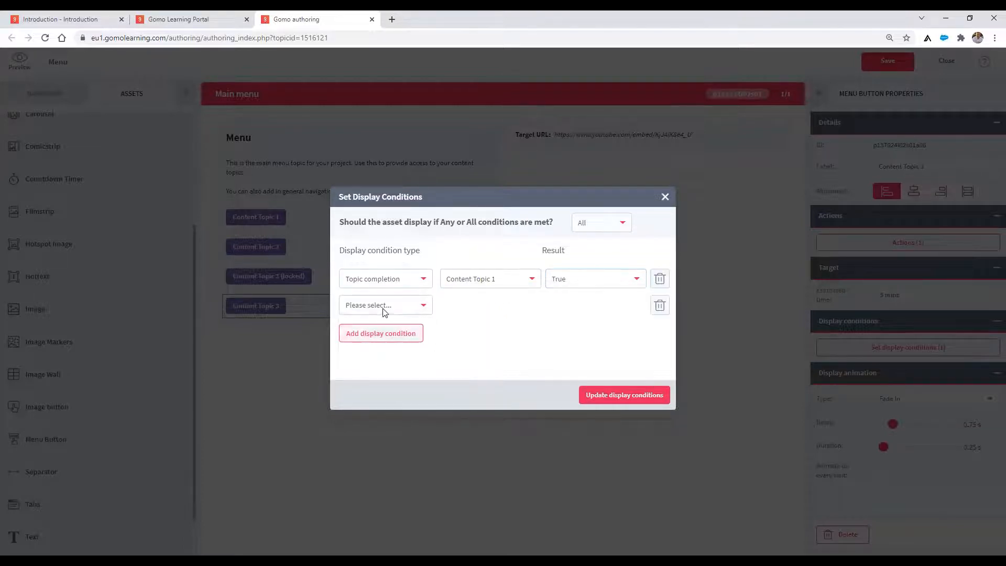
{"action": "left_click", "coordinate": [383, 309]}
{"action": "left_click", "coordinate": [394, 439]}
{"action": "left_click", "coordinate": [491, 307]}
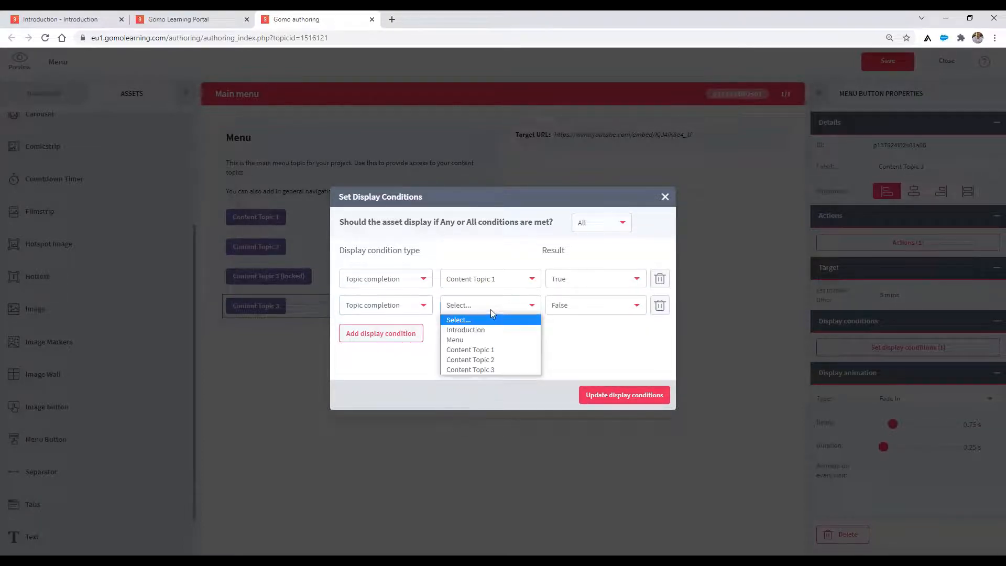
{"action": "left_click", "coordinate": [470, 359]}
{"action": "left_click", "coordinate": [579, 306]}
{"action": "left_click", "coordinate": [580, 330]}
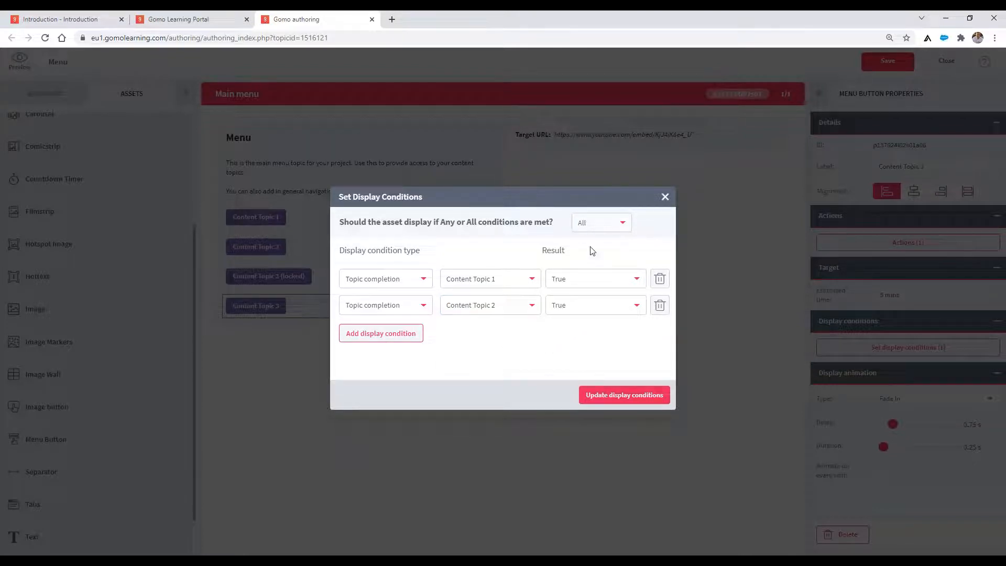
{"action": "left_click", "coordinate": [623, 226]}
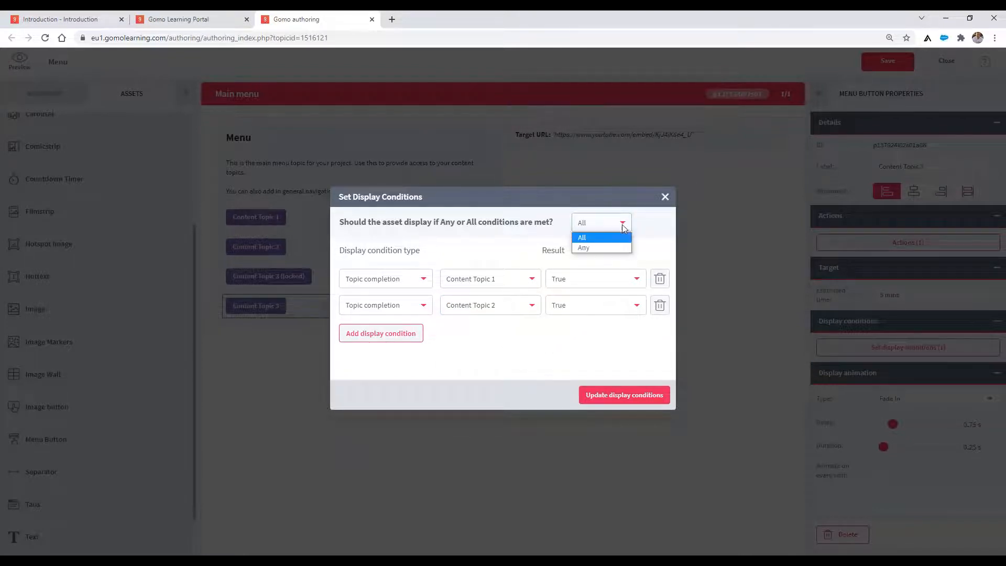
{"action": "left_click", "coordinate": [611, 238]}
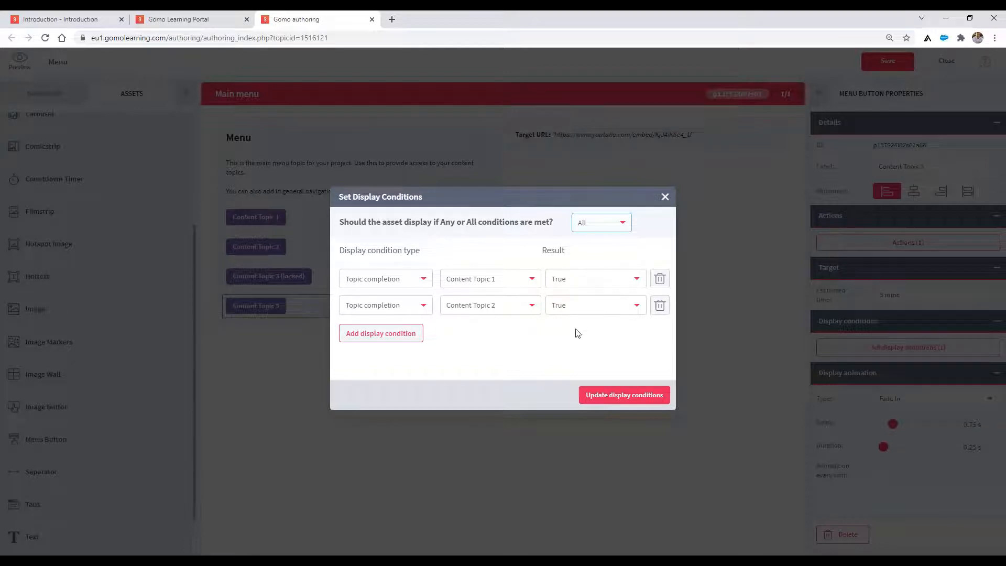
{"action": "left_click", "coordinate": [637, 400]}
{"action": "left_click", "coordinate": [878, 67]}
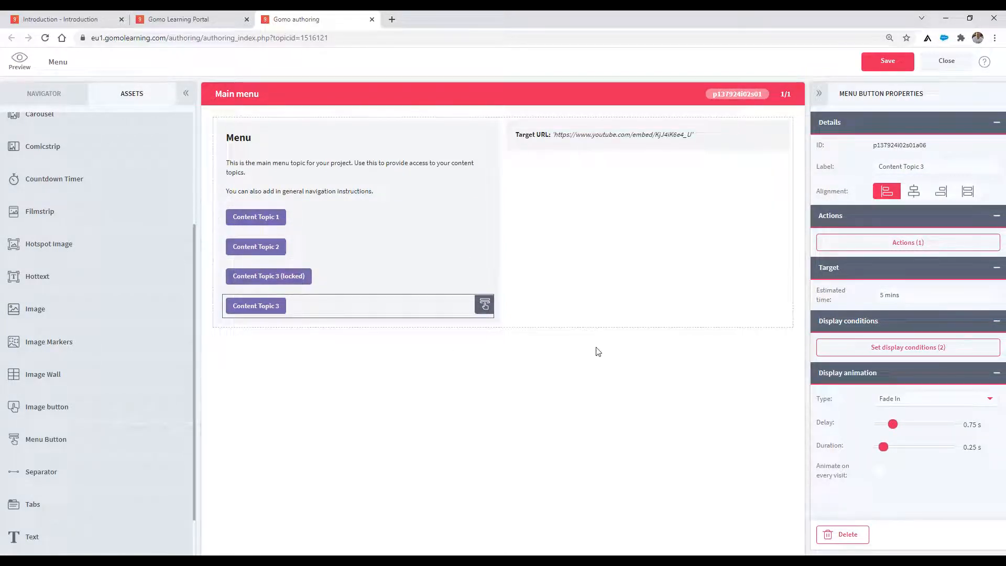
Preview the Menu topic, go through Content Topic 1 and Content Topic 2, returning to the menu after each, and close the preview
{"action": "left_click", "coordinate": [19, 63]}
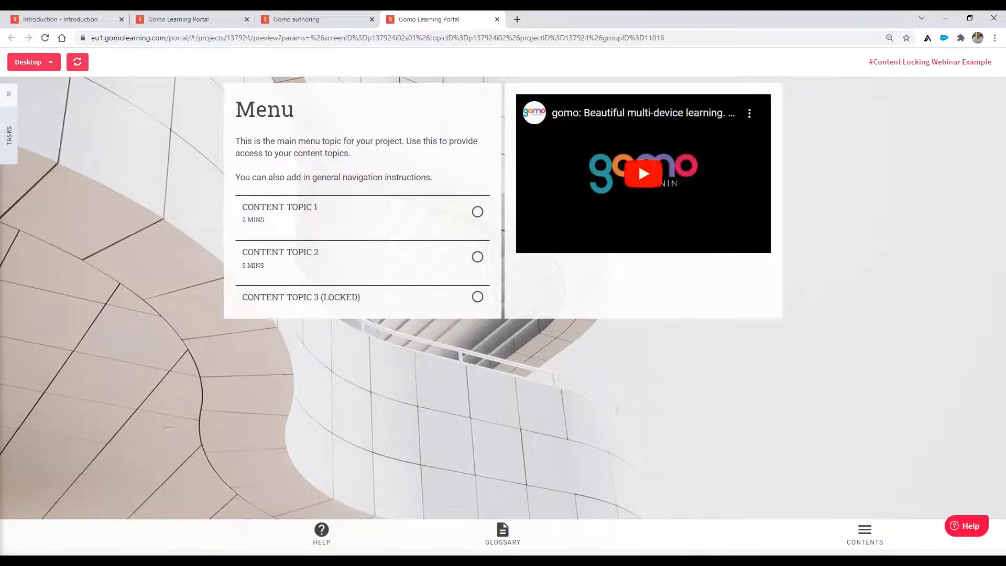
{"action": "left_click", "coordinate": [391, 215]}
{"action": "left_click", "coordinate": [982, 308]}
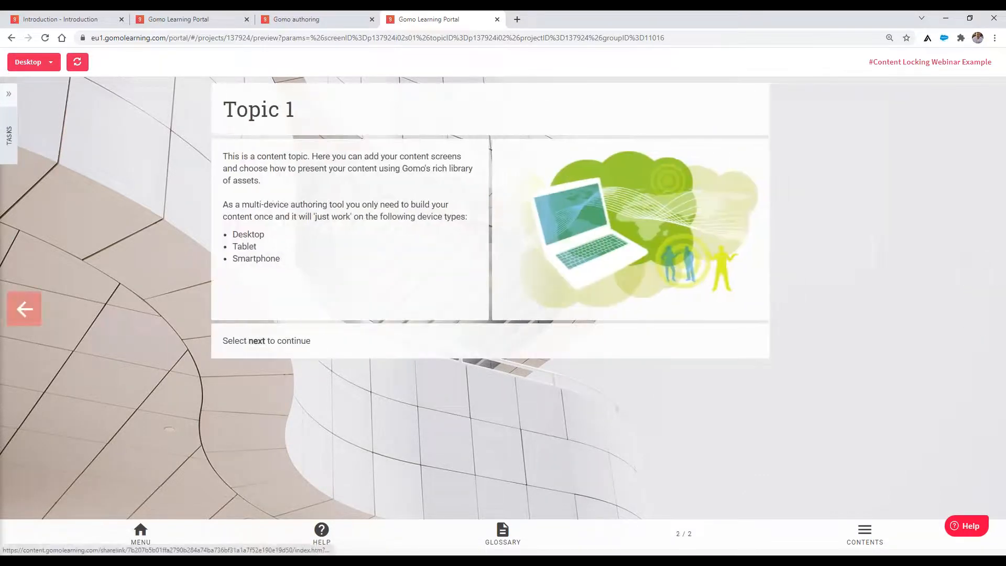
{"action": "left_click", "coordinate": [141, 534]}
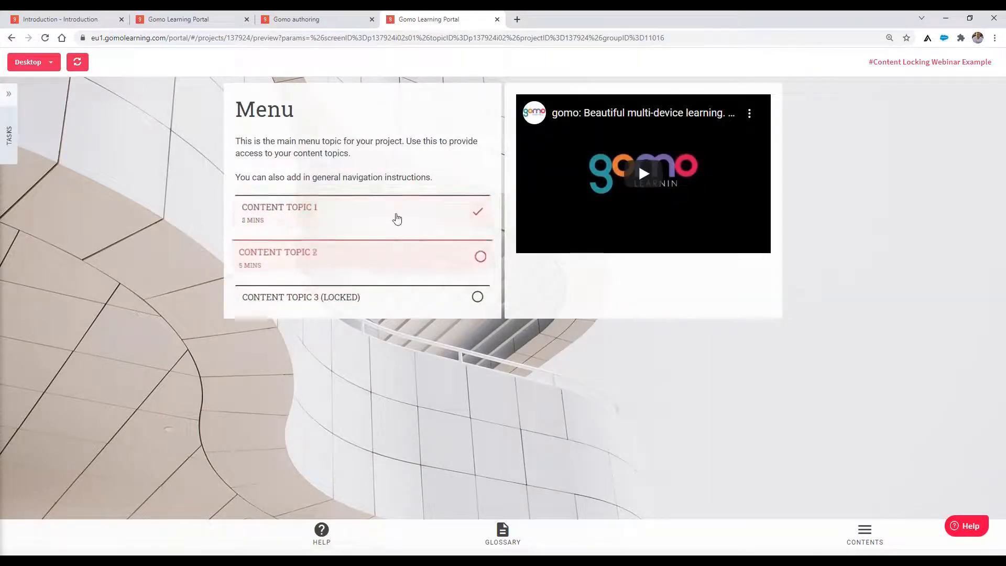
{"action": "left_click", "coordinate": [408, 262]}
{"action": "left_click", "coordinate": [975, 303]}
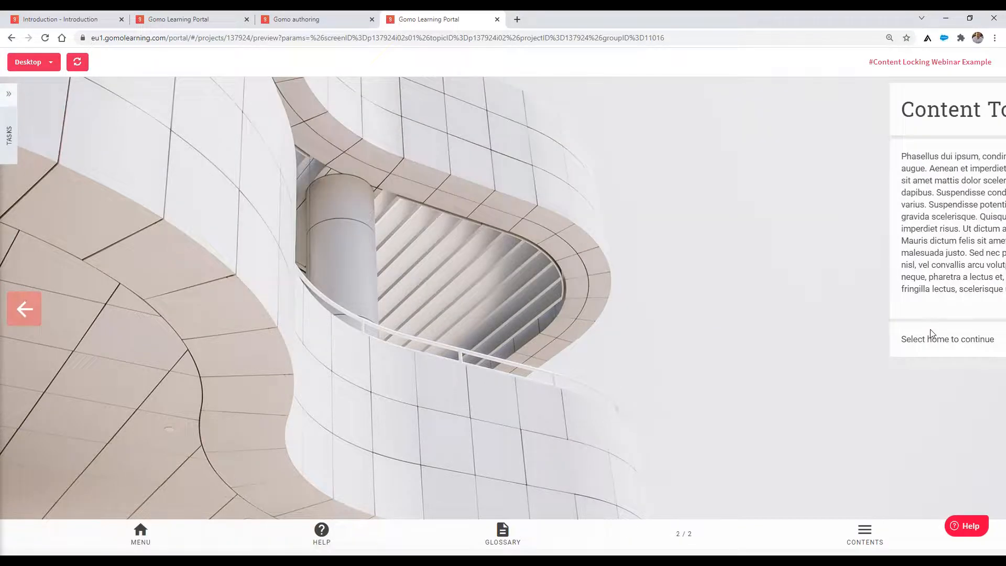
{"action": "left_click", "coordinate": [148, 535]}
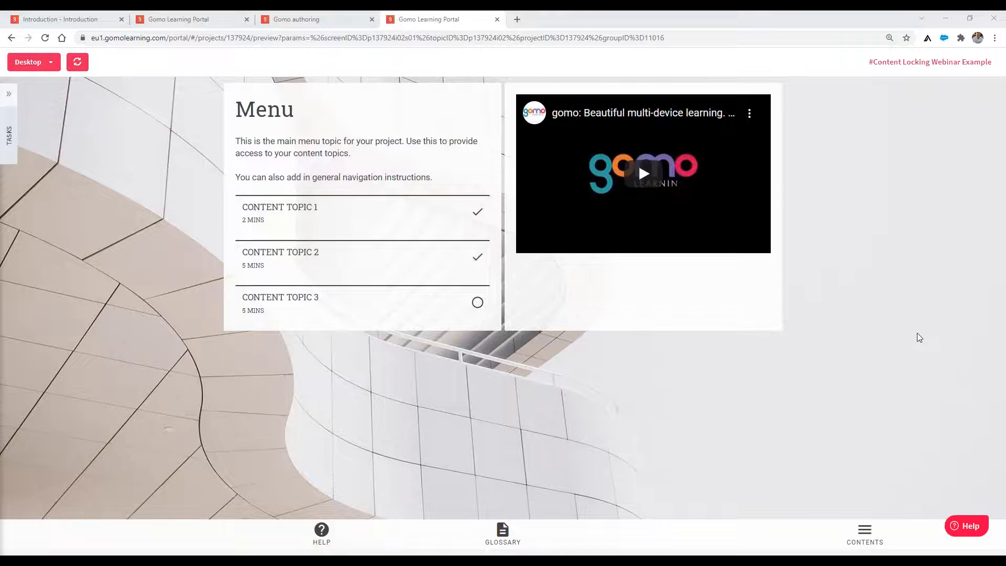
{"action": "left_click", "coordinate": [496, 20]}
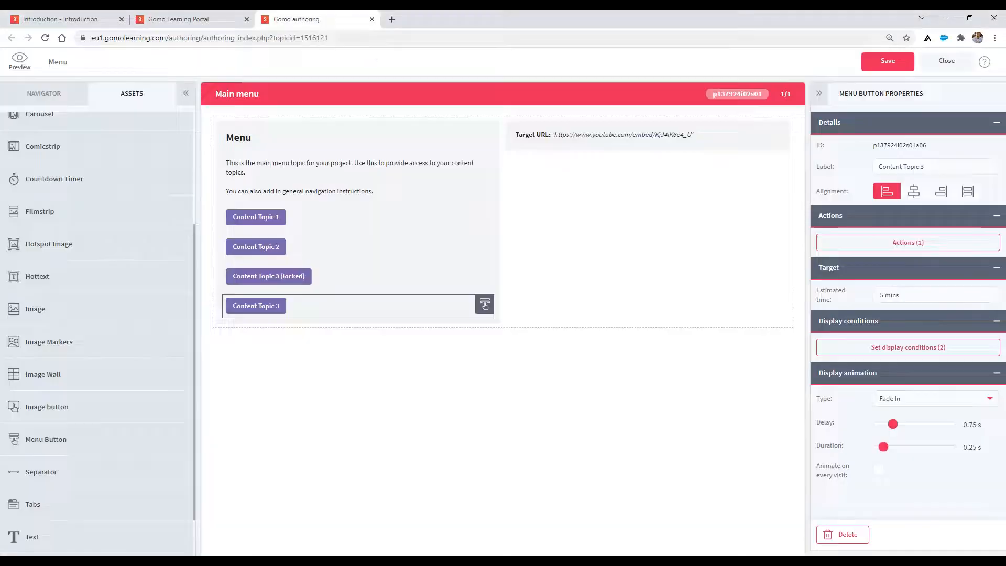
Leave the Menu topic, open Content Topic 1 from the course structure, and delete both of its existing screens
{"action": "left_click", "coordinate": [372, 21]}
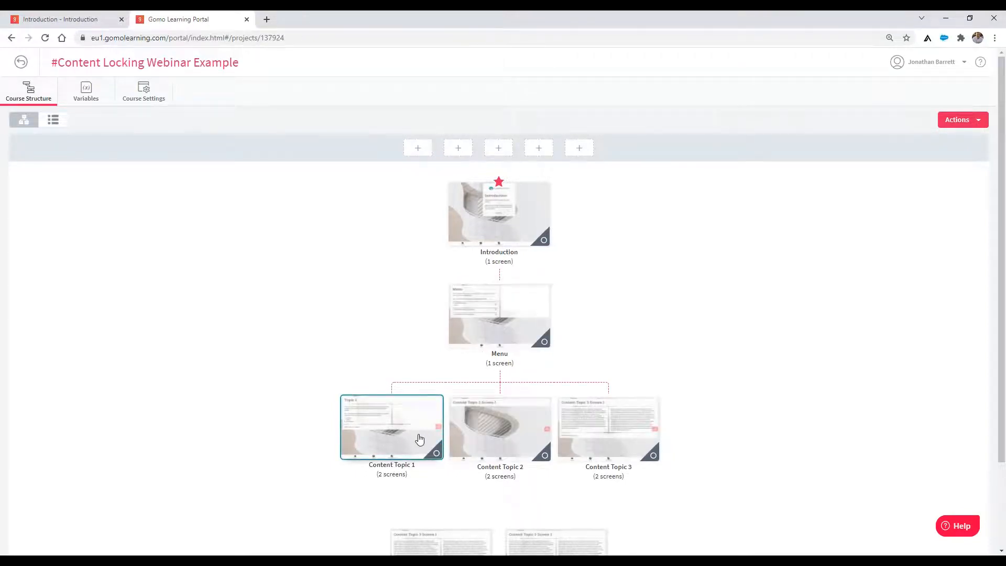
{"action": "left_click", "coordinate": [418, 424]}
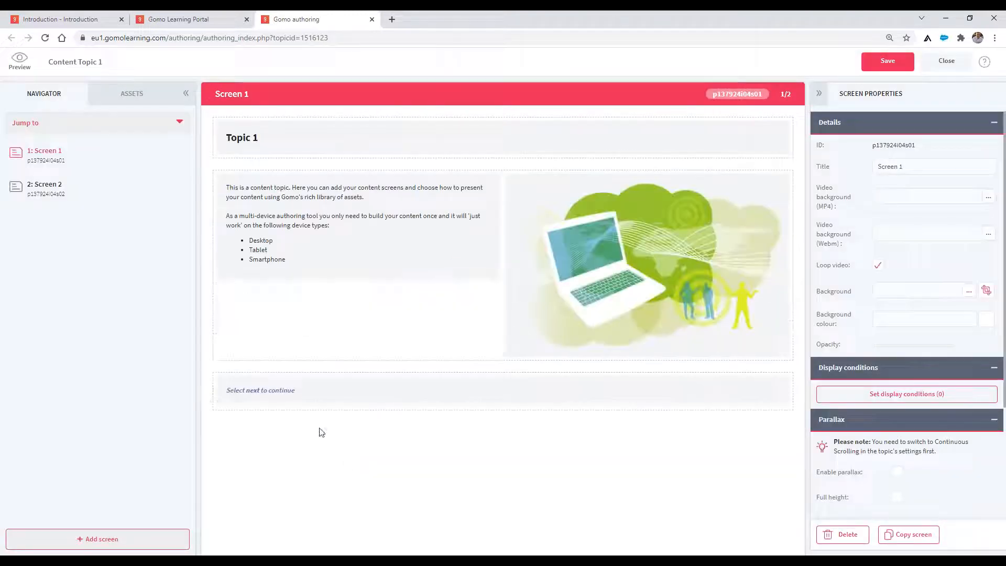
{"action": "left_click", "coordinate": [843, 533]}
{"action": "left_click", "coordinate": [497, 357]}
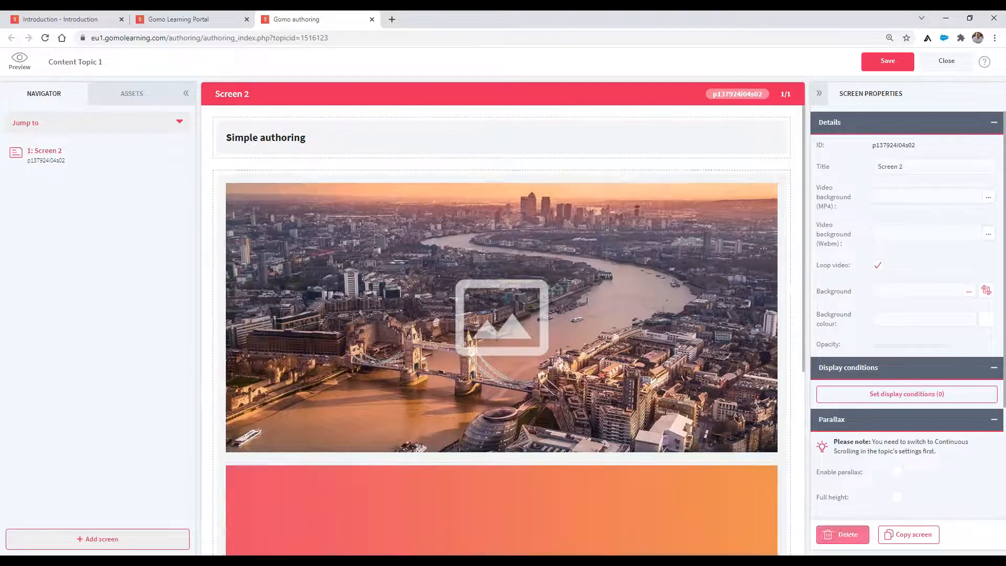
{"action": "left_click", "coordinate": [842, 533]}
{"action": "left_click", "coordinate": [480, 362]}
Add two blank single-column screens to Content Topic 1
{"action": "left_click", "coordinate": [81, 534]}
{"action": "left_click", "coordinate": [86, 400]}
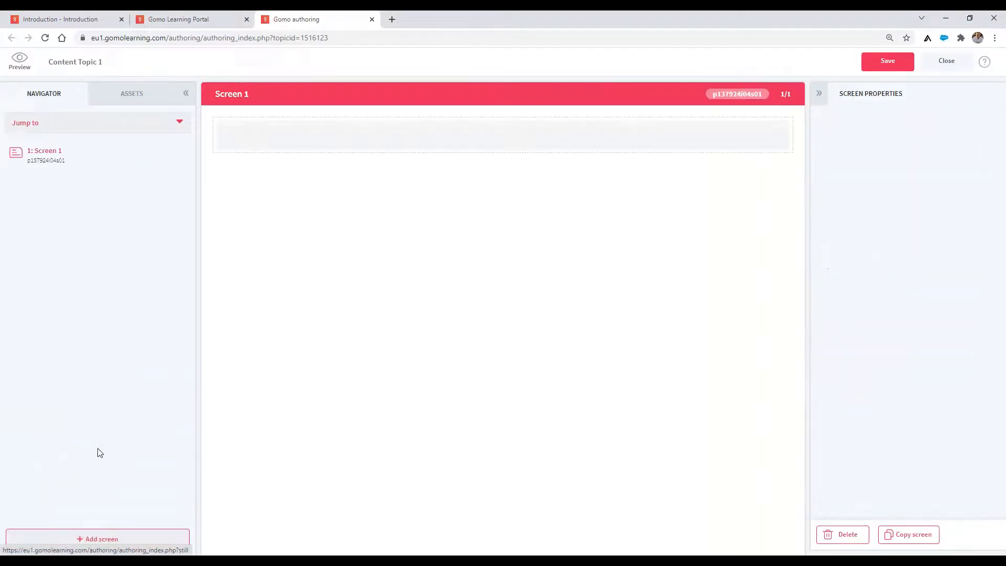
{"action": "left_click", "coordinate": [100, 538]}
{"action": "left_click", "coordinate": [84, 402]}
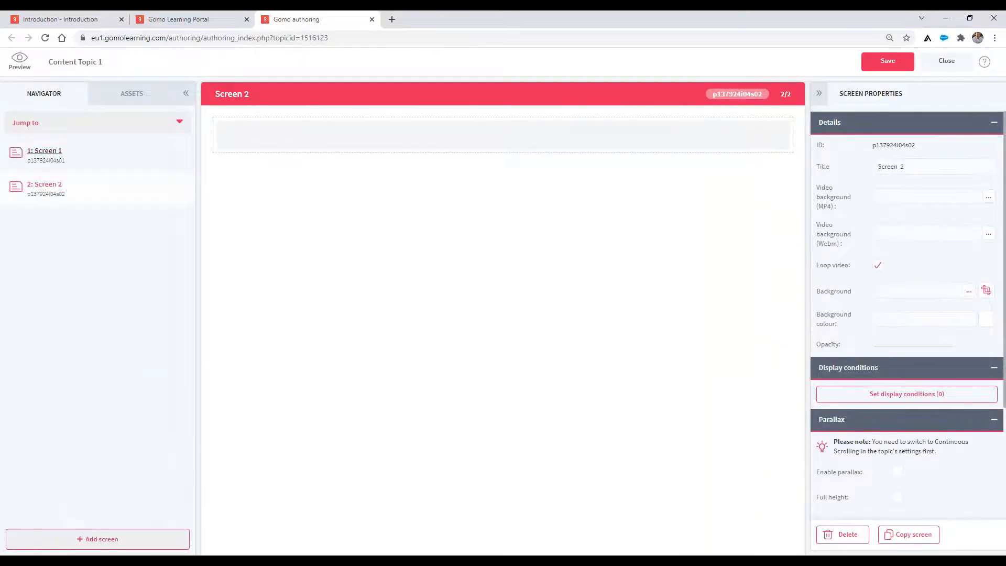
Place a Video Player asset in the empty column of Screen 1
{"action": "left_click", "coordinate": [54, 160]}
{"action": "left_click", "coordinate": [131, 94]}
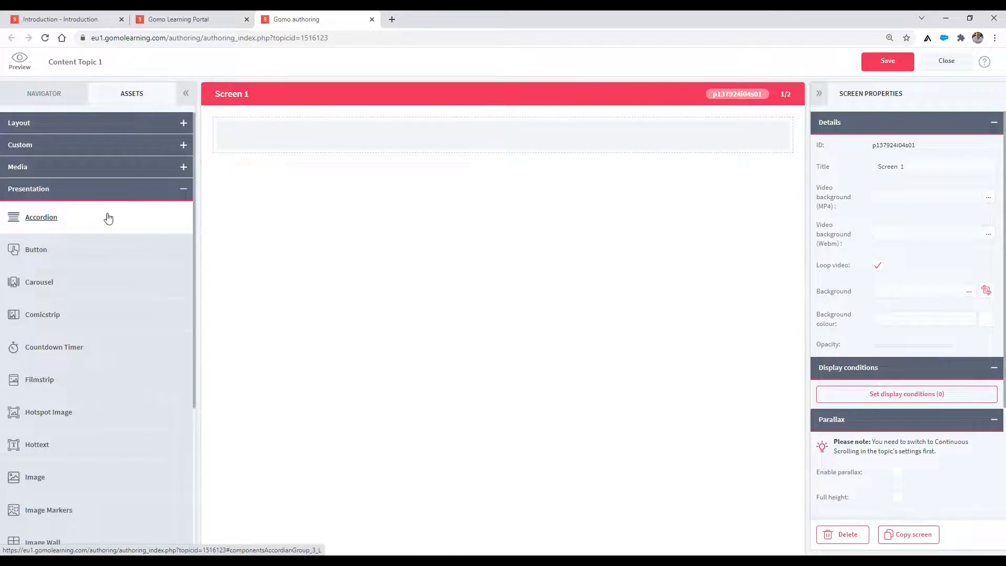
{"action": "scroll", "coordinate": [104, 210], "scroll_direction": "down", "scroll_amount": 2}
{"action": "scroll", "coordinate": [102, 208], "scroll_direction": "up", "scroll_amount": 2}
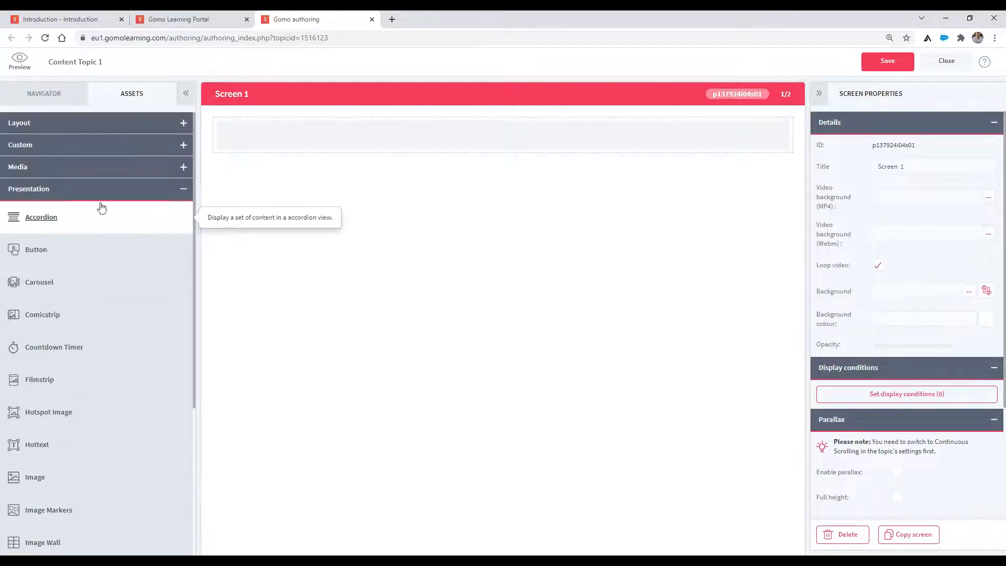
{"action": "left_click", "coordinate": [76, 166]}
{"action": "left_click_drag", "start_coordinate": [71, 227], "coordinate": [373, 194]}
{"action": "left_click", "coordinate": [612, 468]}
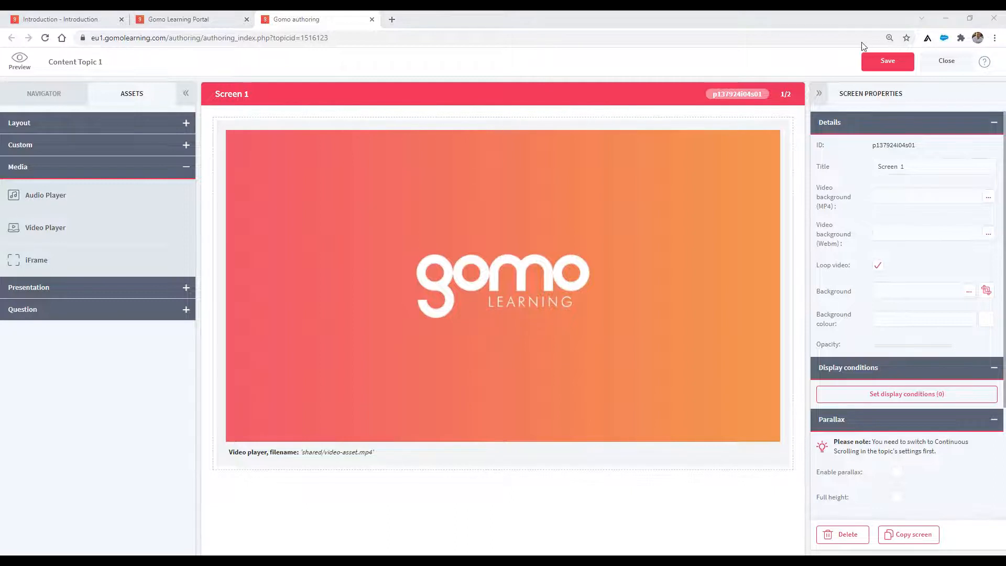
Add a display condition to Screen 1's Next button requiring the Screen status of Screen 1 to be Complete, and apply the navigation settings
{"action": "scroll", "coordinate": [890, 409], "scroll_direction": "down", "scroll_amount": 3}
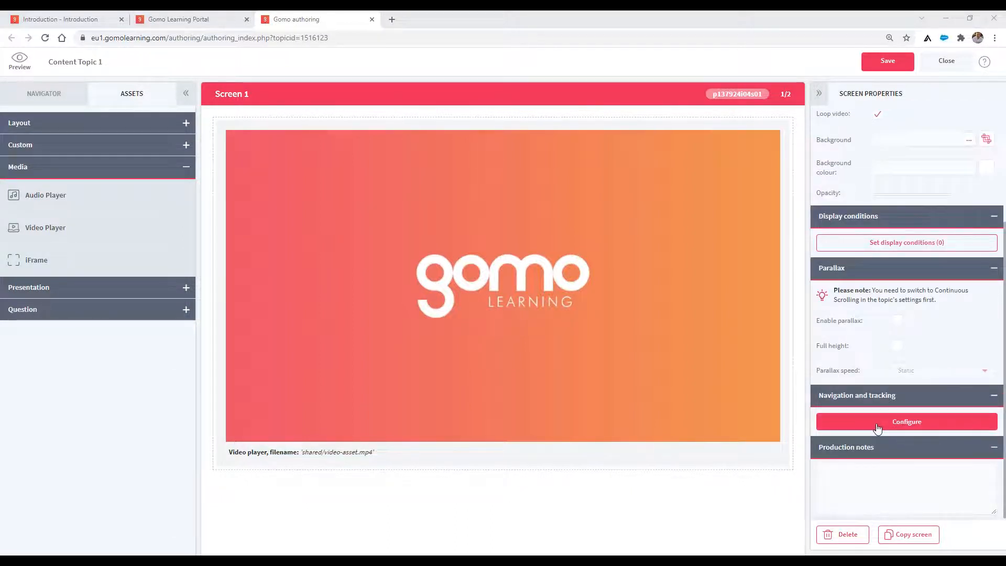
{"action": "left_click", "coordinate": [877, 427]}
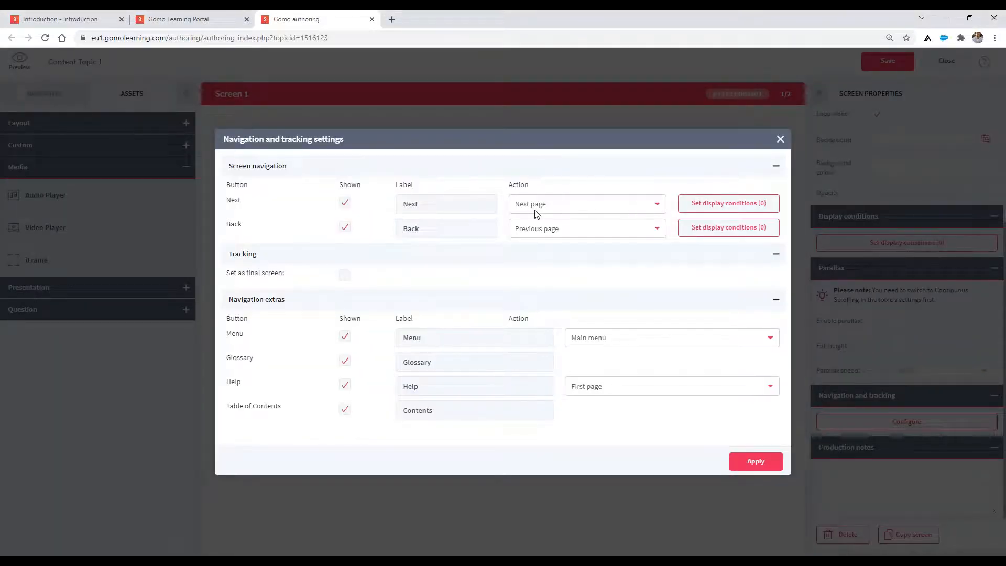
{"action": "left_click", "coordinate": [684, 203]}
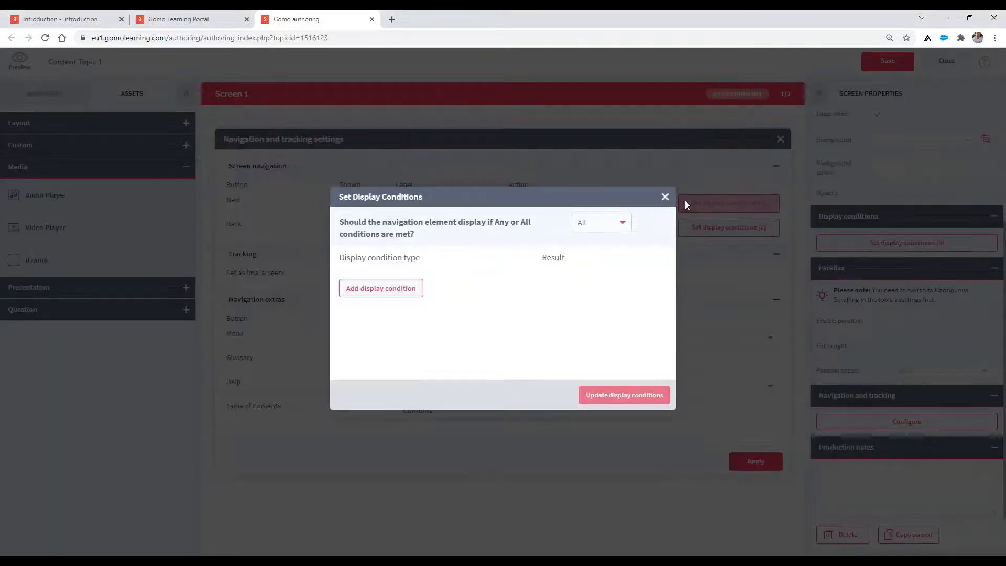
{"action": "left_click", "coordinate": [361, 289]}
{"action": "left_click", "coordinate": [386, 287]}
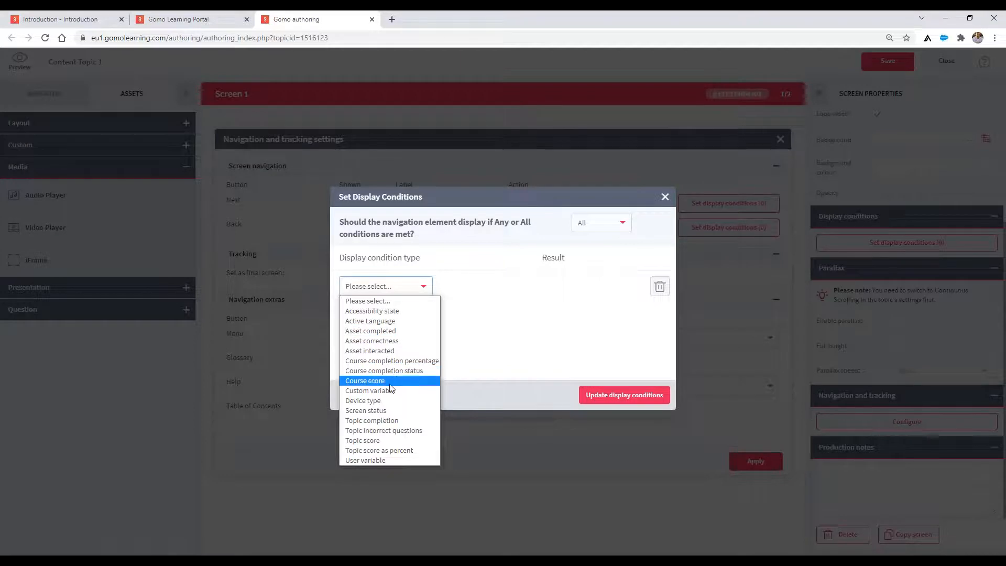
{"action": "left_click", "coordinate": [383, 411]}
{"action": "left_click", "coordinate": [504, 292]}
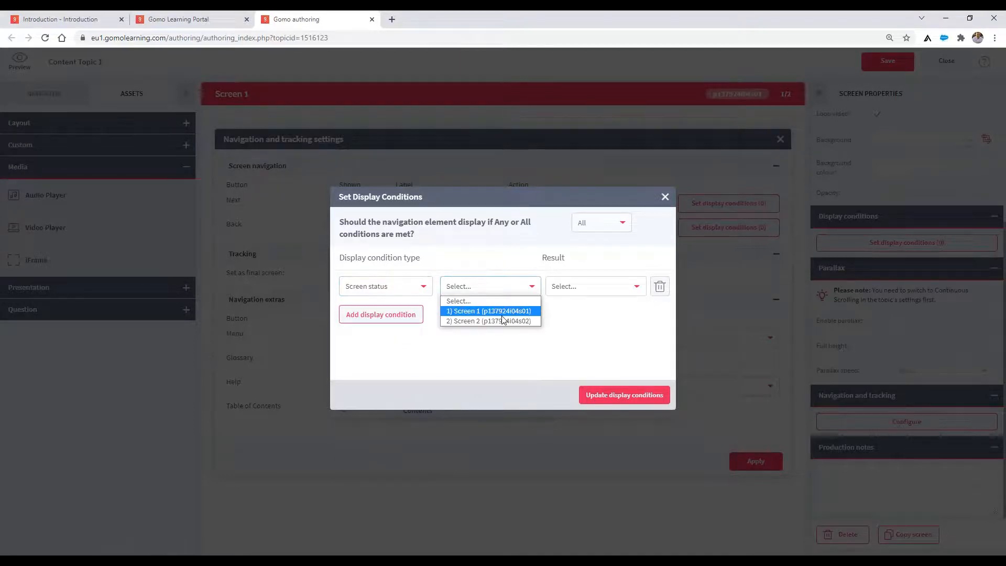
{"action": "left_click", "coordinate": [490, 311]}
{"action": "left_click", "coordinate": [592, 286]}
{"action": "left_click", "coordinate": [602, 333]}
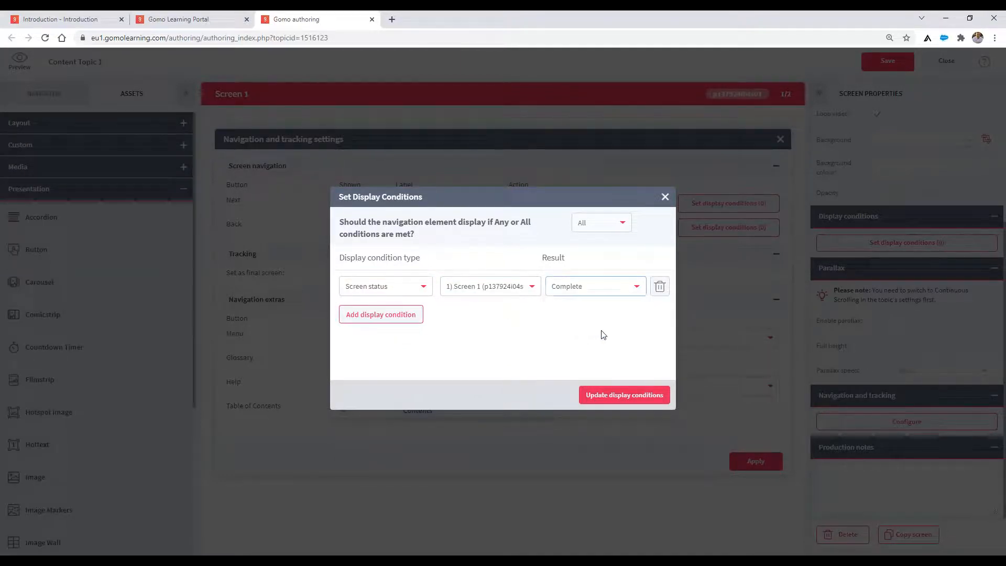
{"action": "left_click", "coordinate": [618, 396]}
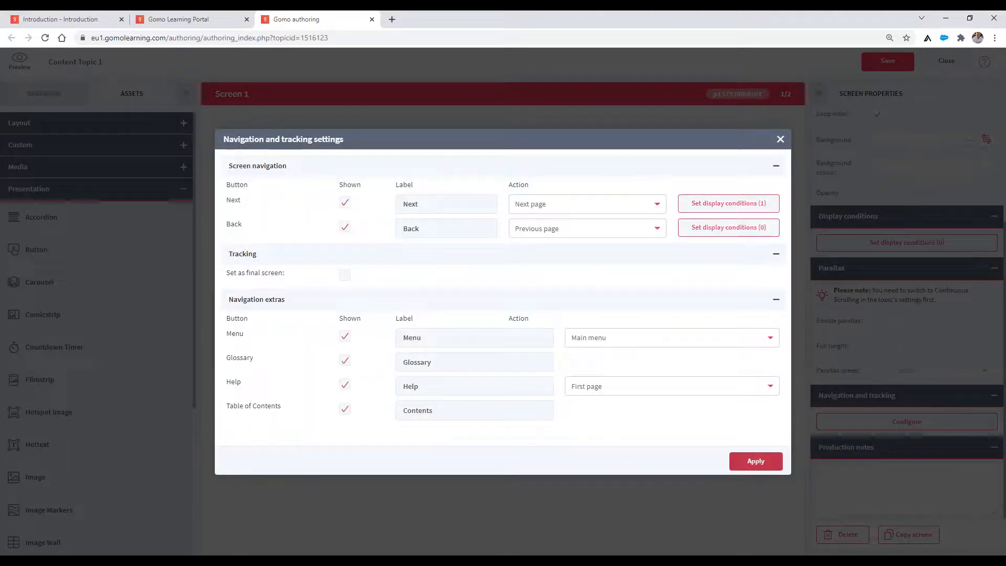
{"action": "left_click", "coordinate": [755, 461]}
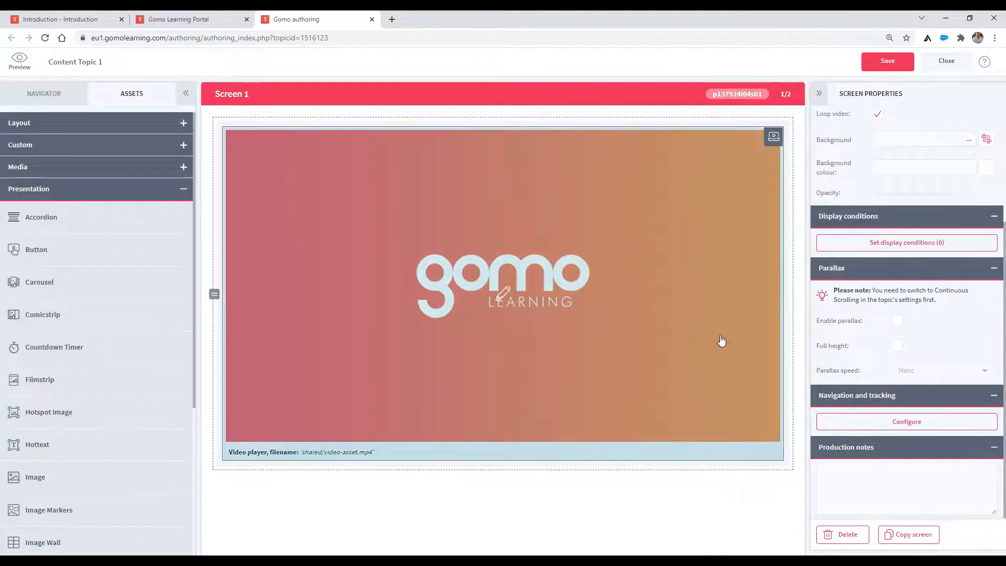
Disable the progress bar in the playback settings of Screen 1's video player and save the topic
{"action": "left_click", "coordinate": [712, 349]}
{"action": "scroll", "coordinate": [895, 328], "scroll_direction": "down", "scroll_amount": 5}
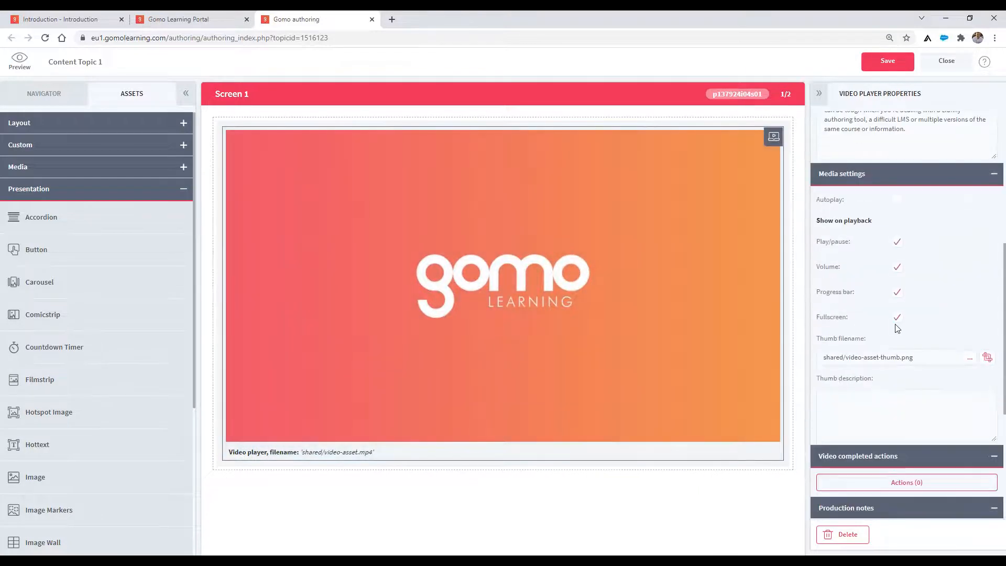
{"action": "scroll", "coordinate": [896, 328], "scroll_direction": "down", "scroll_amount": 1}
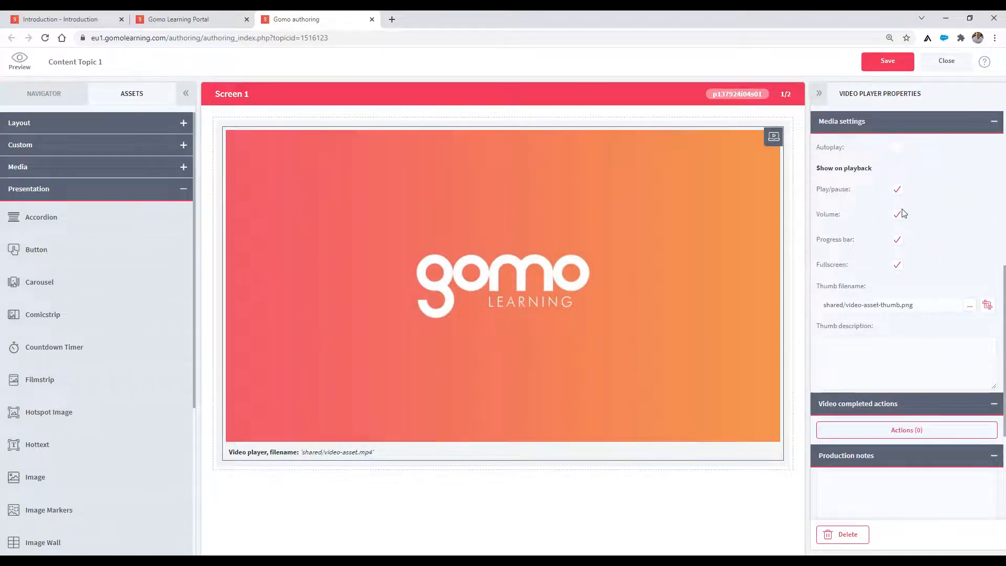
{"action": "left_click", "coordinate": [898, 241]}
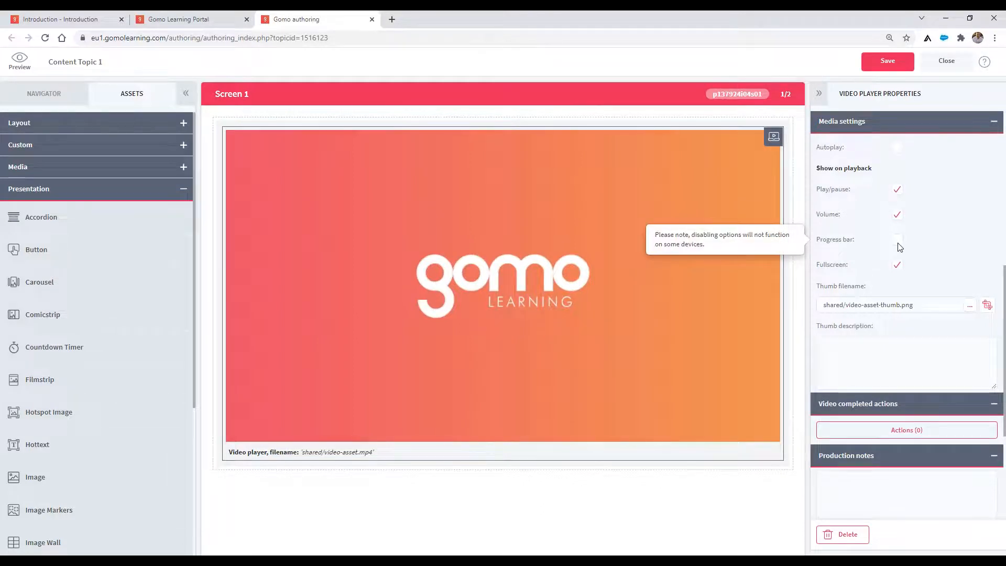
{"action": "left_click", "coordinate": [882, 63]}
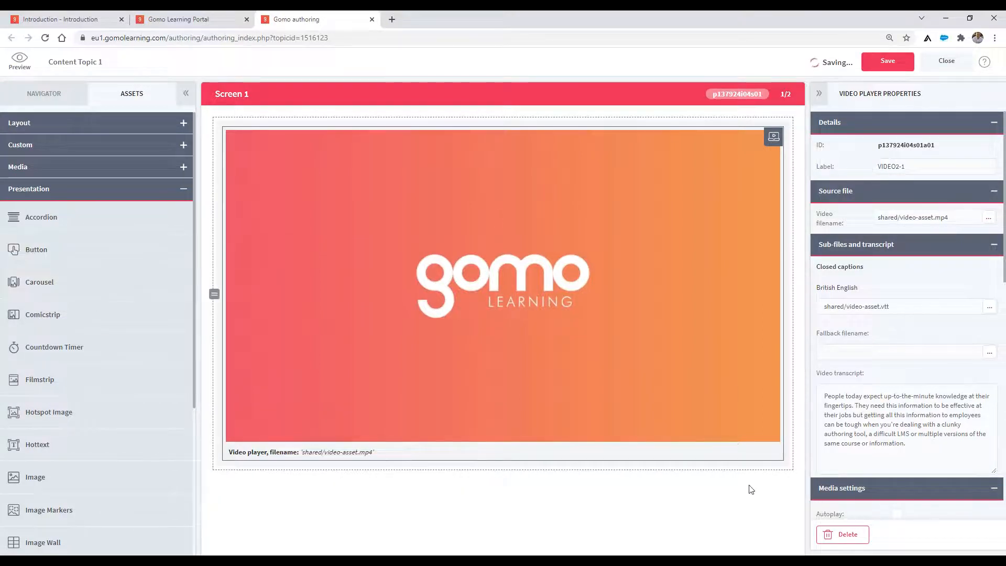
Look at the display conditions of the video player asset and close them without adding any
{"action": "scroll", "coordinate": [846, 383], "scroll_direction": "down", "scroll_amount": 2}
{"action": "scroll", "coordinate": [847, 383], "scroll_direction": "down", "scroll_amount": 4}
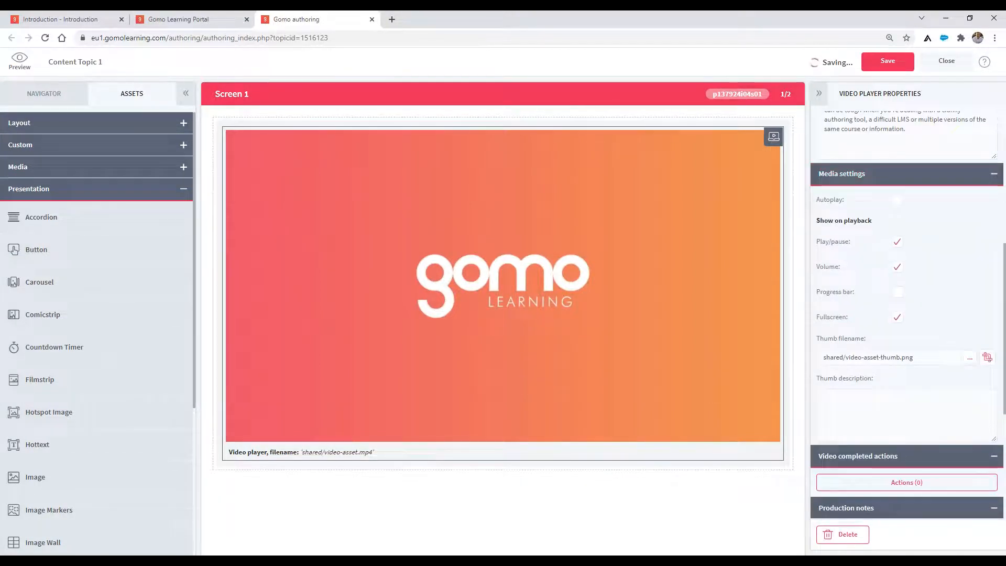
{"action": "scroll", "coordinate": [846, 417], "scroll_direction": "down", "scroll_amount": 4}
{"action": "left_click", "coordinate": [894, 446]}
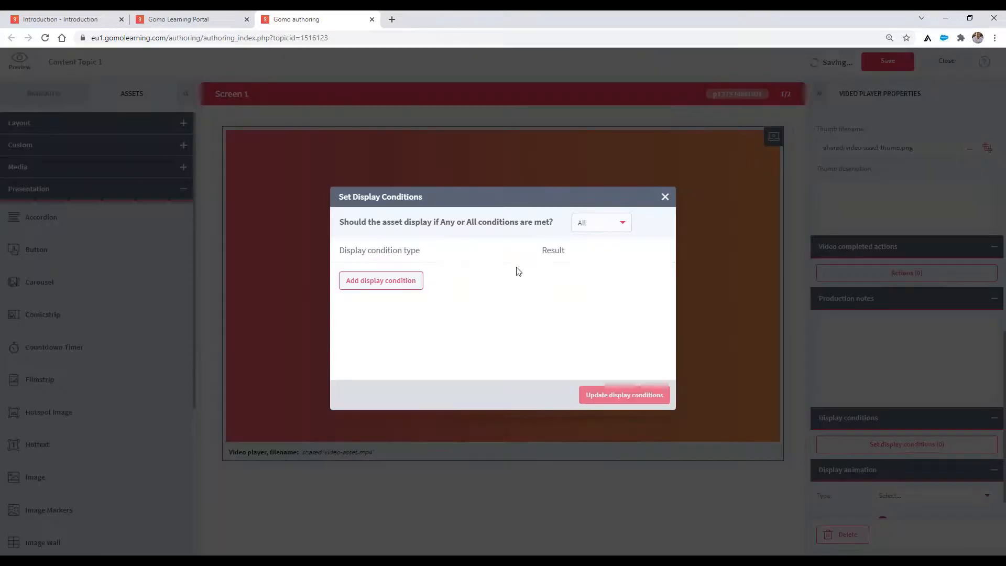
{"action": "left_click", "coordinate": [665, 198]}
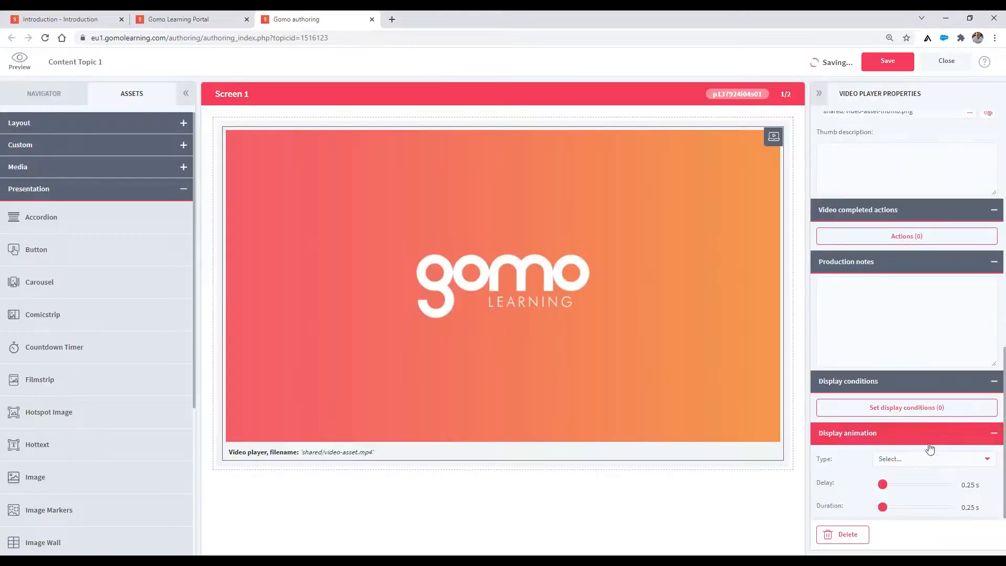
Review Screen 1's navigation and tracking settings, including the Next button's display conditions, and close them without changes
{"action": "left_click", "coordinate": [752, 489]}
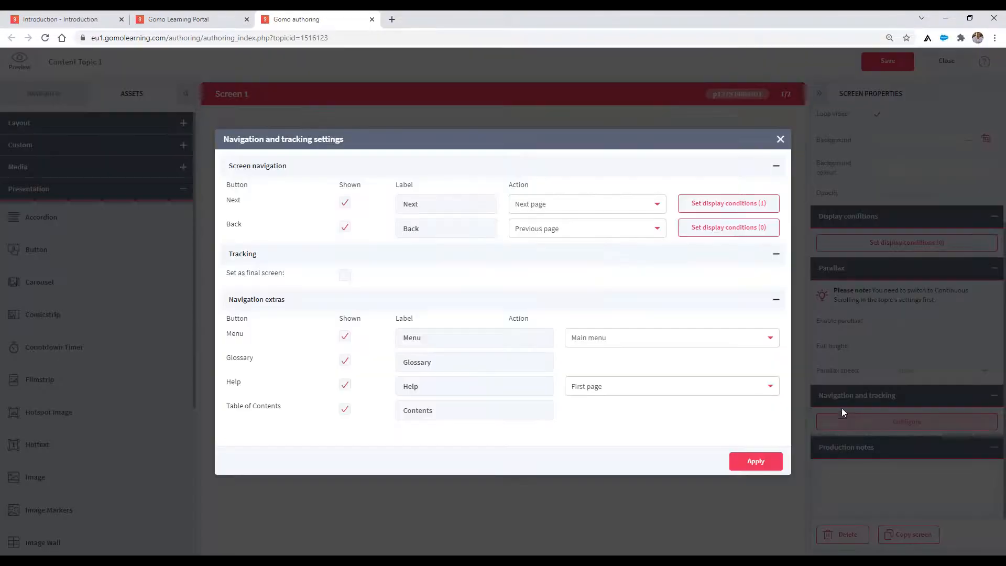
{"action": "left_click", "coordinate": [866, 427]}
{"action": "left_click", "coordinate": [780, 139]}
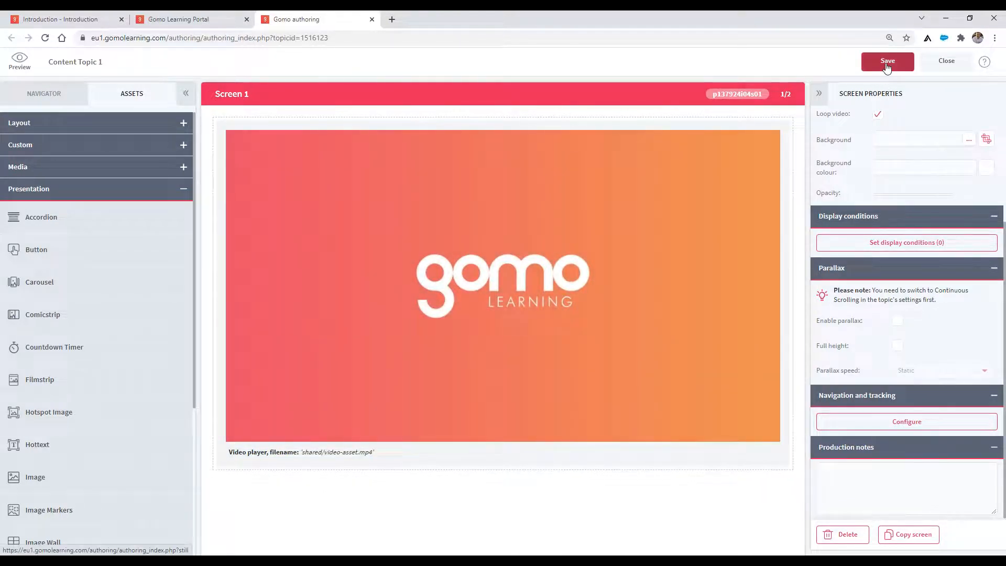
Preview Content Topic 1 from Screen 1, saving the unsaved changes first
{"action": "left_click", "coordinate": [20, 60]}
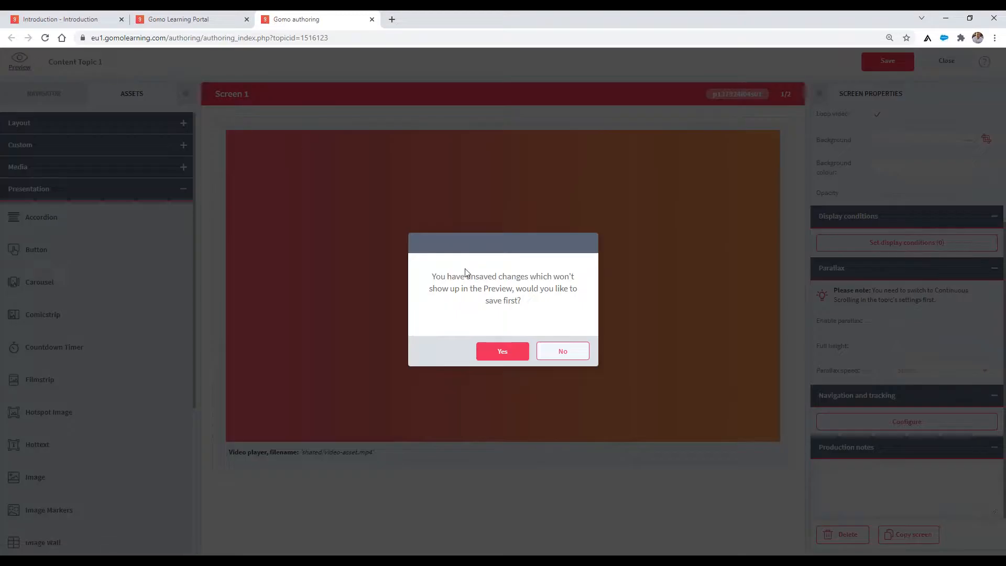
{"action": "left_click", "coordinate": [512, 354]}
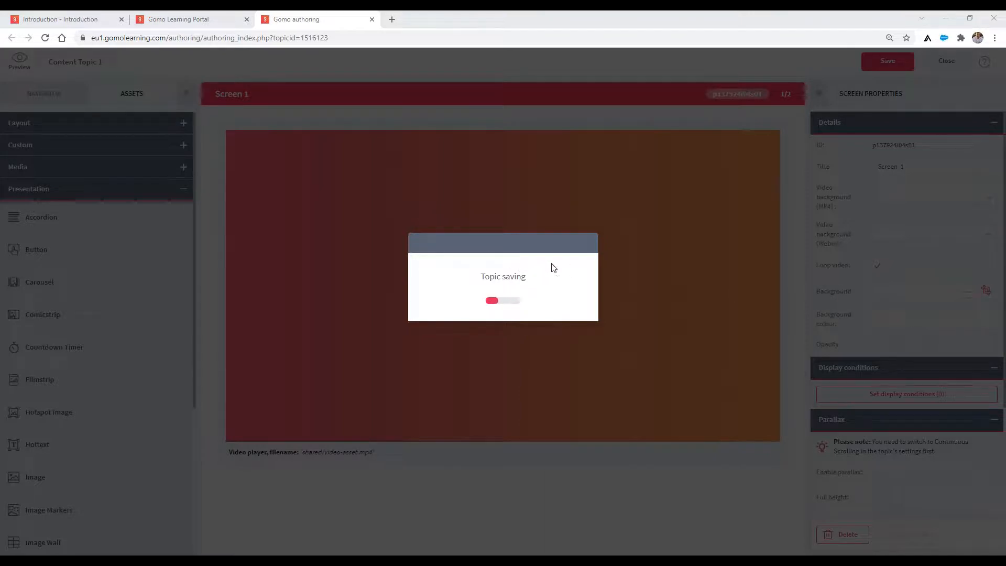
{"action": "left_click", "coordinate": [563, 315]}
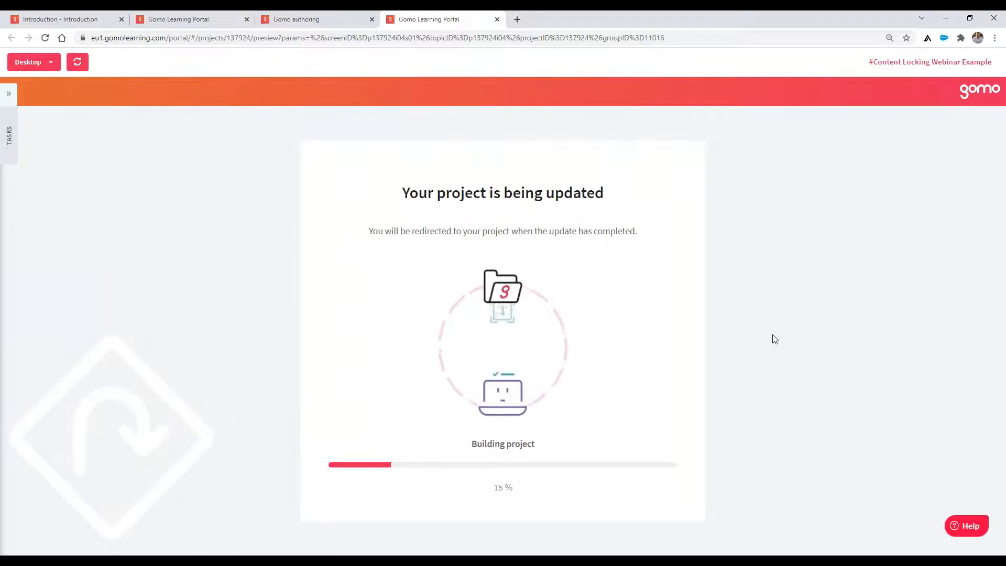
Check the authoring view, return to the built preview, and play Screen 1's video to test the Next button lock
{"action": "left_click", "coordinate": [298, 19]}
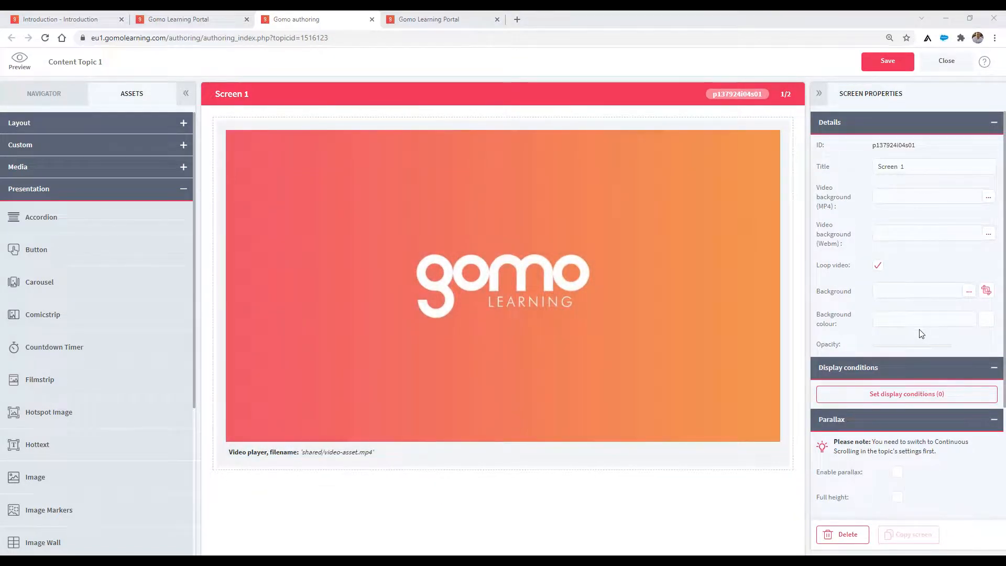
{"action": "left_click", "coordinate": [419, 19]}
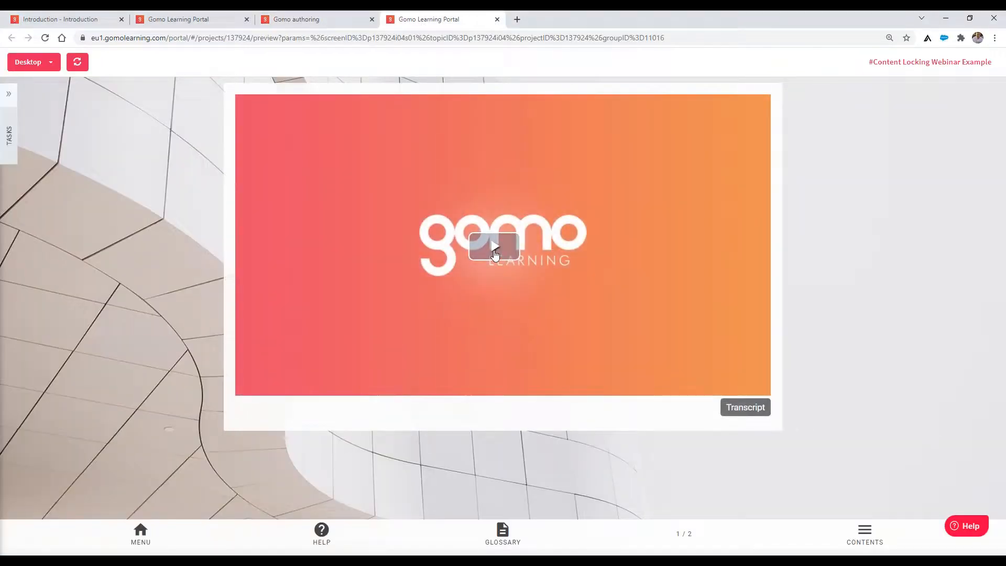
{"action": "left_click", "coordinate": [495, 250]}
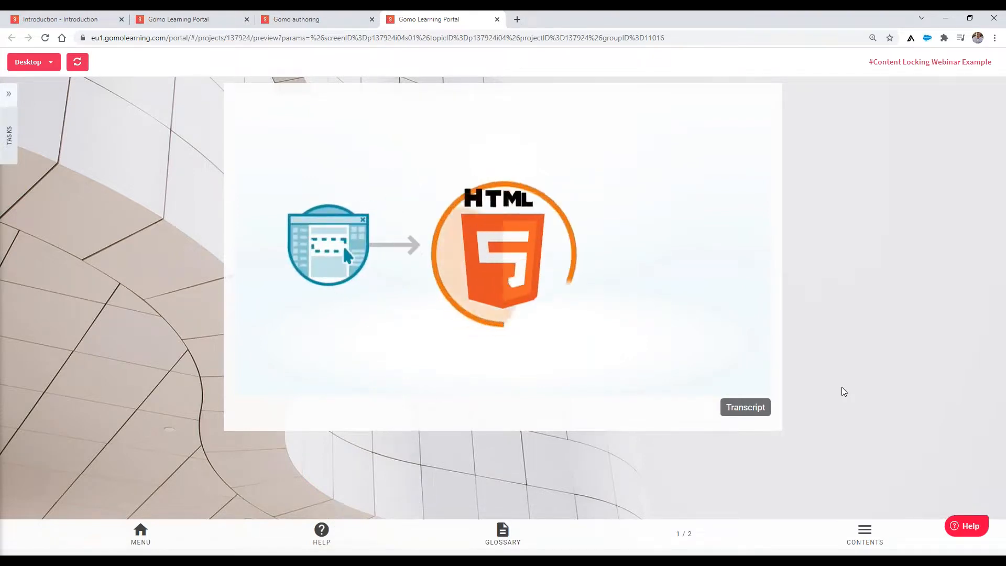
{"action": "left_click", "coordinate": [999, 50]}
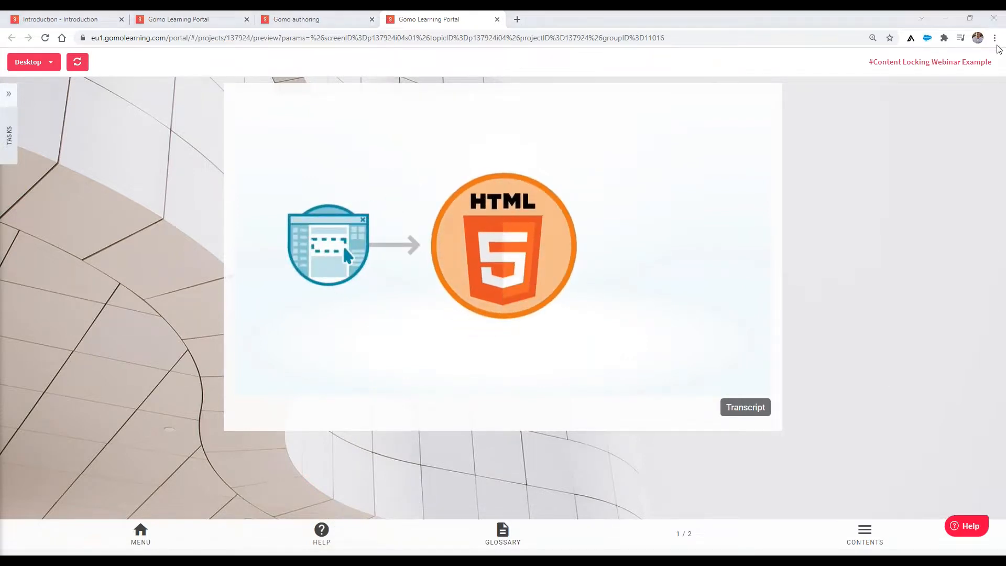